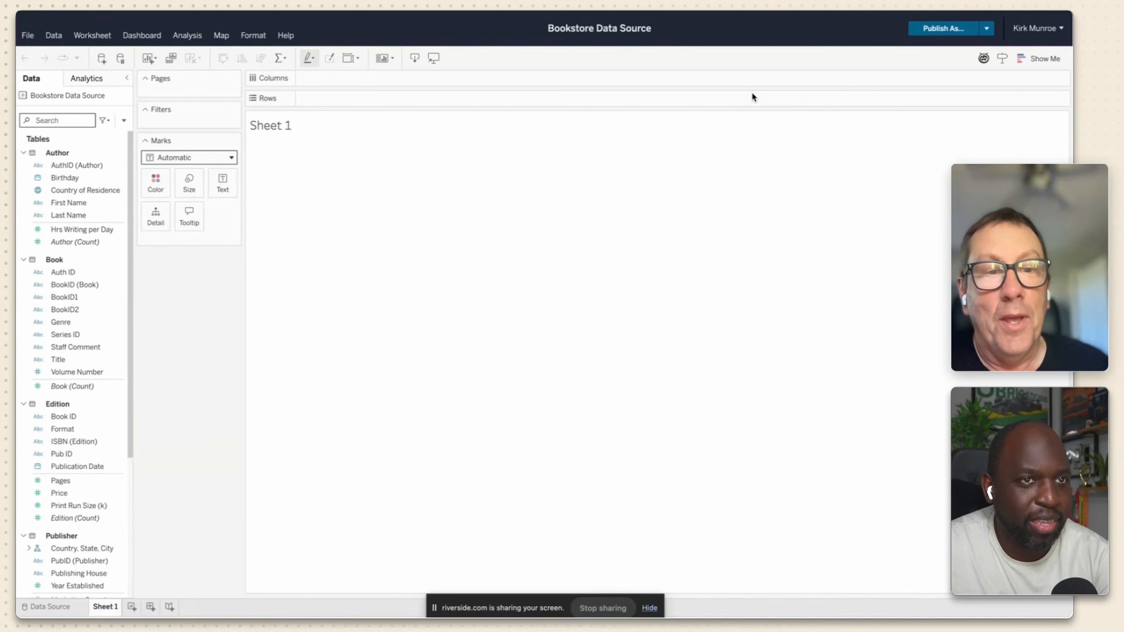
Review the Bookstore Data Source's table relationships and the fields available for Sheet 1.
{"action": "left_click", "coordinate": [48, 607]}
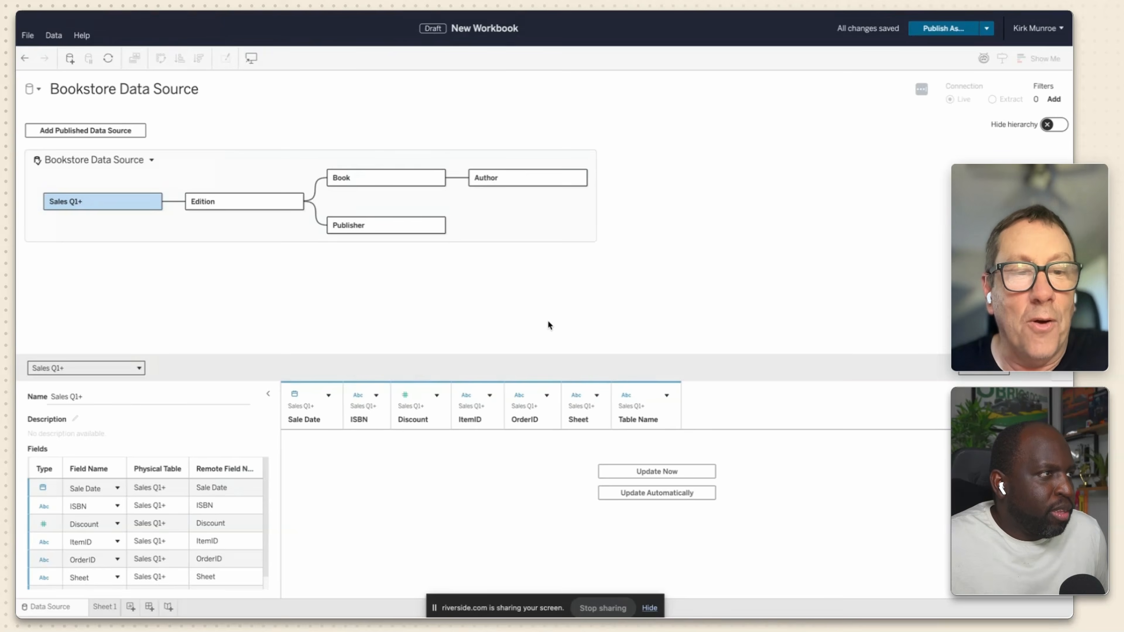
{"action": "left_click", "coordinate": [108, 607]}
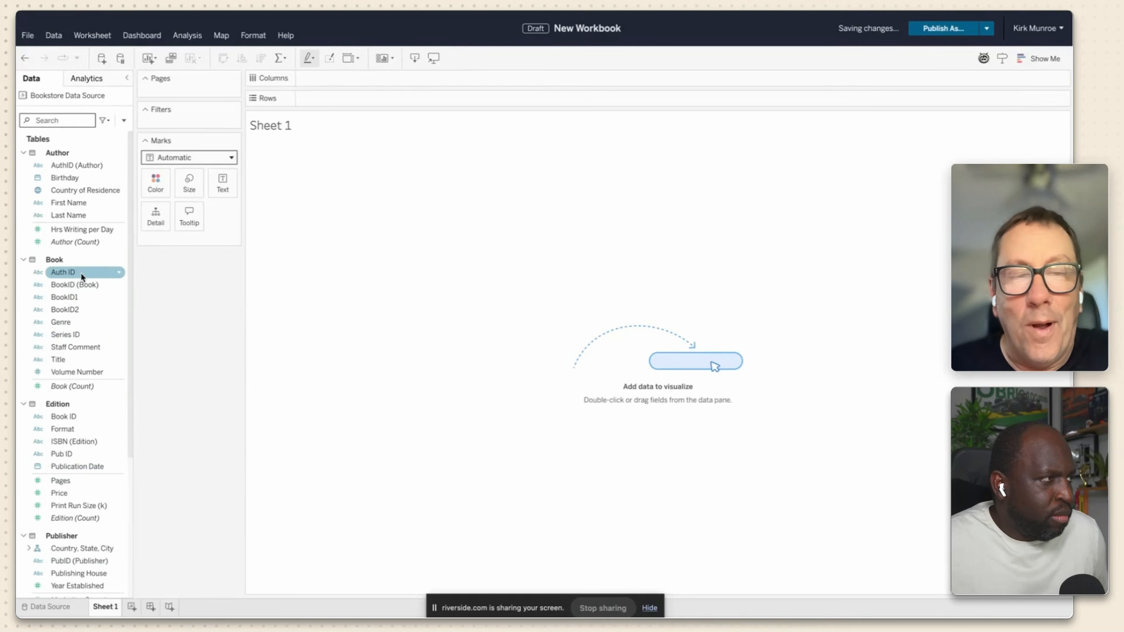
{"action": "scroll", "coordinate": [81, 277], "scroll_direction": "down", "scroll_amount": 5}
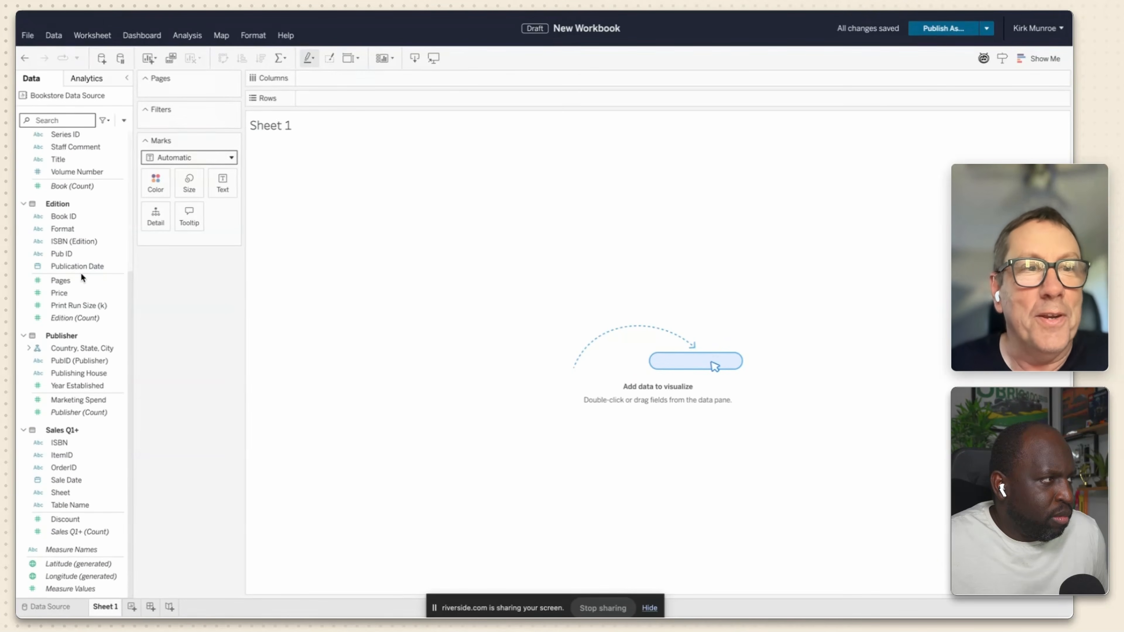
{"action": "scroll", "coordinate": [81, 276], "scroll_direction": "up", "scroll_amount": 5}
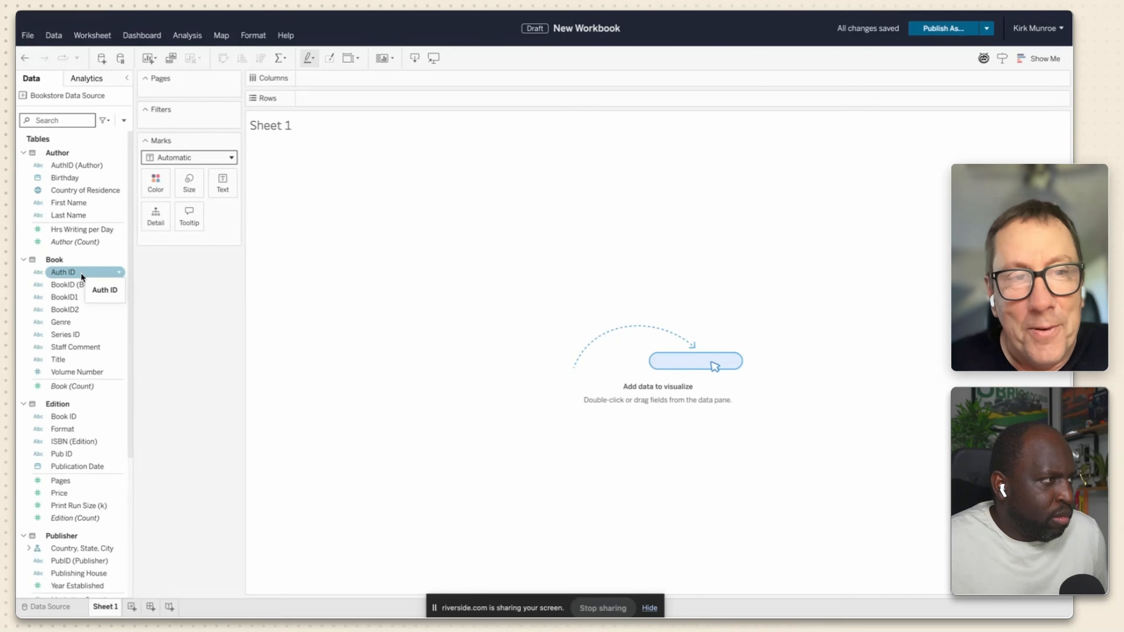
Build a line chart on Sheet 1 with Sale Date as continuous Month in Columns and Sales Q1+ (Count) in Rows.
{"action": "scroll", "coordinate": [81, 346], "scroll_direction": "down", "scroll_amount": 5}
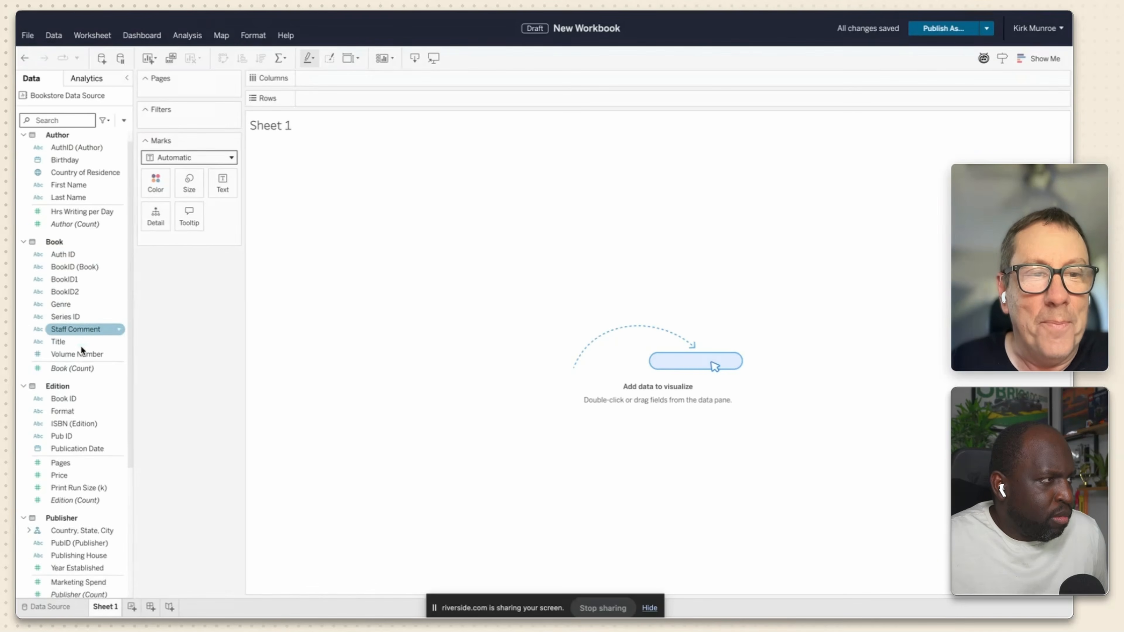
{"action": "left_click_drag", "start_coordinate": [66, 480], "coordinate": [341, 82]}
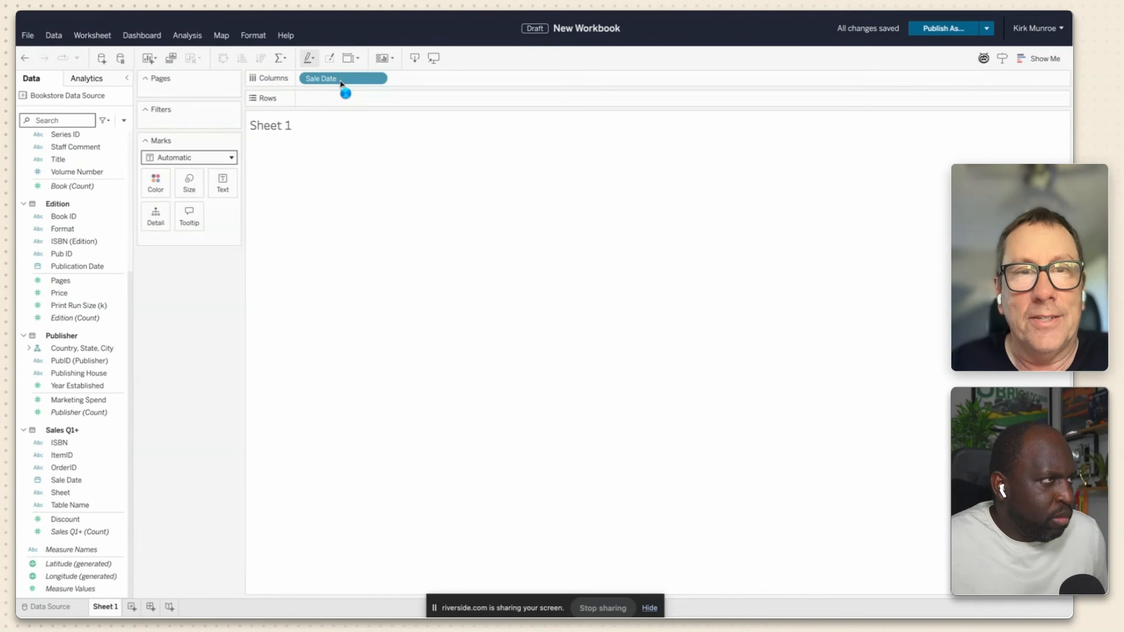
{"action": "left_click", "coordinate": [381, 79]}
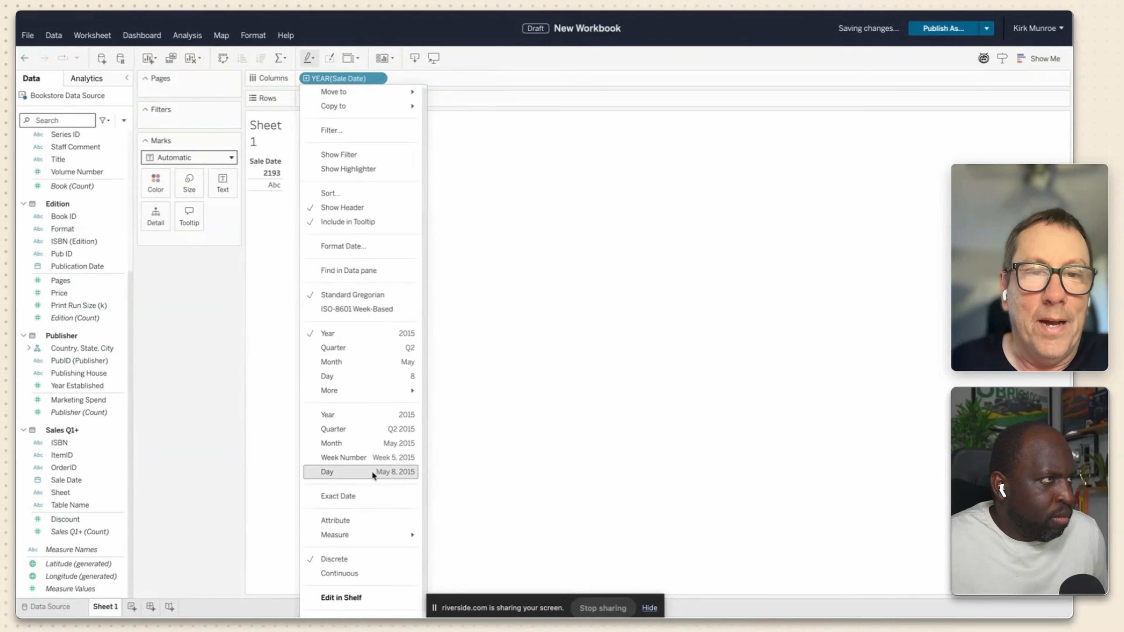
{"action": "left_click", "coordinate": [366, 442]}
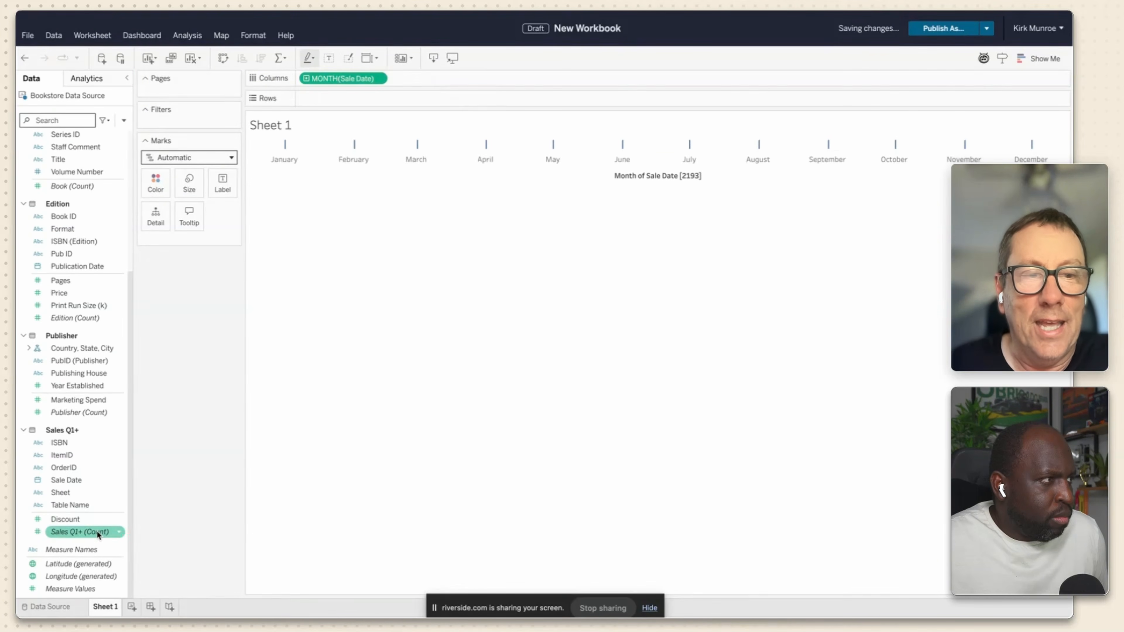
{"action": "left_click_drag", "start_coordinate": [96, 531], "coordinate": [353, 101]}
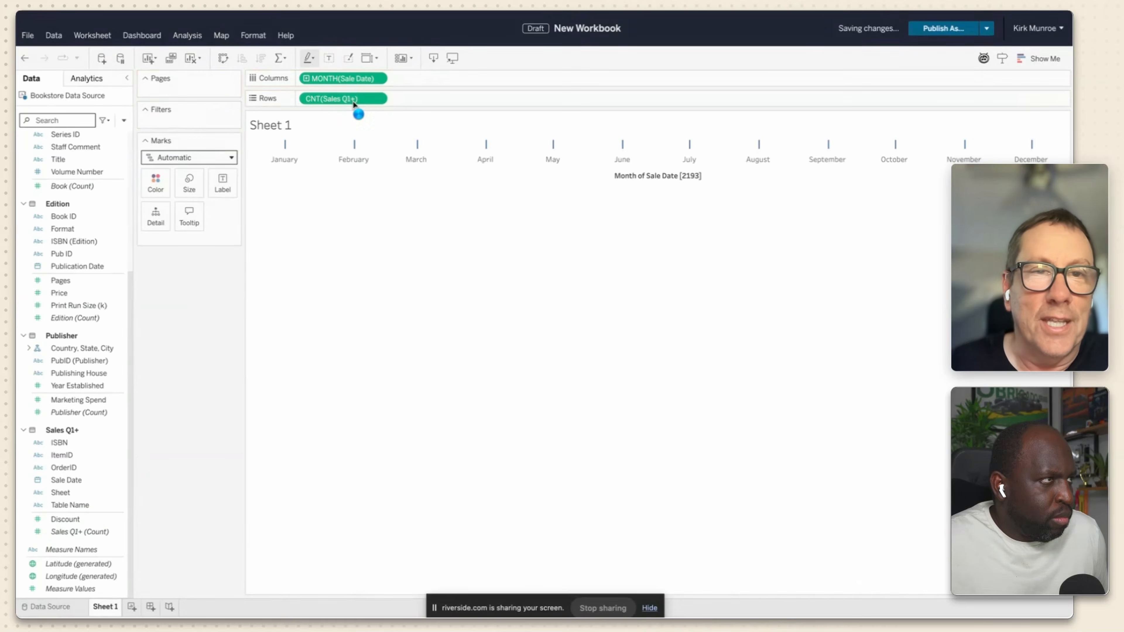
Find the Genre field by searching for "genre", color the sales lines by it, and clear the field search.
{"action": "scroll", "coordinate": [118, 259], "scroll_direction": "up", "scroll_amount": 5}
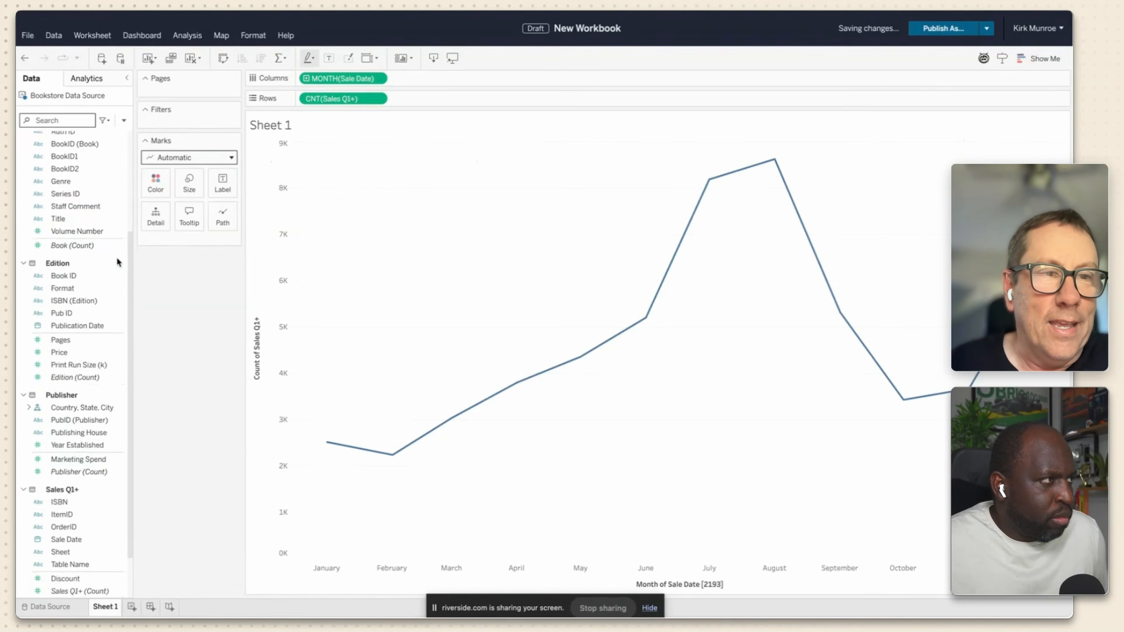
{"action": "scroll", "coordinate": [61, 250], "scroll_direction": "up", "scroll_amount": 1}
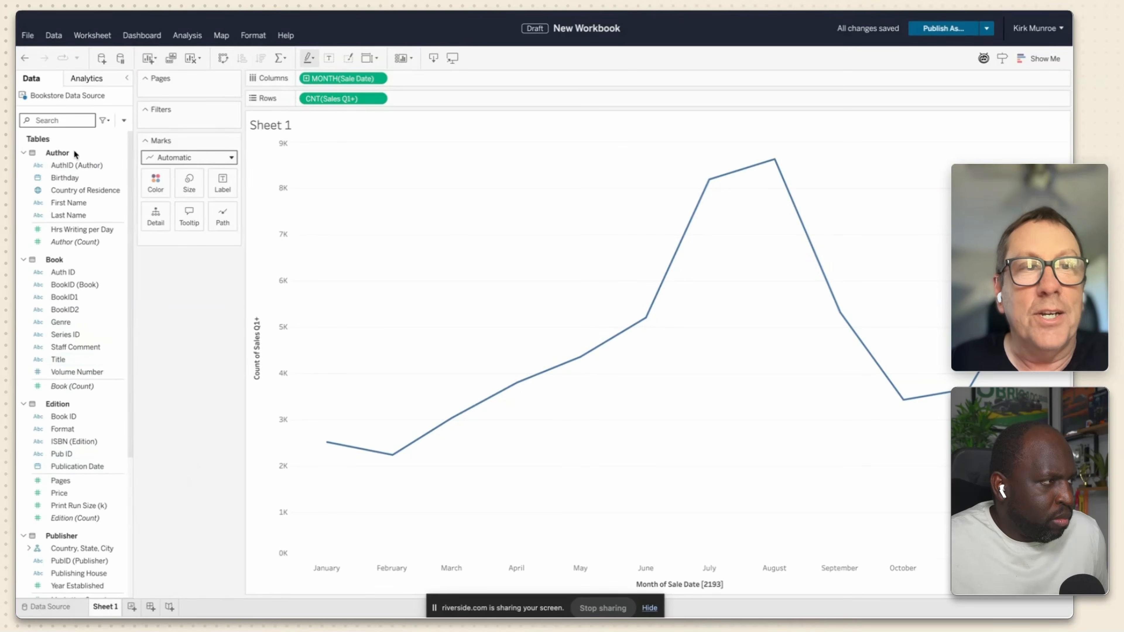
{"action": "left_click", "coordinate": [64, 118]}
{"action": "type", "text": "genre"}
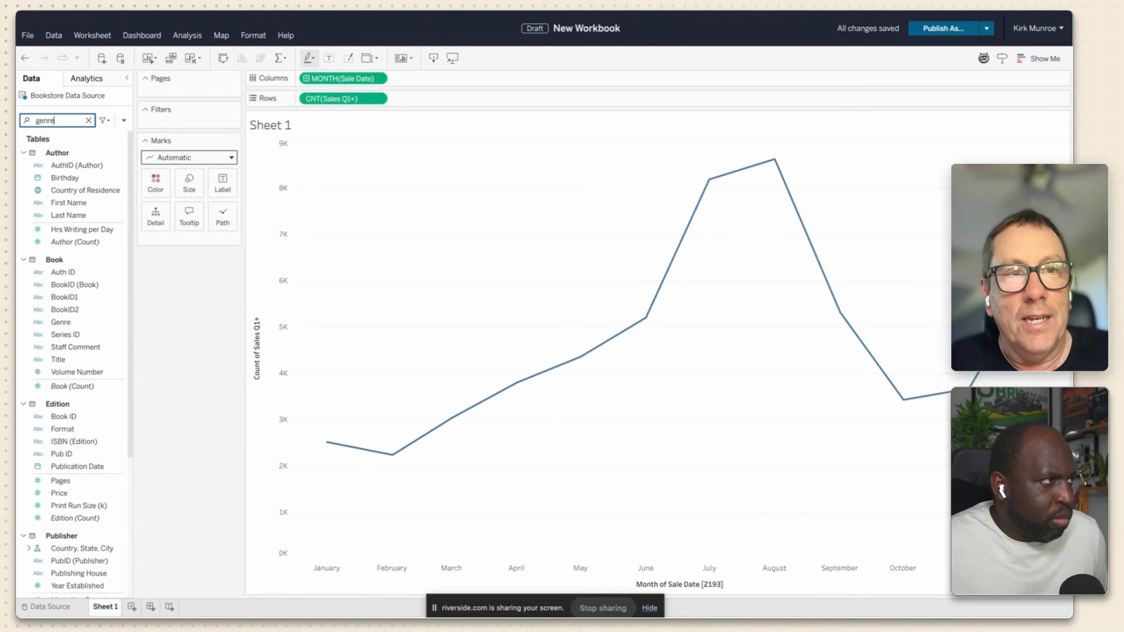
{"action": "left_click_drag", "start_coordinate": [81, 171], "coordinate": [155, 181]}
{"action": "left_click", "coordinate": [90, 120]}
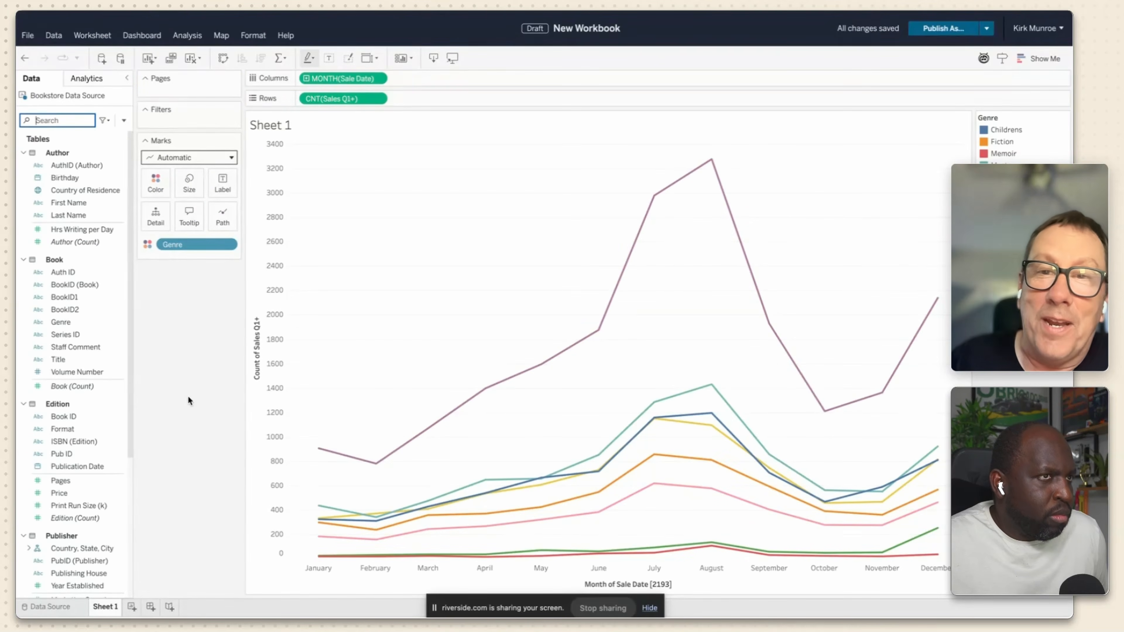
Inspect the August sales by genre and compare the workbook's data model with the editable published Bookstore Data Source.
{"action": "mouse_move", "coordinate": [706, 170]}
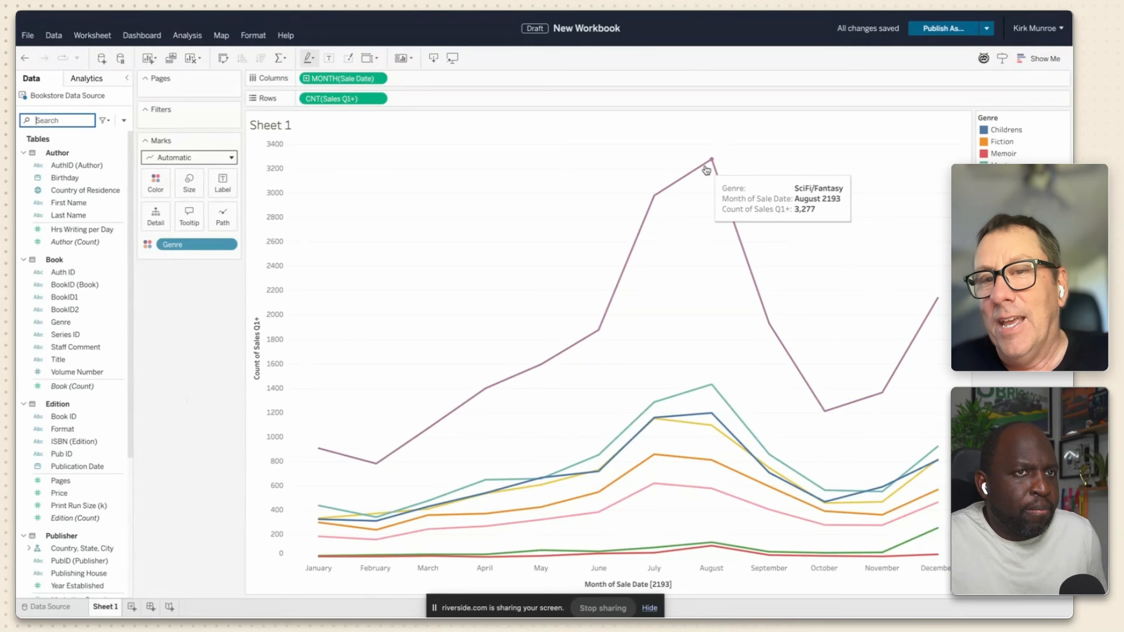
{"action": "mouse_move", "coordinate": [711, 421]}
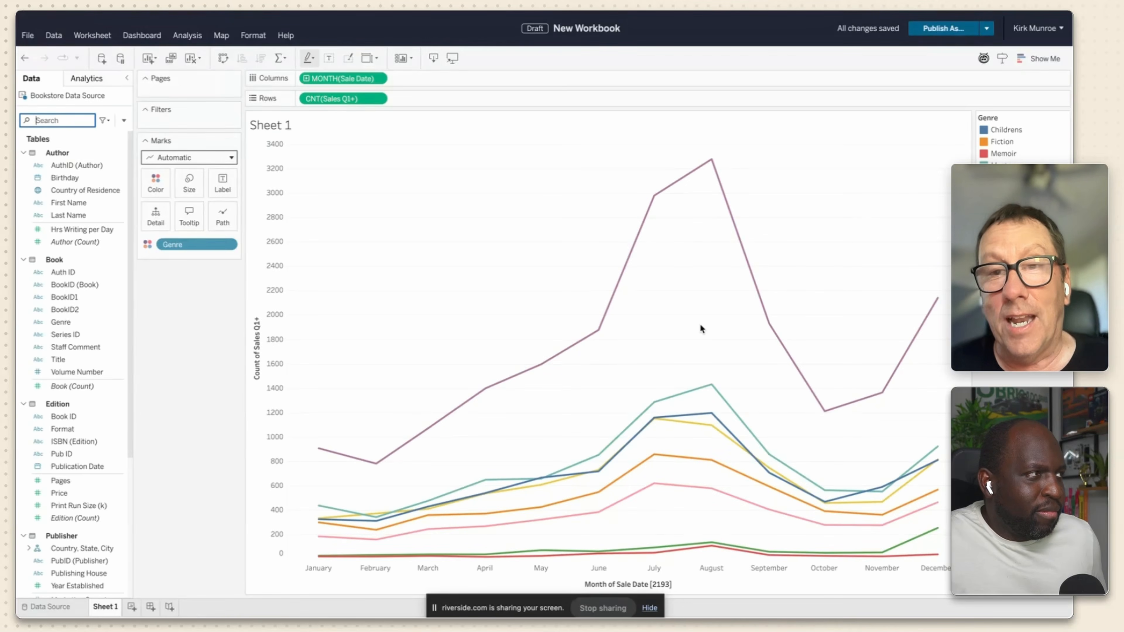
{"action": "left_click", "coordinate": [51, 609]}
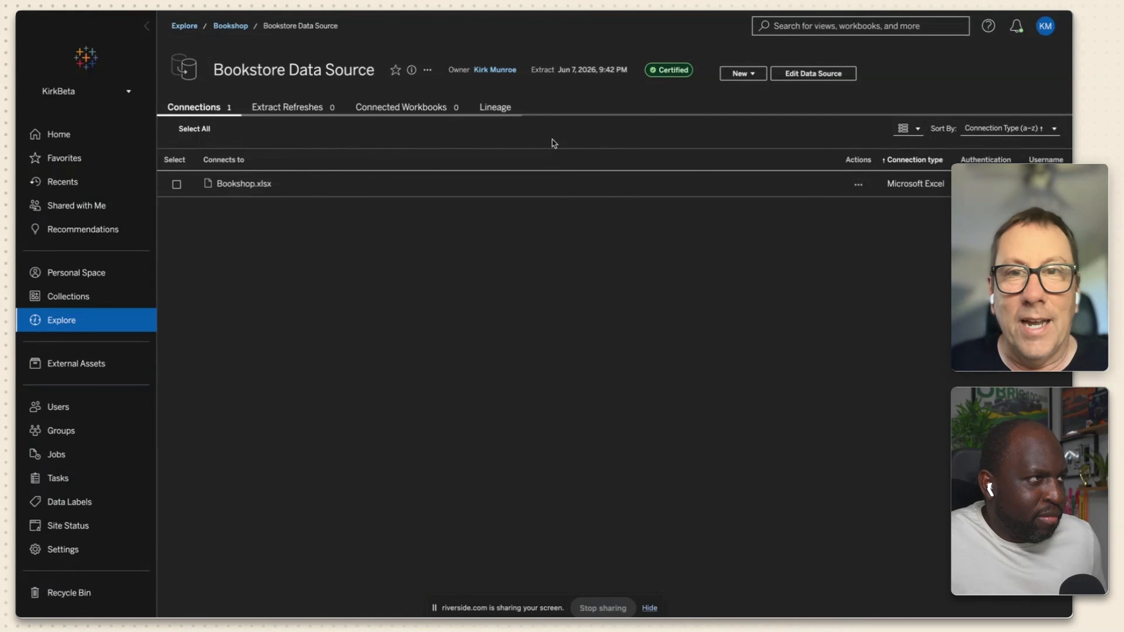
{"action": "left_click", "coordinate": [812, 74]}
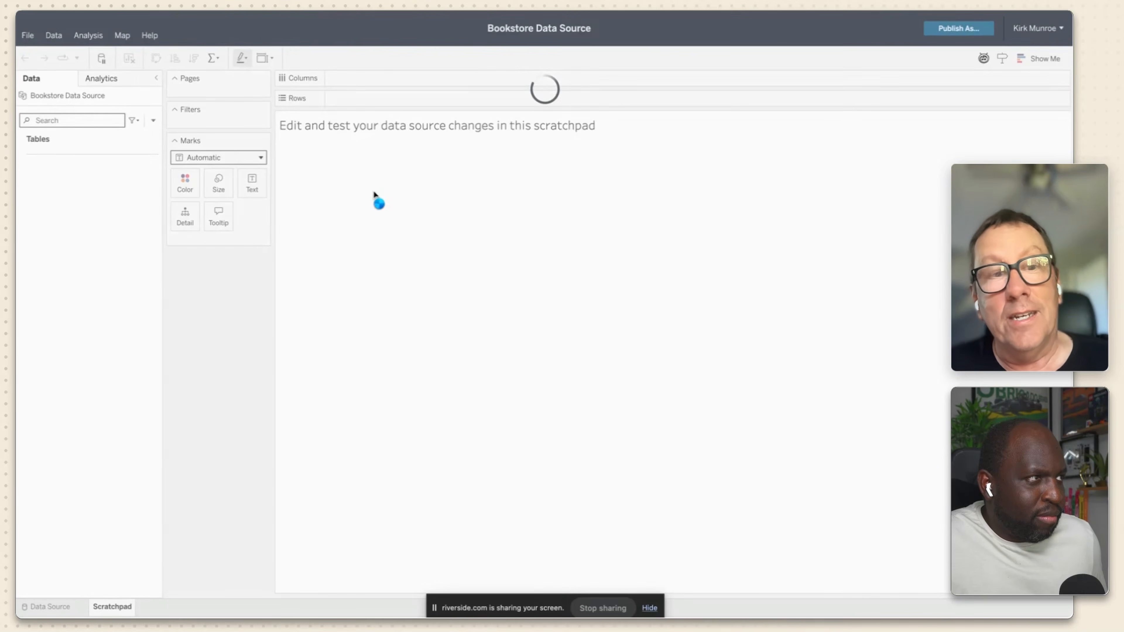
{"action": "left_click", "coordinate": [48, 606]}
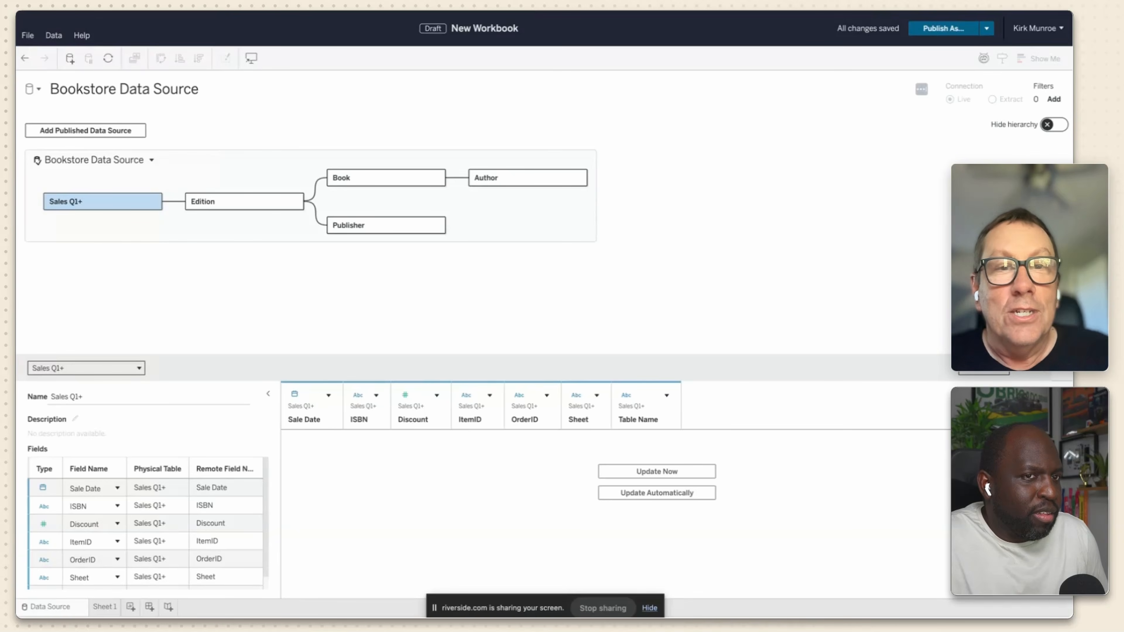
{"action": "left_click", "coordinate": [105, 606]}
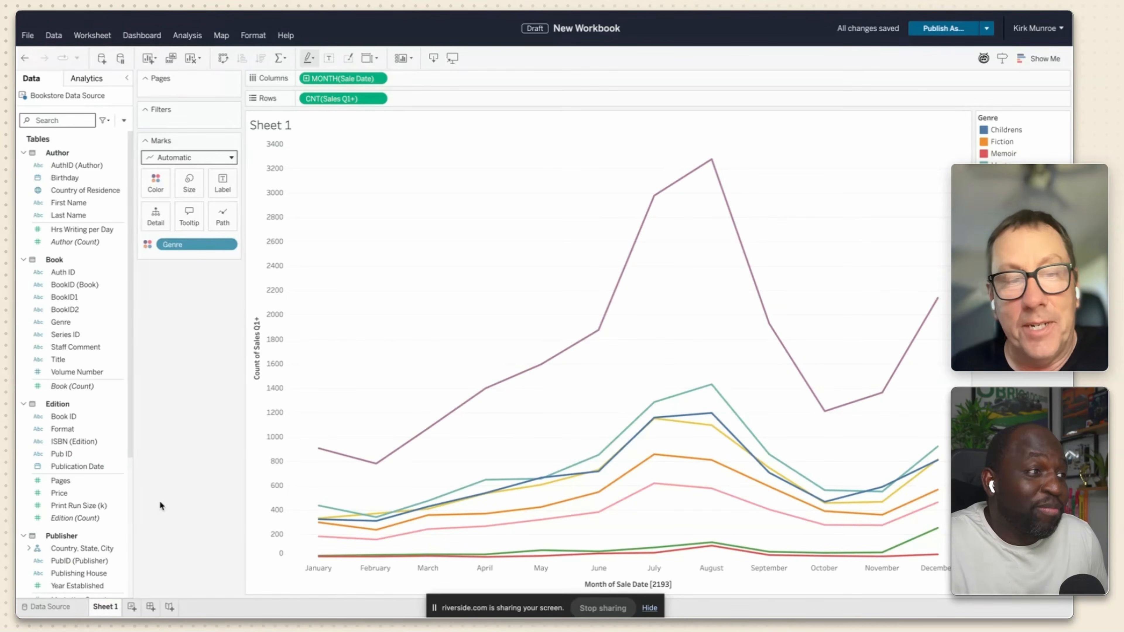
Add the published Checkouts data source to the workbook's Bookstore Data Source model, finding it with the search "check".
{"action": "left_click", "coordinate": [62, 607]}
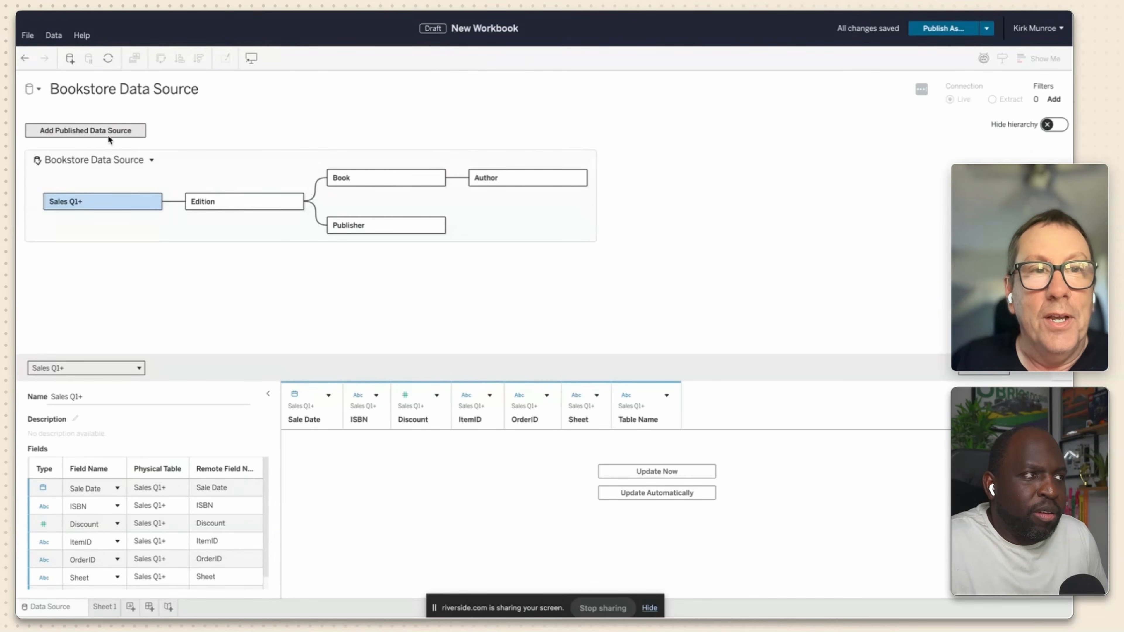
{"action": "left_click", "coordinate": [106, 132]}
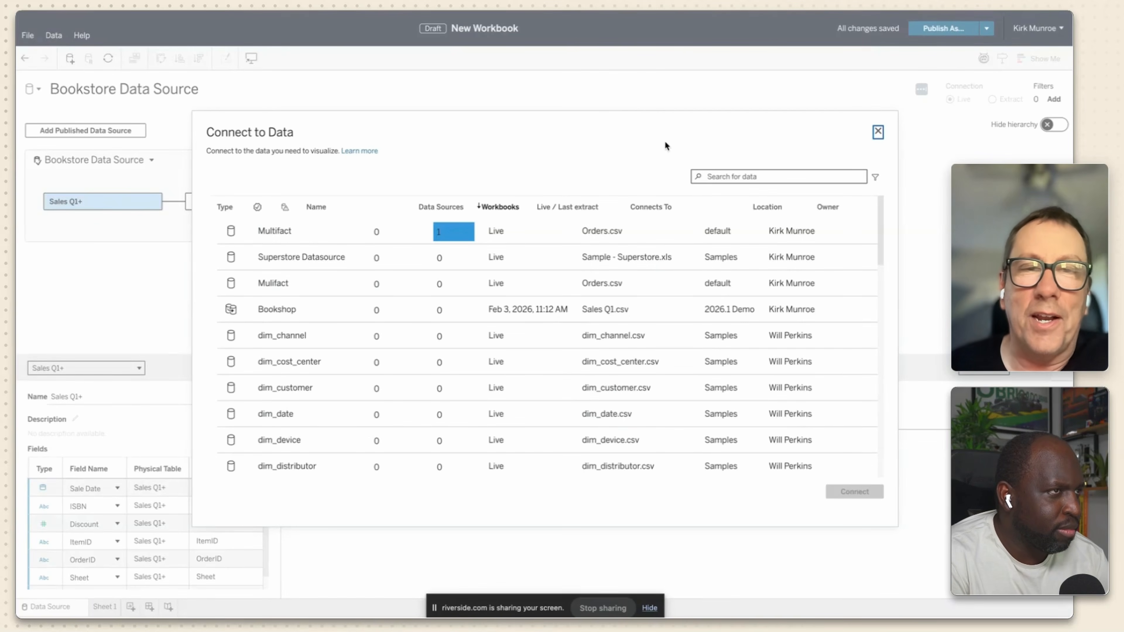
{"action": "left_click", "coordinate": [751, 177]}
{"action": "type", "text": "check"}
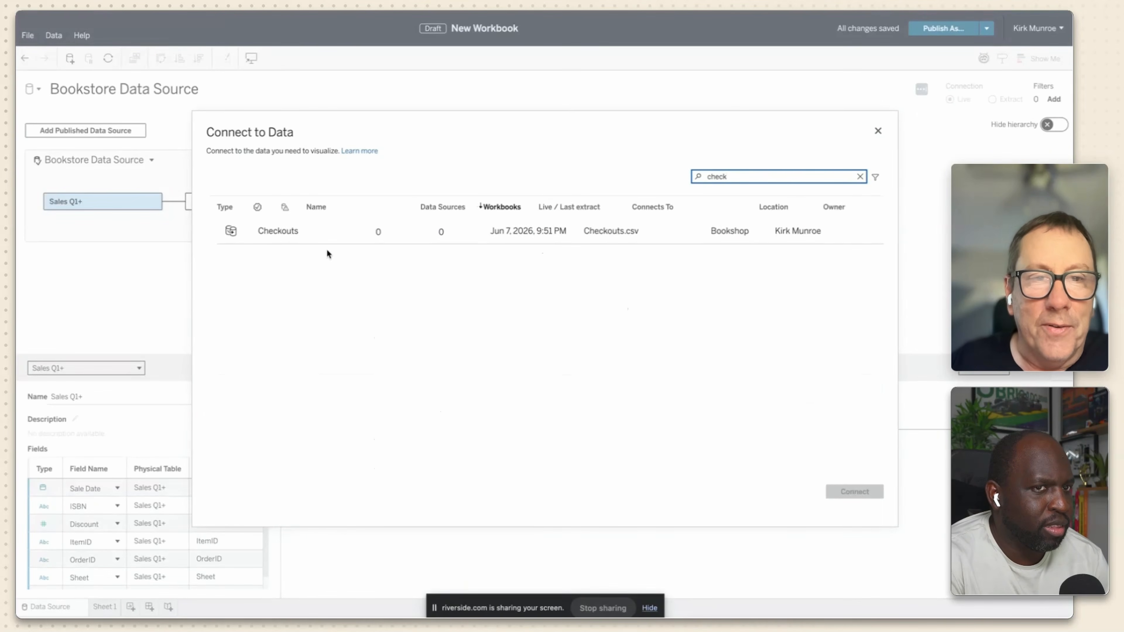
{"action": "left_click", "coordinate": [300, 231]}
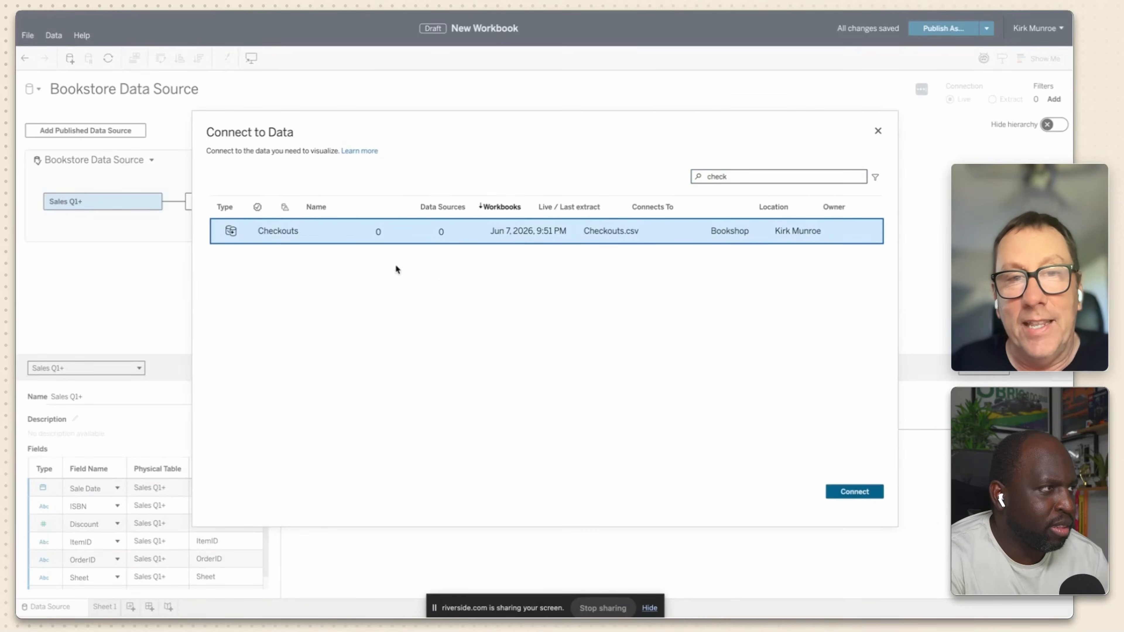
{"action": "left_click", "coordinate": [867, 492]}
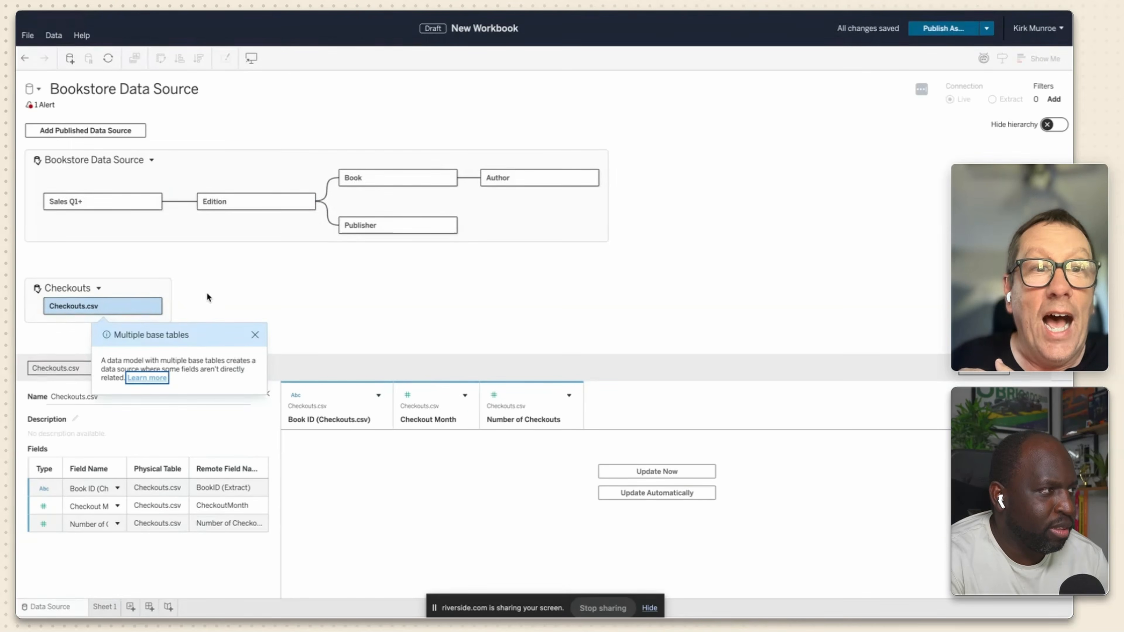
Relate Checkouts.csv to the Book table by matching Book ID (Checkouts.csv) = BookID (Book).
{"action": "left_click_drag", "start_coordinate": [321, 205], "coordinate": [168, 307]}
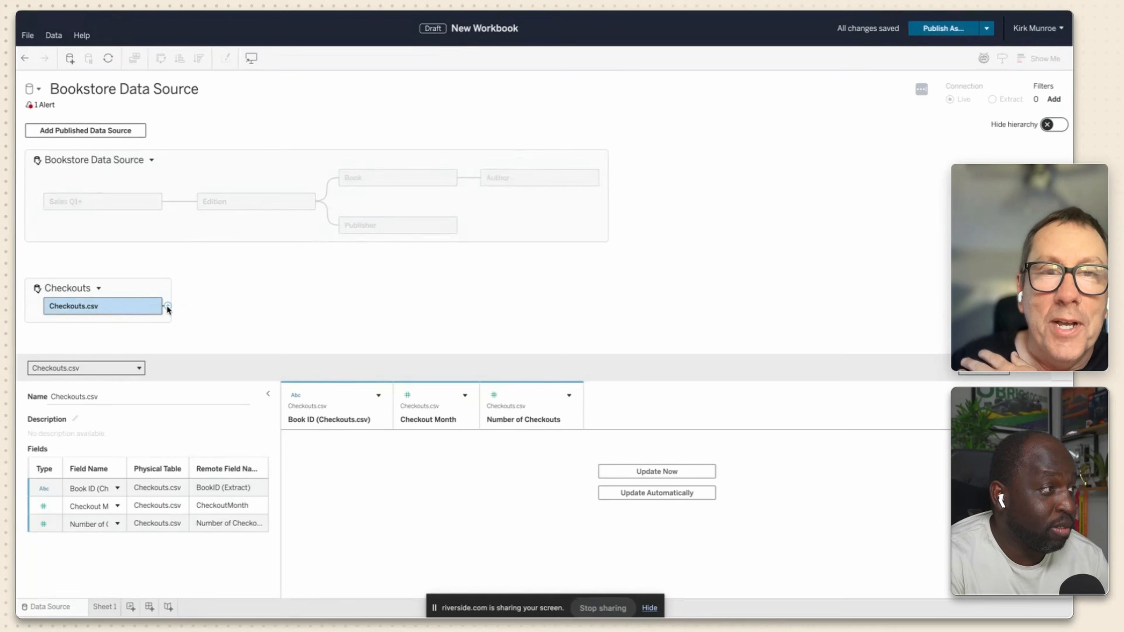
{"action": "left_click_drag", "start_coordinate": [168, 308], "coordinate": [349, 181]}
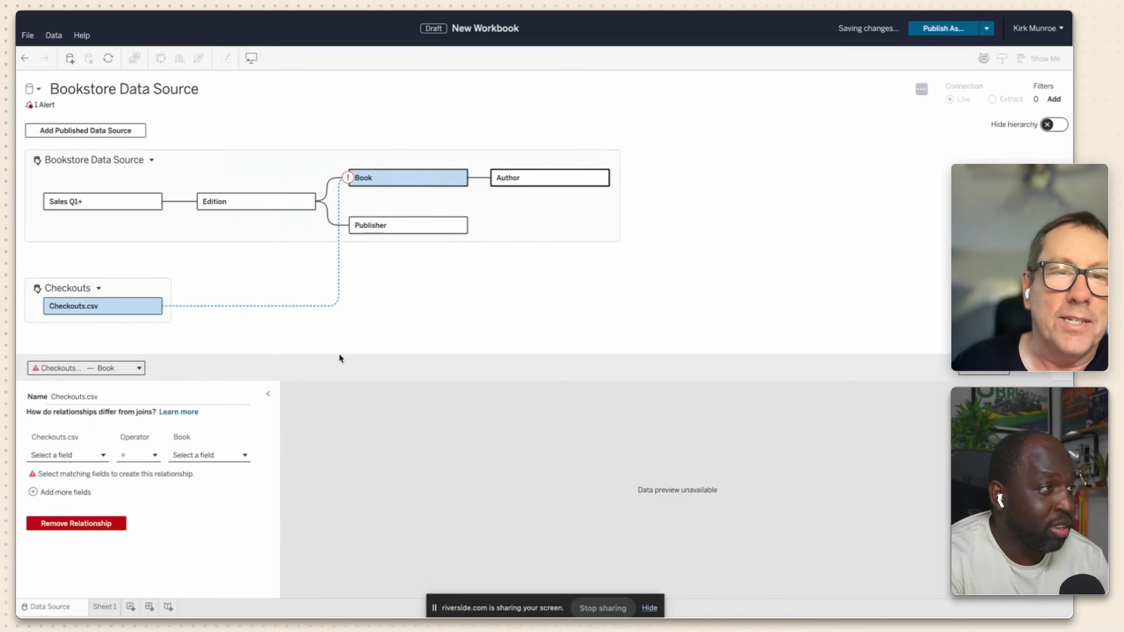
{"action": "left_click", "coordinate": [90, 457]}
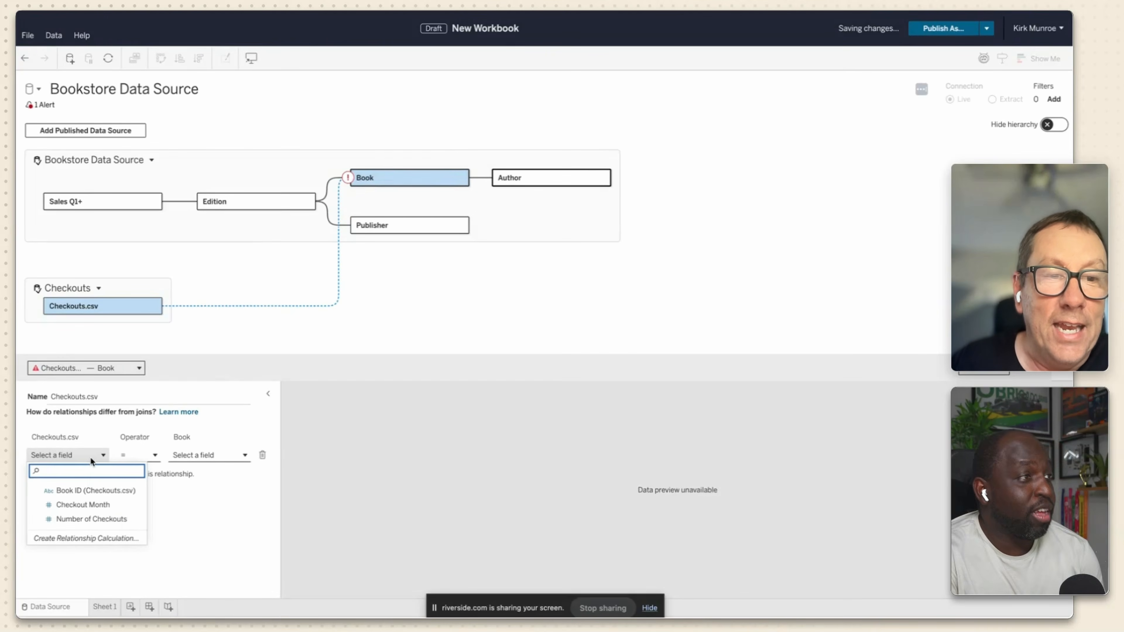
{"action": "left_click", "coordinate": [89, 488]}
{"action": "left_click", "coordinate": [199, 455]}
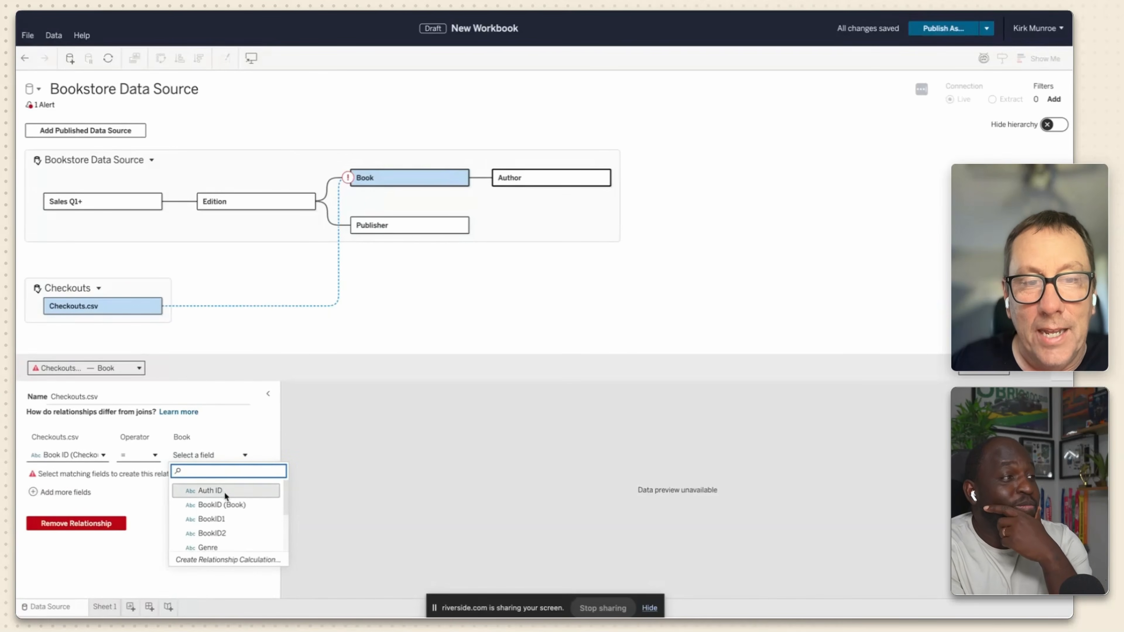
{"action": "left_click", "coordinate": [228, 505]}
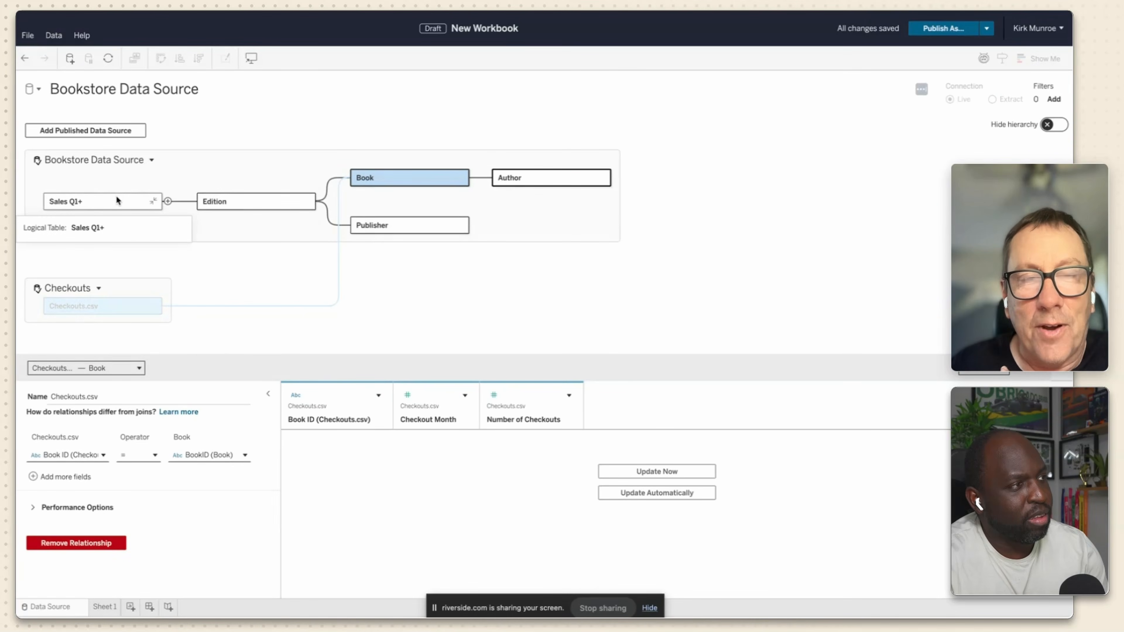
Add the published Dates data source from the Bookshop project to the model, finding it with the search "date".
{"action": "left_click", "coordinate": [81, 132]}
{"action": "left_click", "coordinate": [766, 180]}
{"action": "type", "text": "date"}
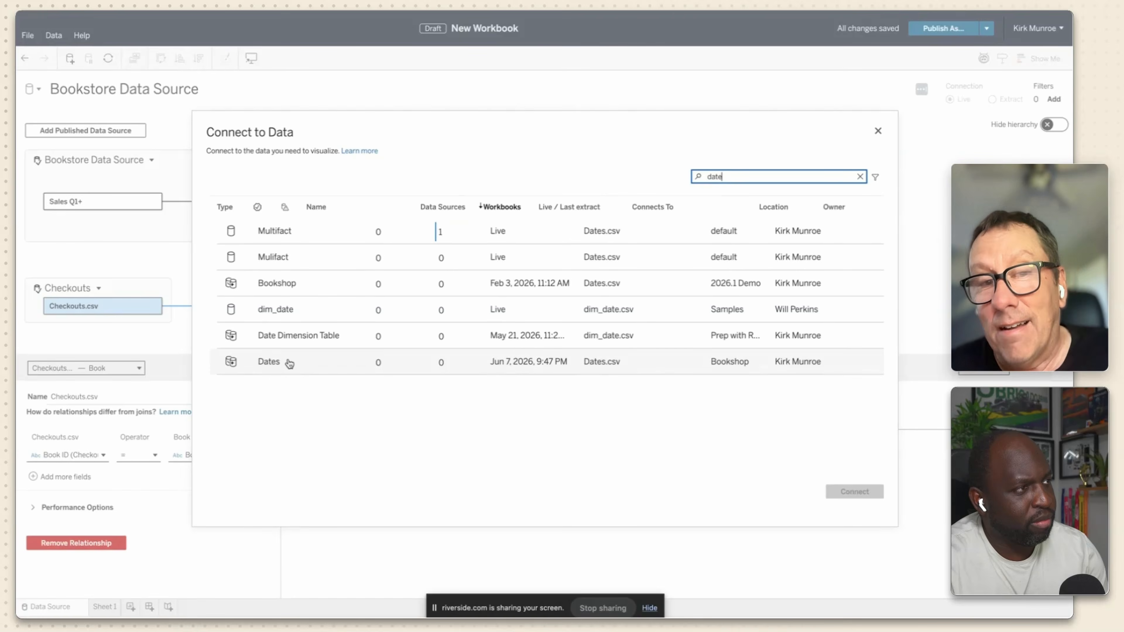
{"action": "left_click", "coordinate": [273, 364]}
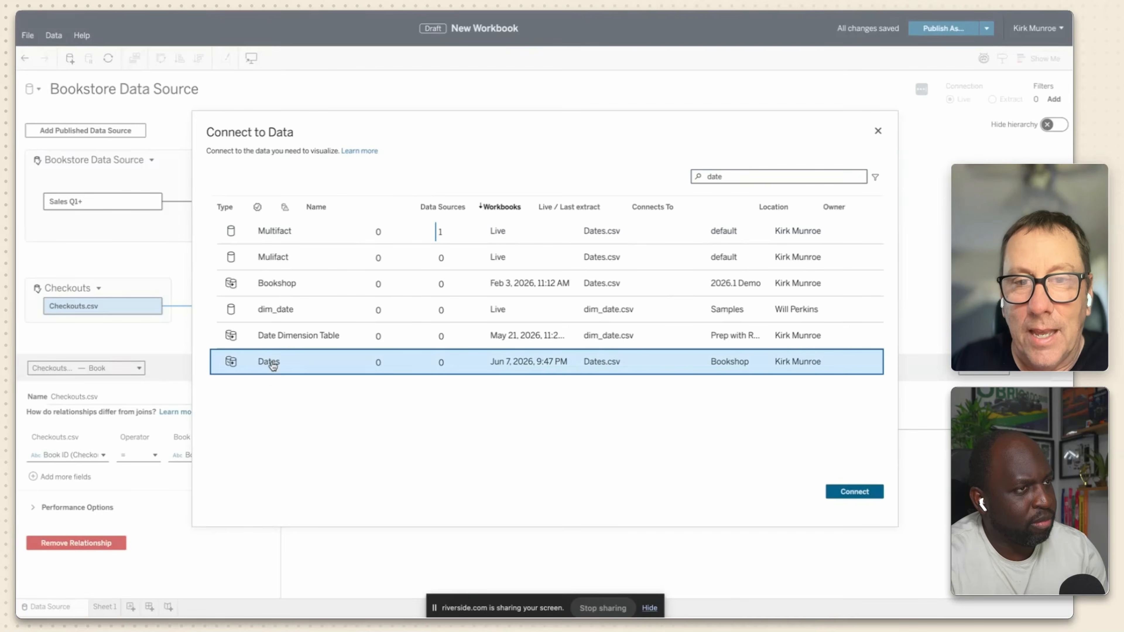
{"action": "left_click", "coordinate": [846, 491]}
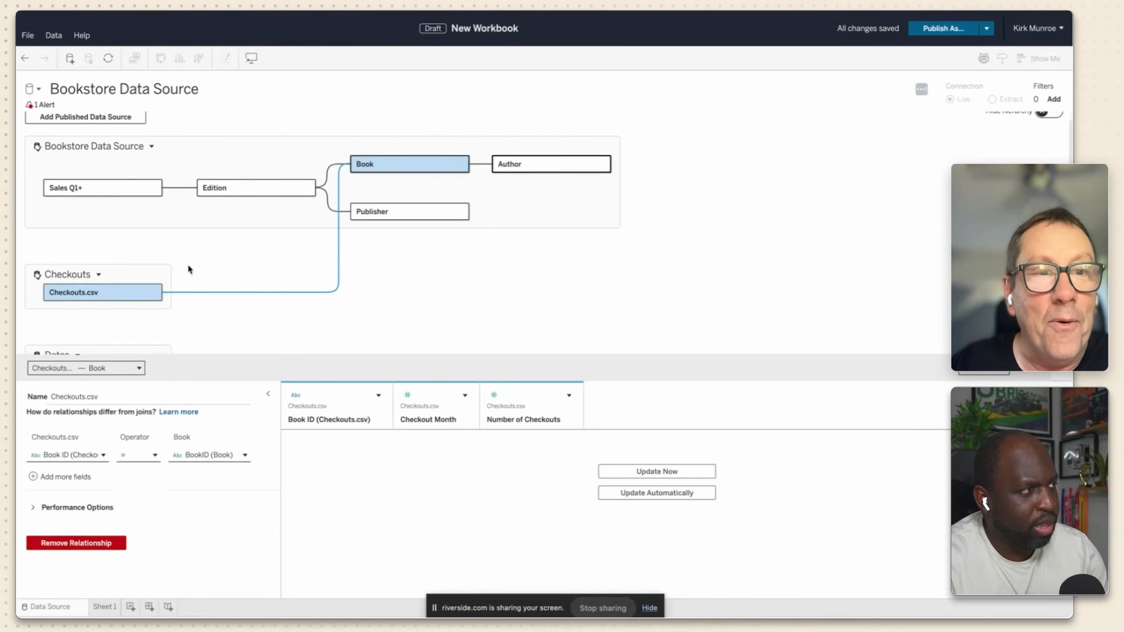
Relate Checkouts.csv to Dates.csv by matching Checkout Month to the relationship calculation MONTH(Date).
{"action": "mouse_move", "coordinate": [161, 239]}
{"action": "left_click_drag", "start_coordinate": [162, 240], "coordinate": [47, 330]}
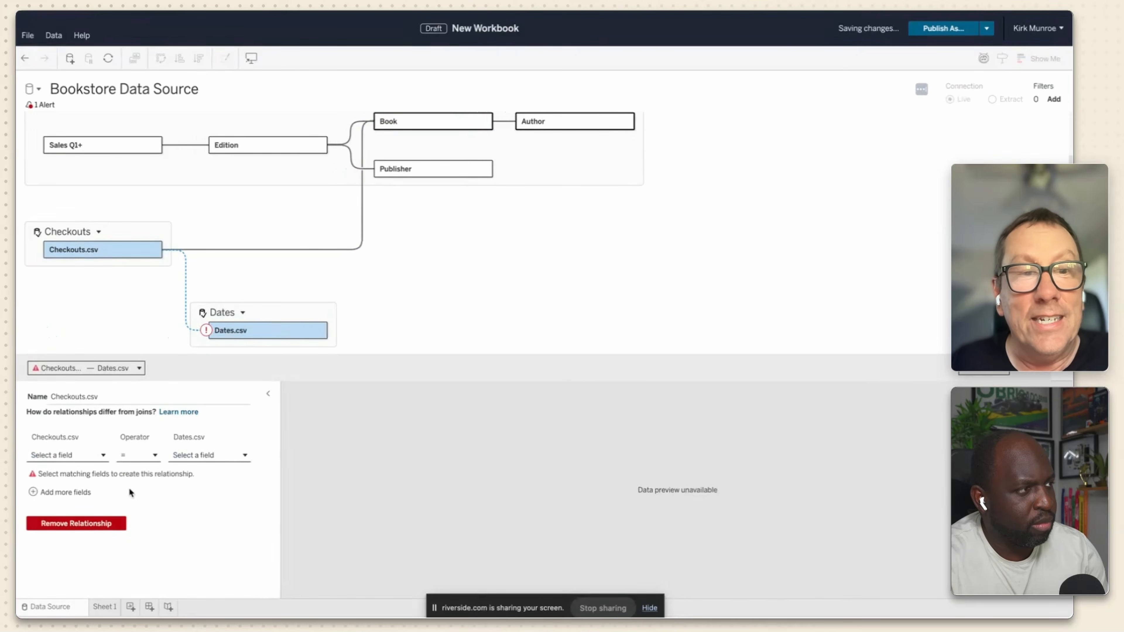
{"action": "left_click", "coordinate": [214, 455]}
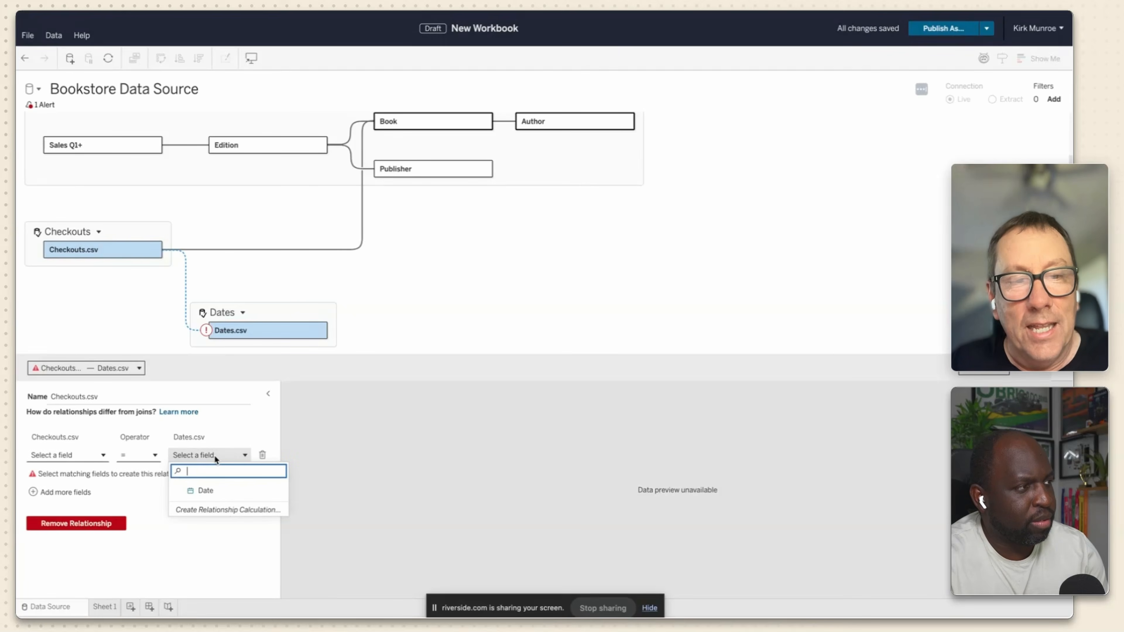
{"action": "left_click", "coordinate": [63, 455]}
{"action": "left_click", "coordinate": [64, 455]}
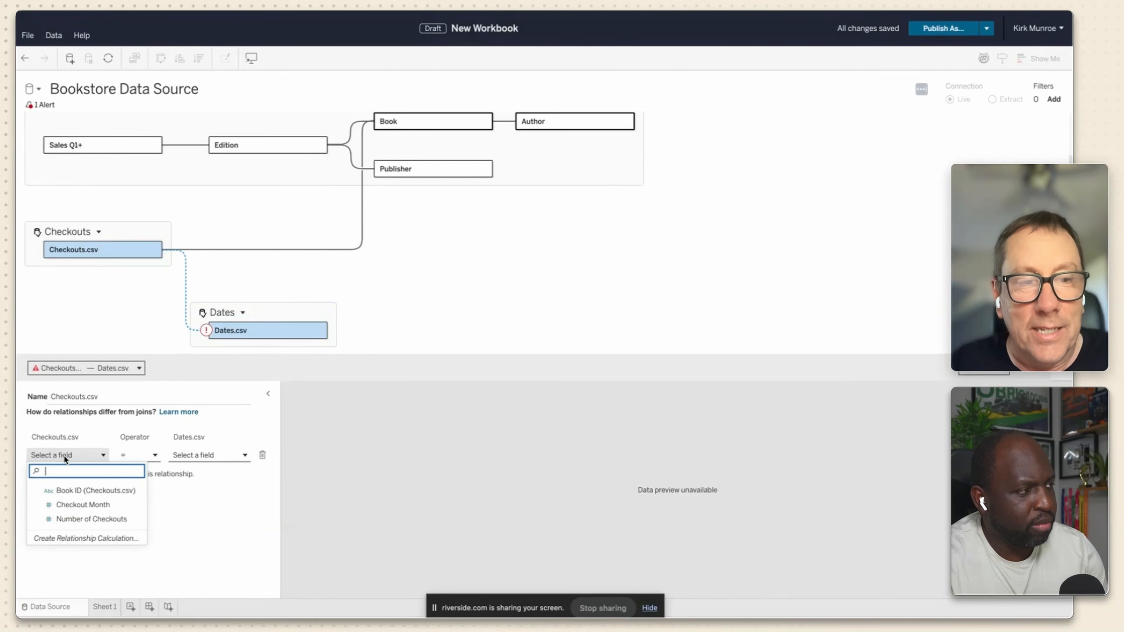
{"action": "left_click", "coordinate": [81, 503]}
{"action": "left_click", "coordinate": [220, 457]}
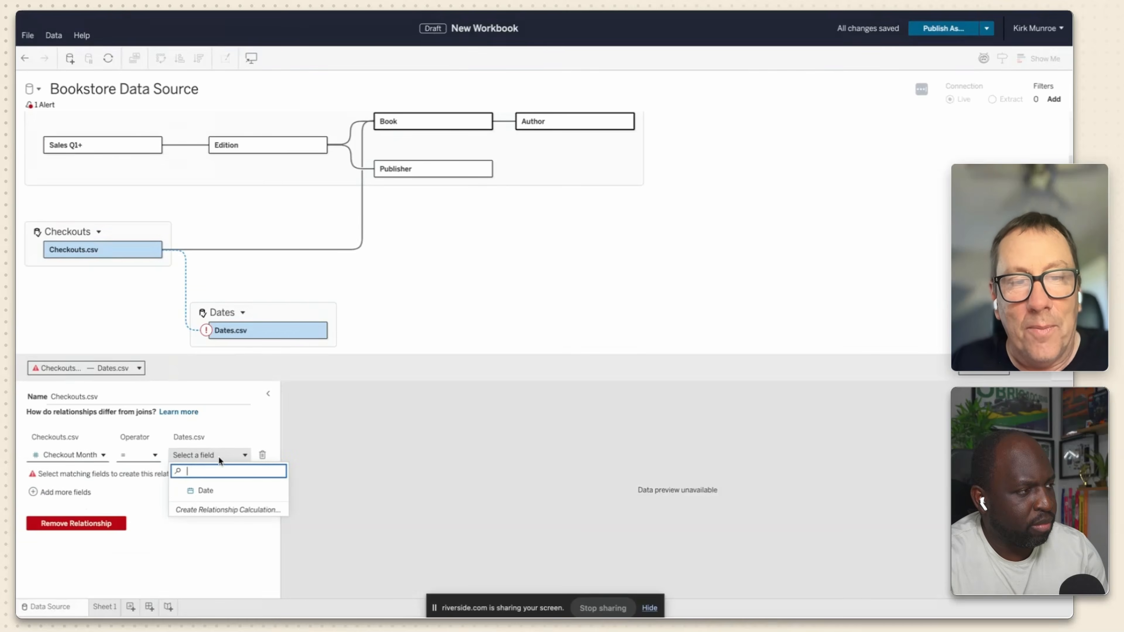
{"action": "left_click", "coordinate": [228, 505]}
{"action": "type", "text": "MONTH(Date"}
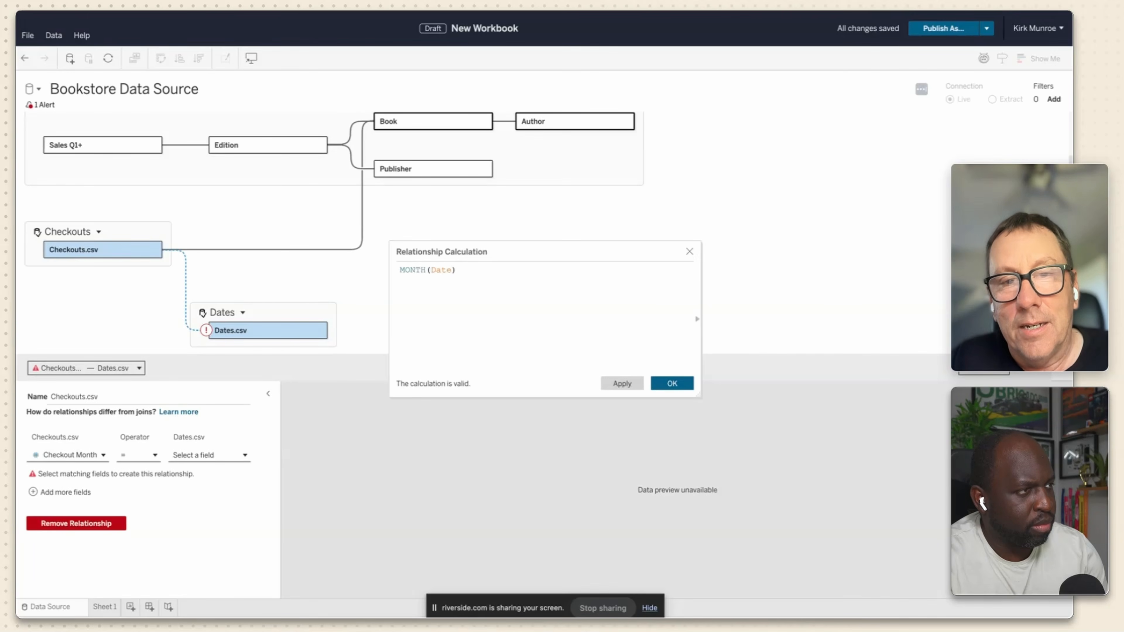
{"action": "left_click", "coordinate": [675, 384]}
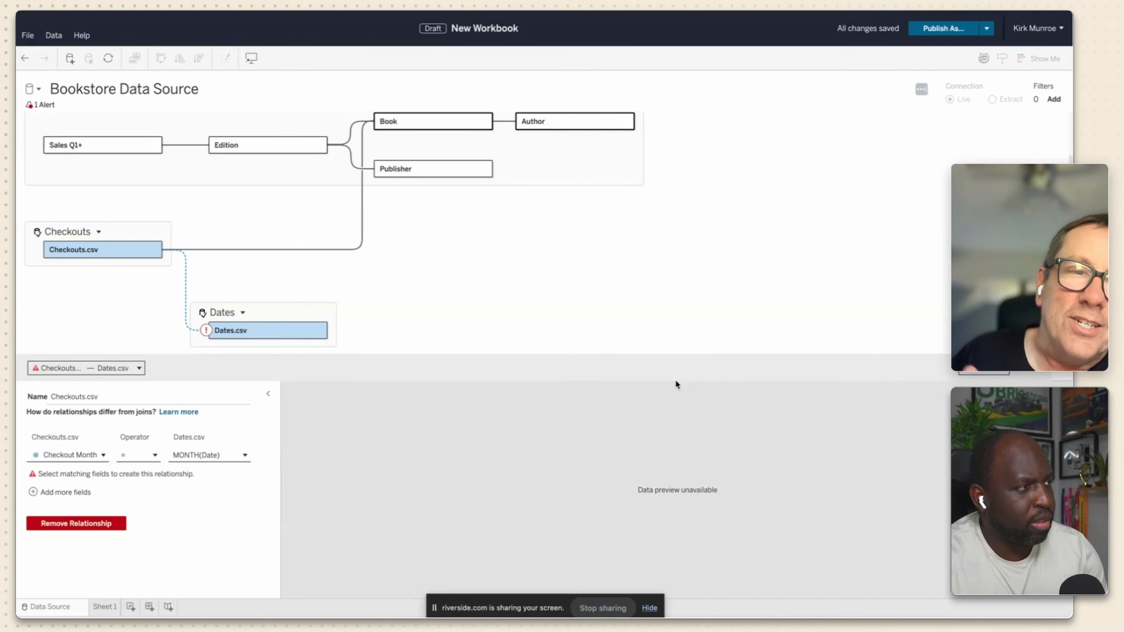
Relate the Sales Q1+ table to Dates.csv by matching Sale Date = Date.
{"action": "left_click_drag", "start_coordinate": [167, 145], "coordinate": [212, 335]}
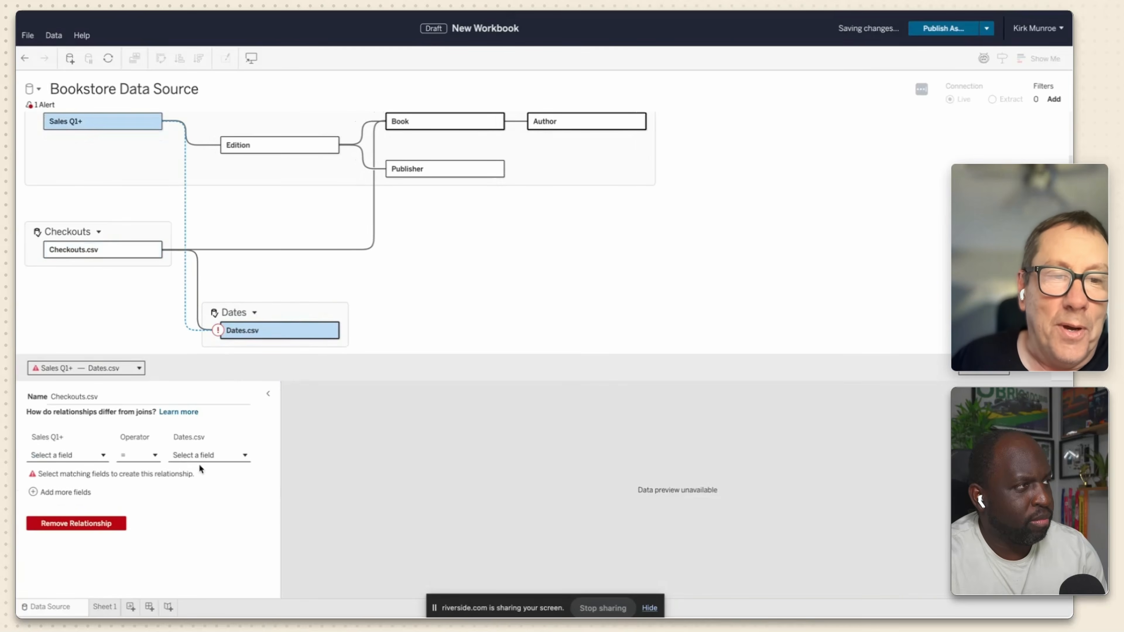
{"action": "left_click", "coordinate": [214, 456]}
{"action": "left_click", "coordinate": [208, 491]}
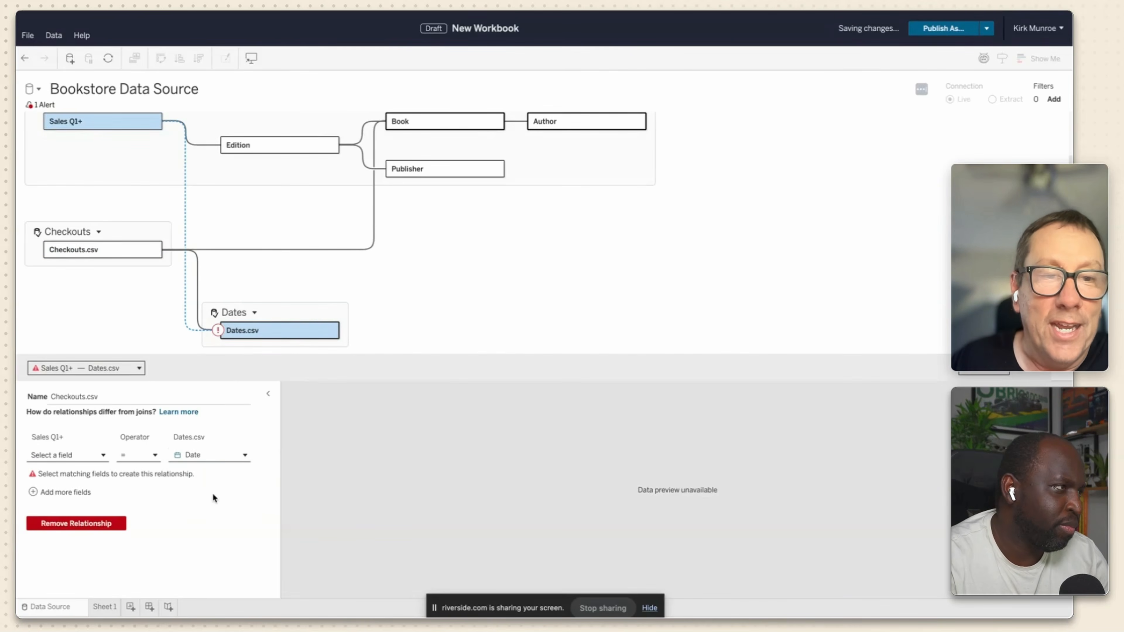
{"action": "left_click", "coordinate": [101, 456]}
{"action": "left_click", "coordinate": [92, 491]}
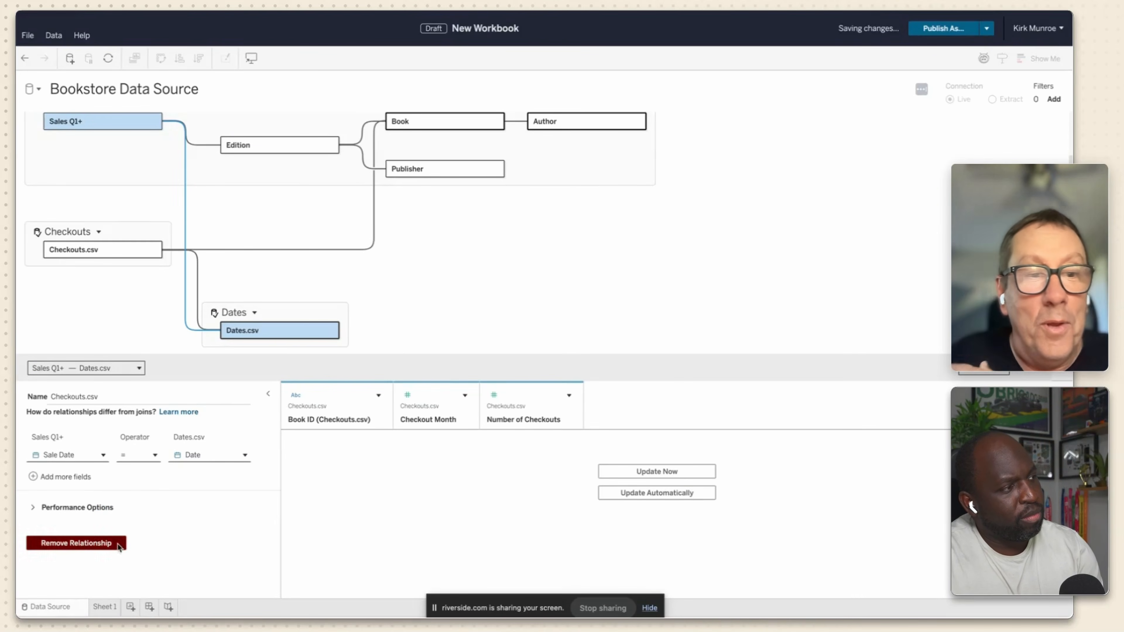
Add a second worksheet, expand the Checkouts.csv fields there, and review the genre sales chart on Sheet 1.
{"action": "left_click", "coordinate": [130, 607]}
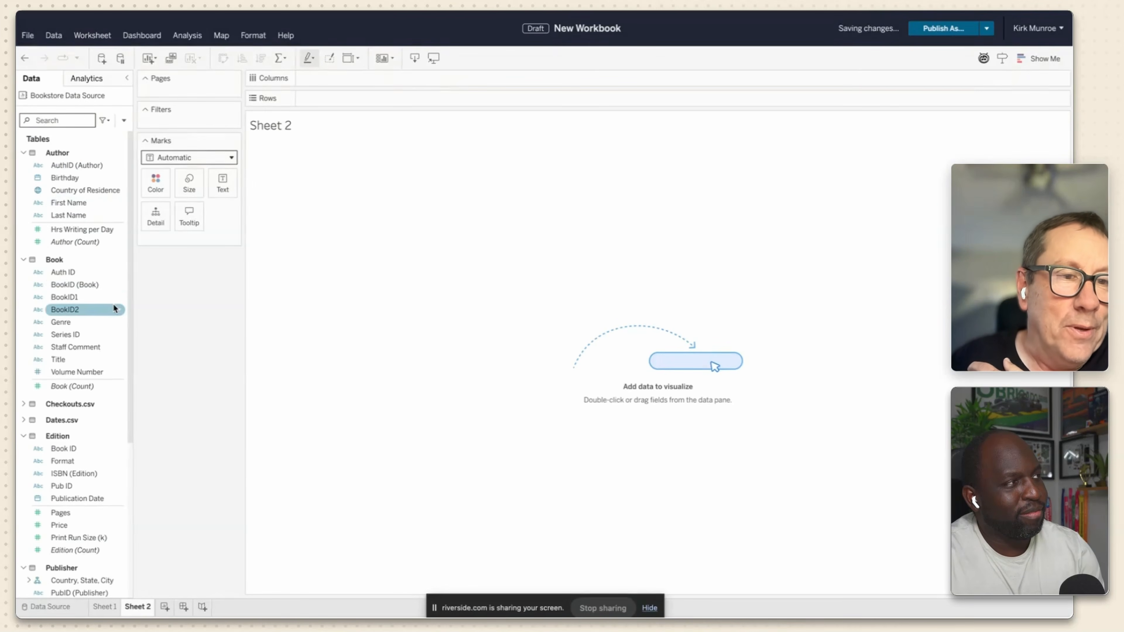
{"action": "left_click", "coordinate": [23, 405]}
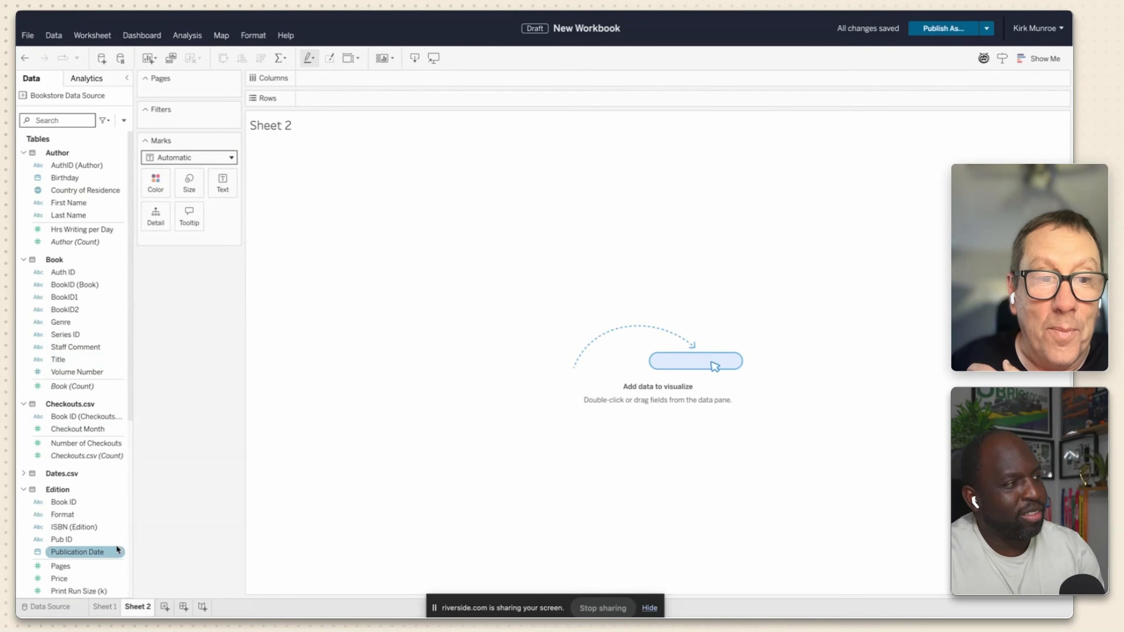
{"action": "left_click", "coordinate": [106, 608]}
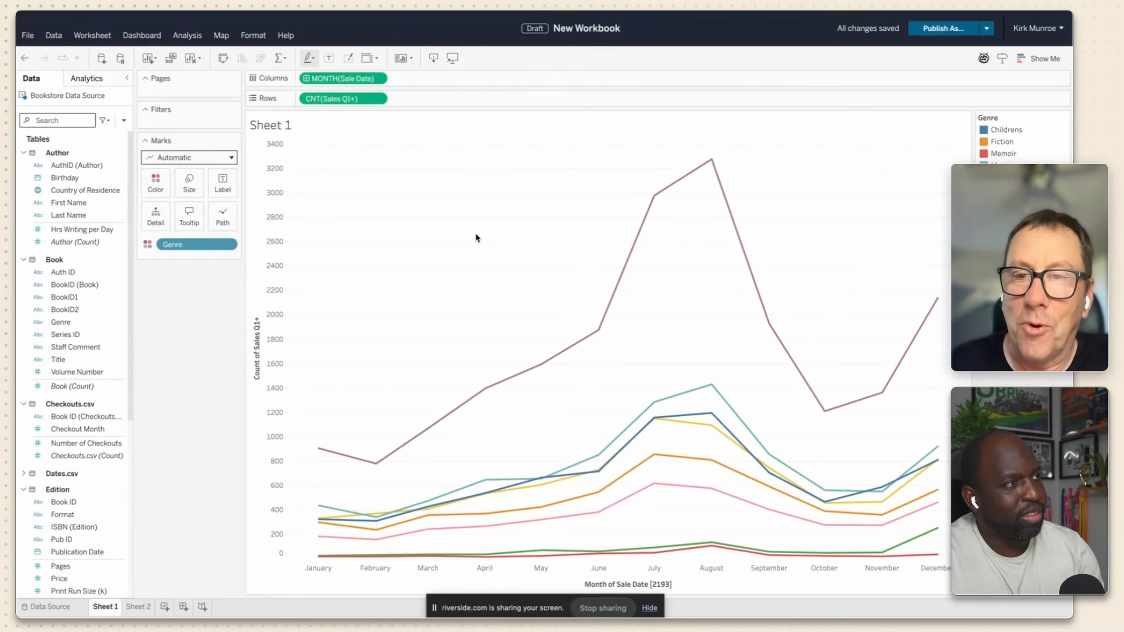
{"action": "left_click", "coordinate": [137, 607]}
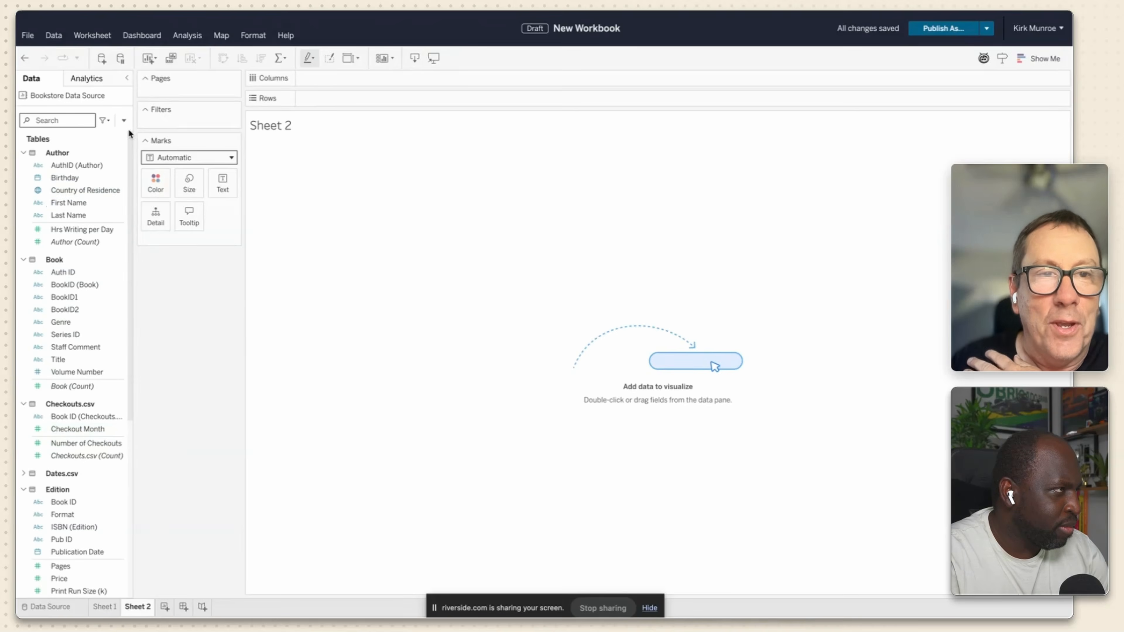
Create a calculated field on Sheet 2 with the formula SUM([Number of Checkouts])/COUNT([Sales Q1+]).
{"action": "left_click", "coordinate": [124, 120]}
{"action": "left_click", "coordinate": [147, 140]}
{"action": "left_click", "coordinate": [77, 444]}
{"action": "left_click_drag", "start_coordinate": [77, 449], "coordinate": [494, 287]}
{"action": "left_click", "coordinate": [401, 271]}
{"action": "type", "text": "SUM([Number of Checkouts])/"}
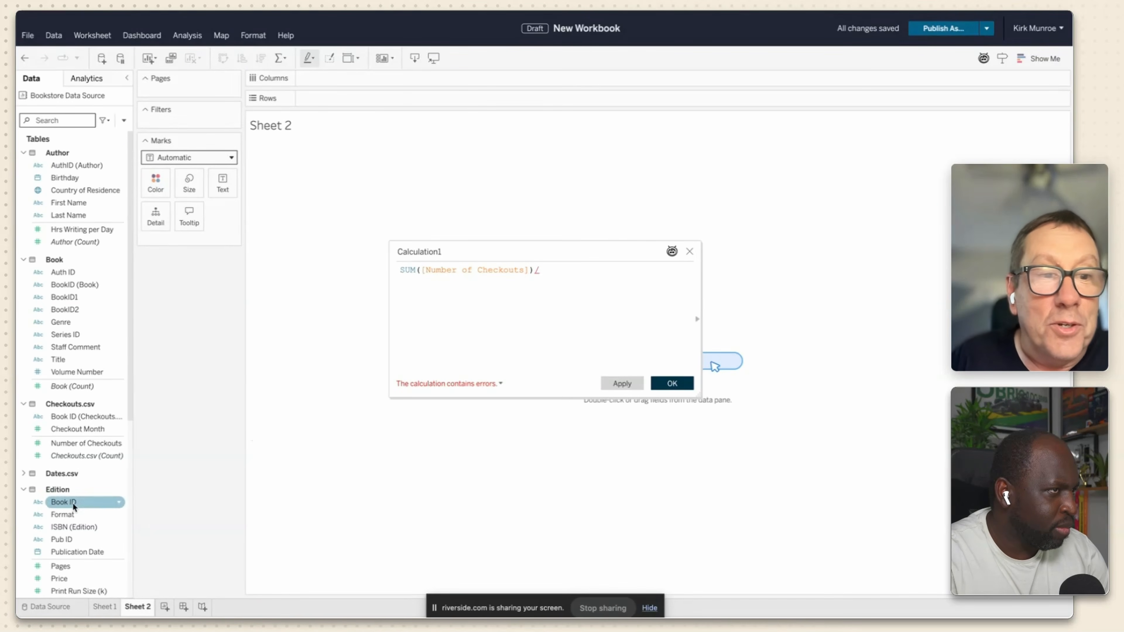
{"action": "scroll", "coordinate": [74, 500], "scroll_direction": "down", "scroll_amount": 6}
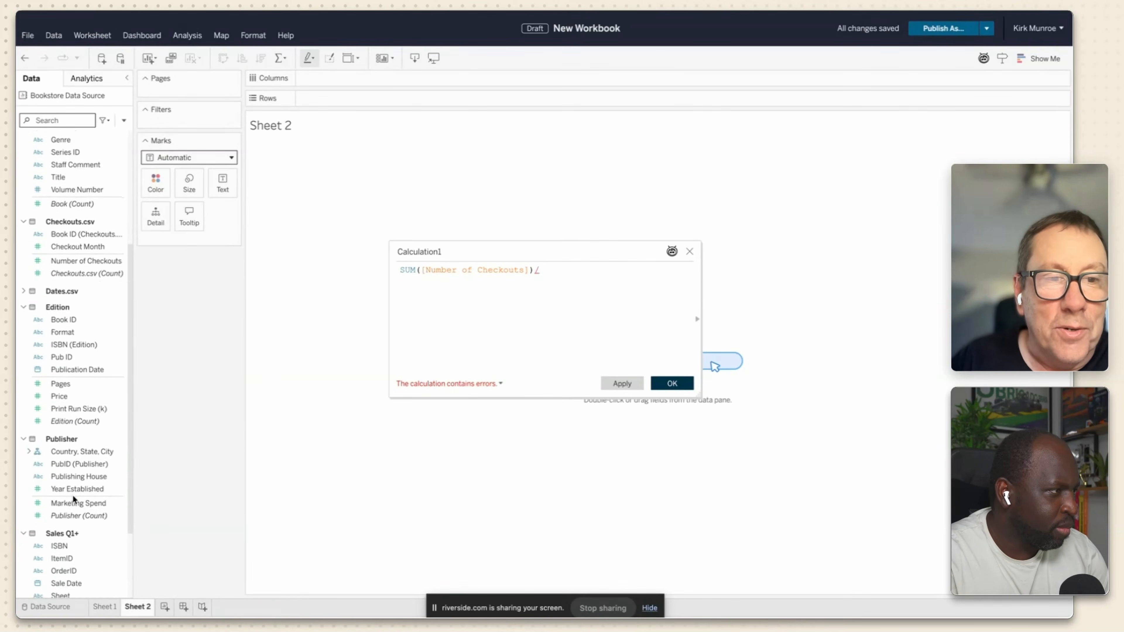
{"action": "scroll", "coordinate": [73, 497], "scroll_direction": "down", "scroll_amount": 2}
{"action": "left_click_drag", "start_coordinate": [82, 531], "coordinate": [630, 296]}
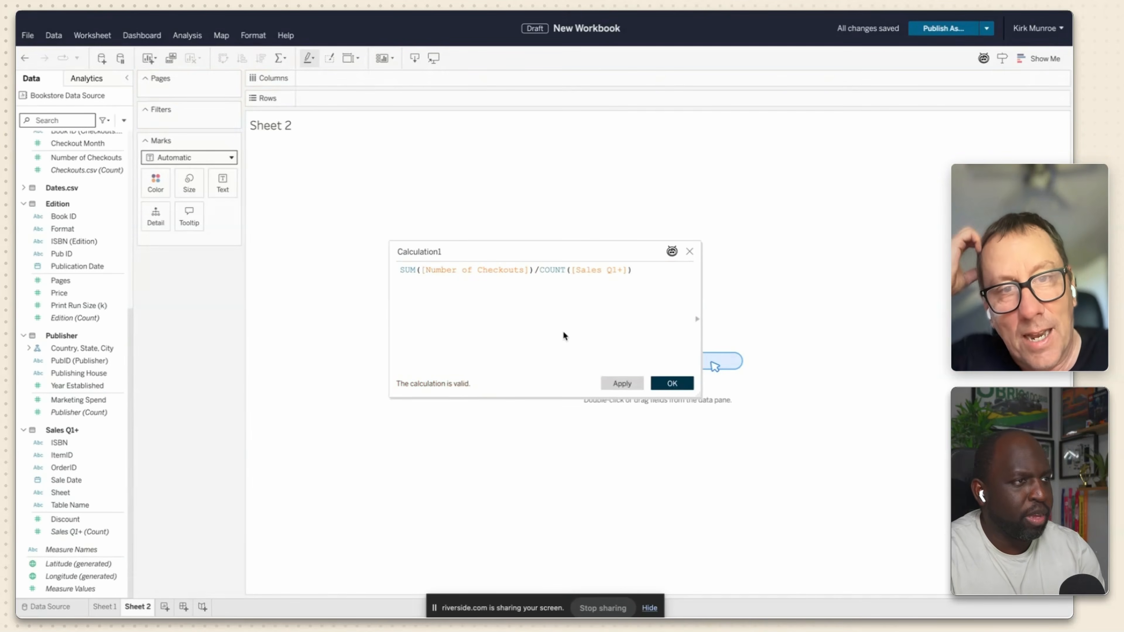
Name the calculated field "Checkout to Sales Ratio" and save it.
{"action": "double_click", "coordinate": [439, 253]}
{"action": "type", "text": "check"}
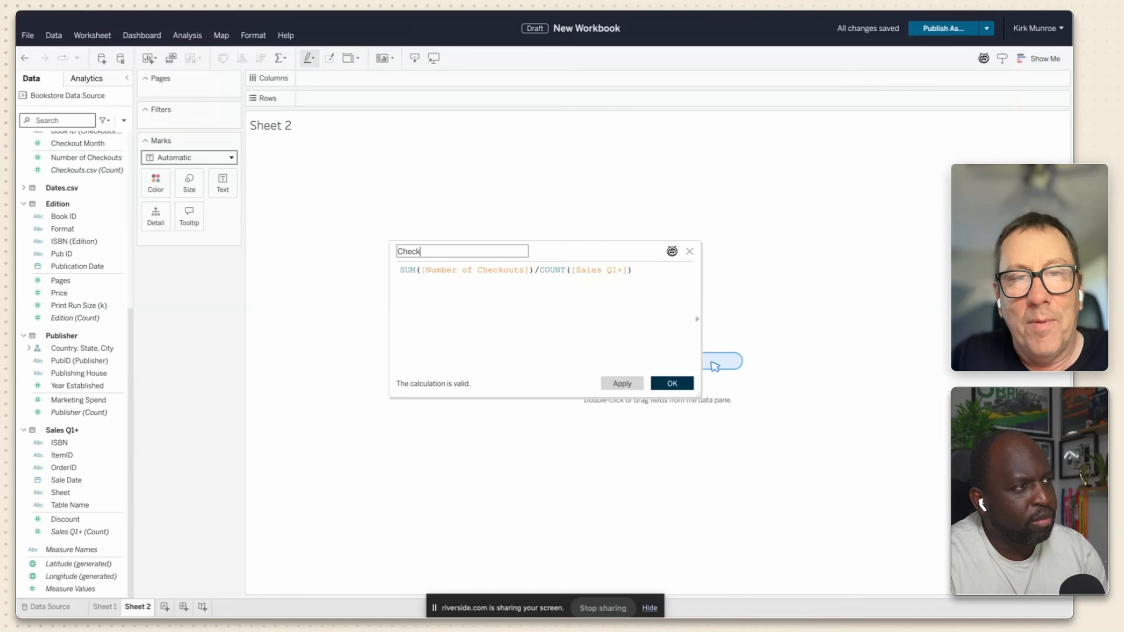
{"action": "type", "text": "out t"}
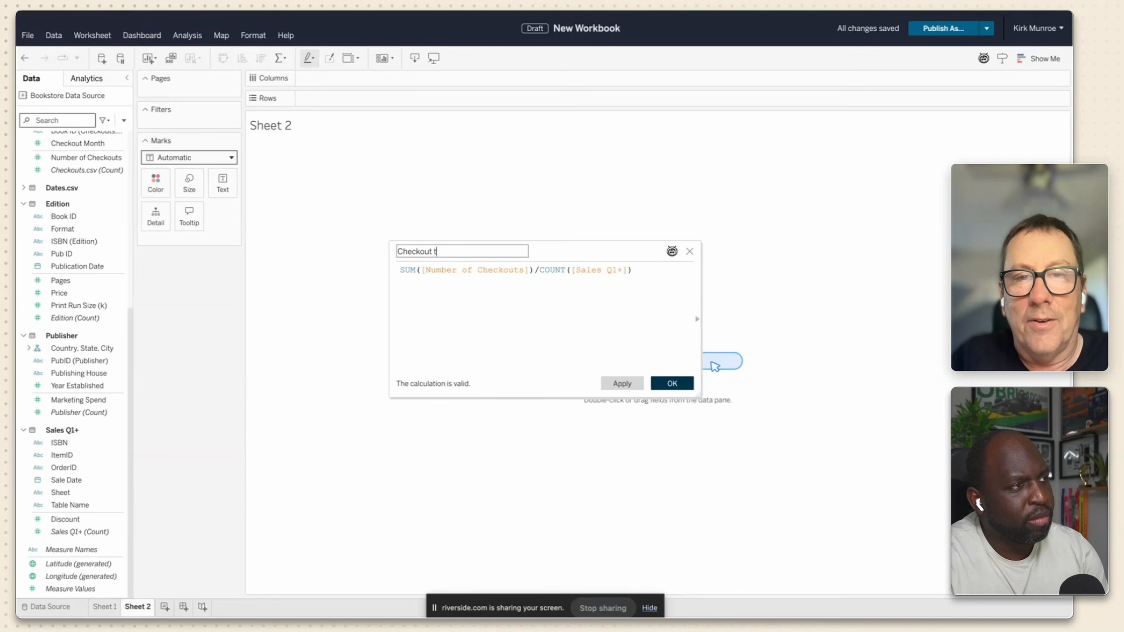
{"action": "type", "text": "o Sales Ratio"}
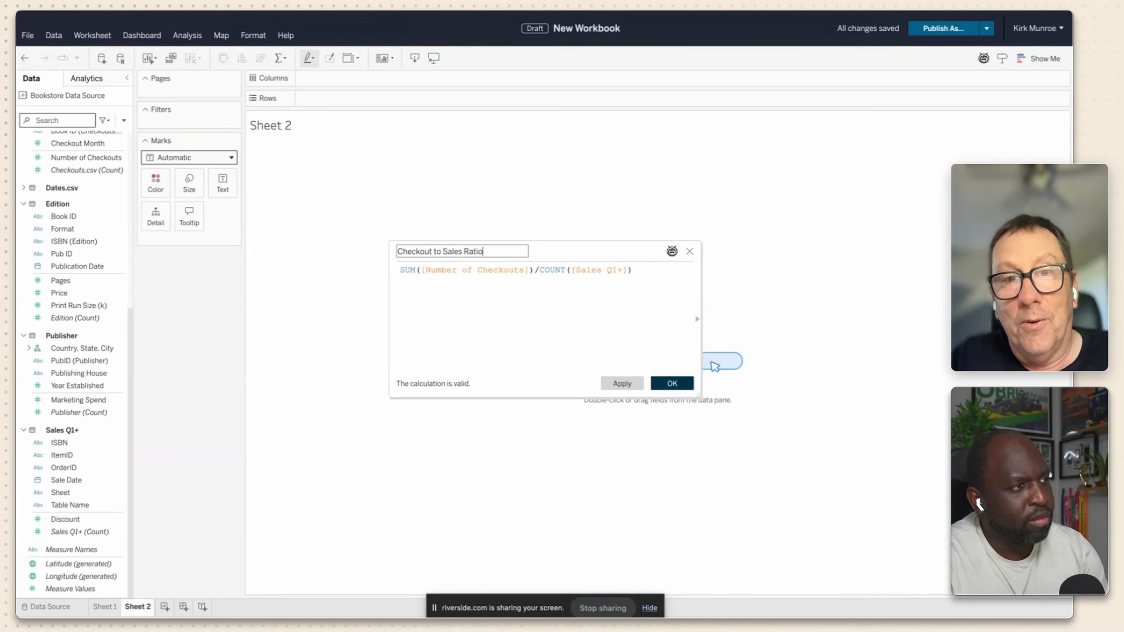
{"action": "left_click", "coordinate": [669, 385]}
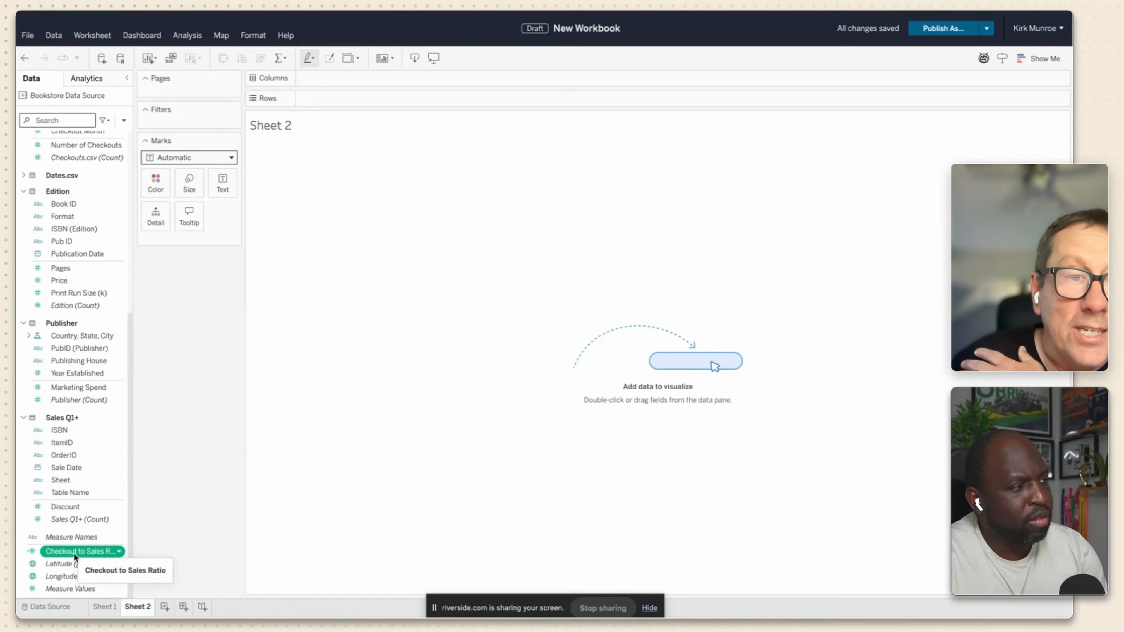
Chart Checkout to Sales Ratio on rows against Date from Dates.csv on columns, set to continuous month.
{"action": "left_click_drag", "start_coordinate": [74, 553], "coordinate": [379, 100]}
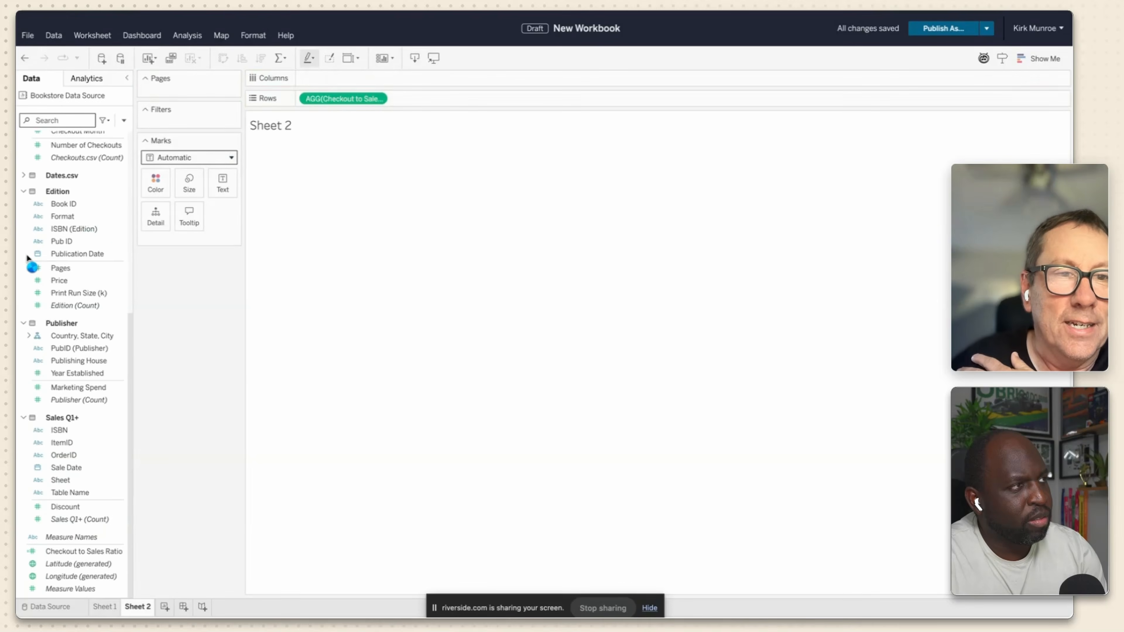
{"action": "left_click", "coordinate": [23, 176]}
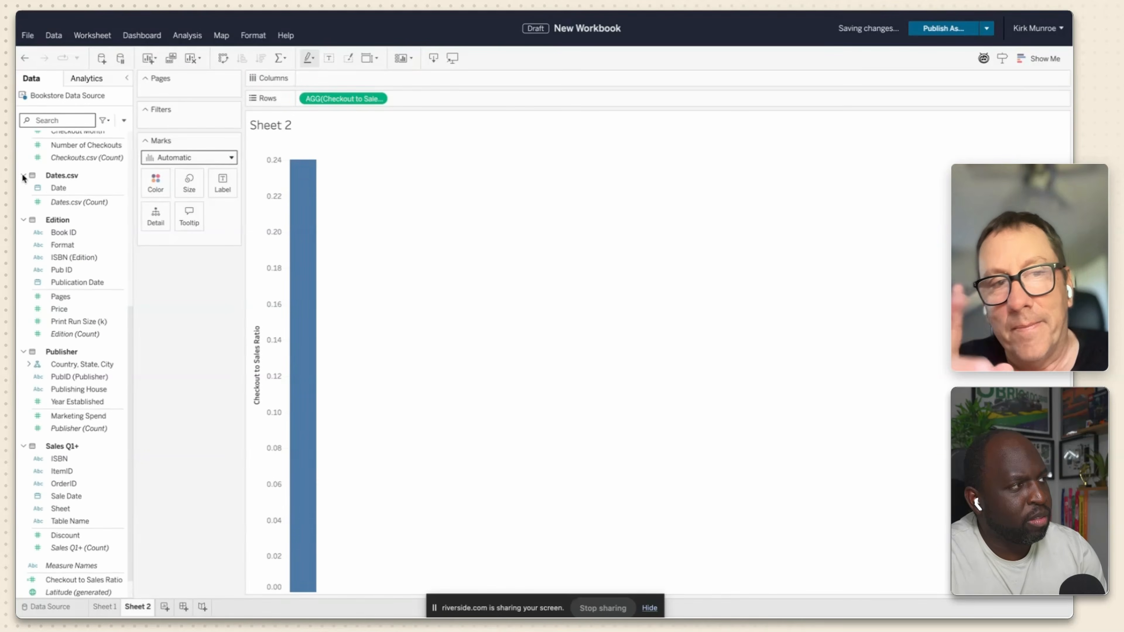
{"action": "left_click", "coordinate": [64, 190]}
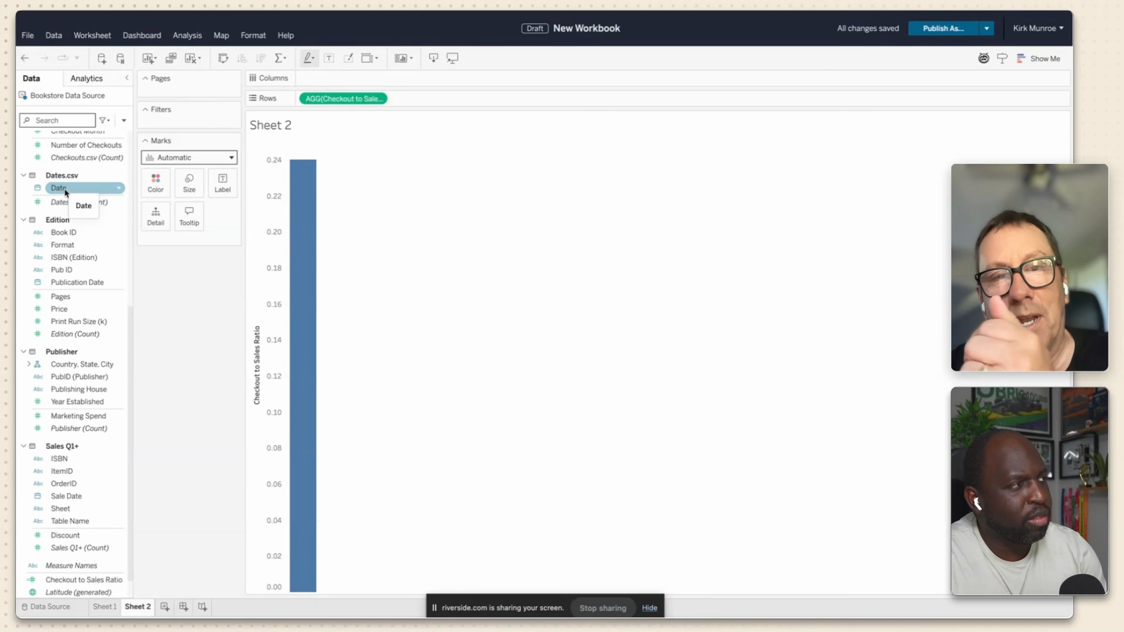
{"action": "left_click_drag", "start_coordinate": [65, 191], "coordinate": [338, 86]}
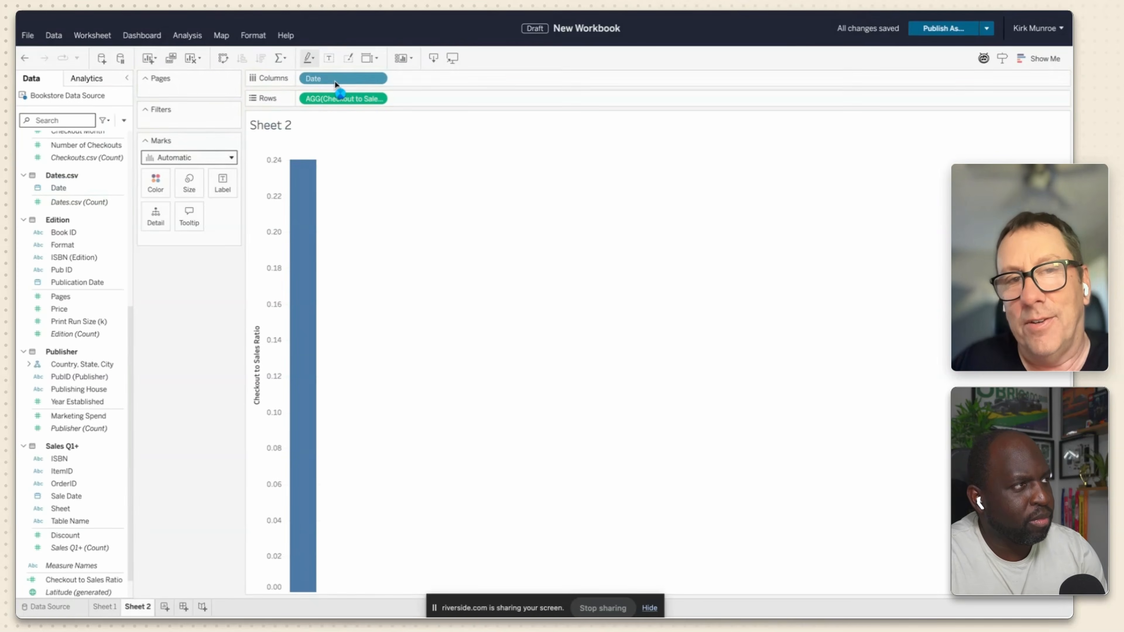
{"action": "left_click", "coordinate": [382, 80]}
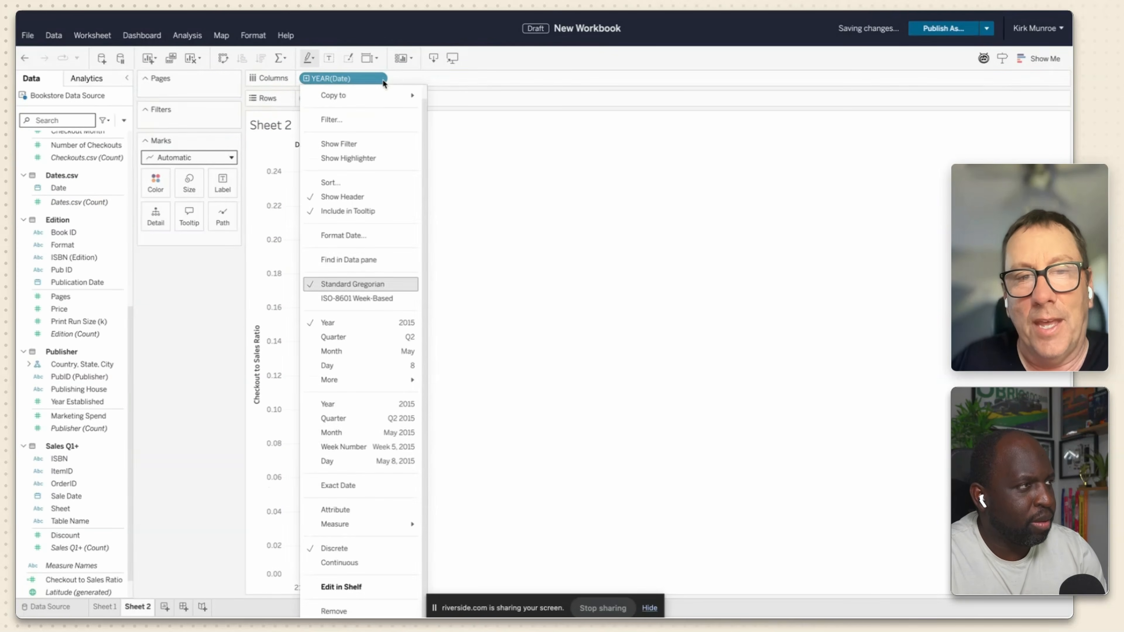
{"action": "left_click", "coordinate": [354, 433]}
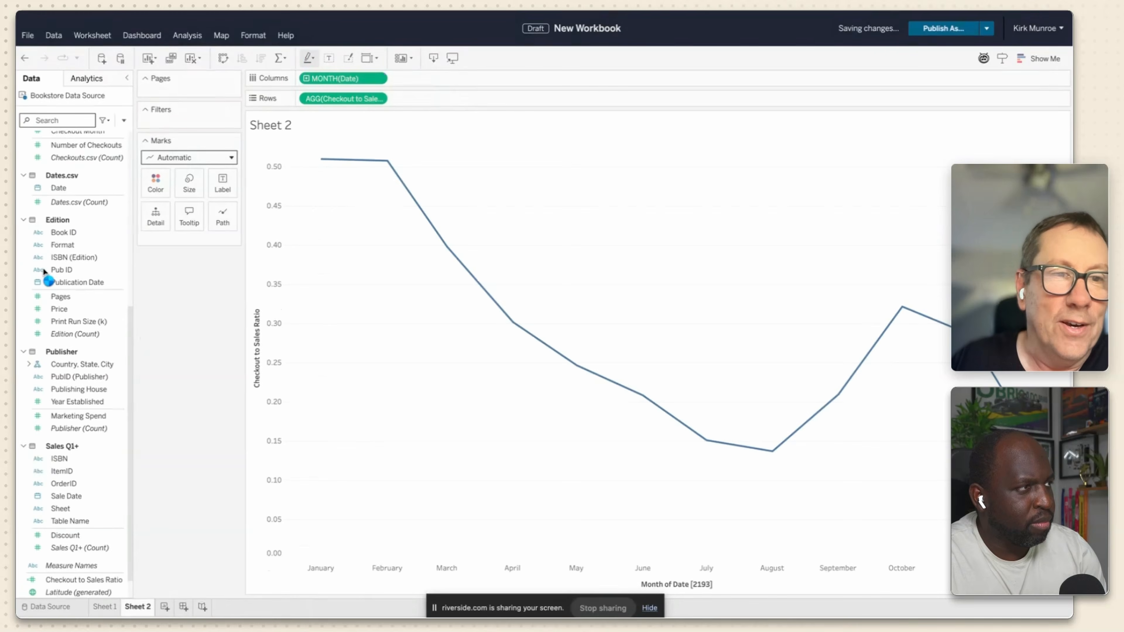
Color the ratio lines by the Book table's Genre field, finding it with the search "gen".
{"action": "left_click", "coordinate": [101, 160]}
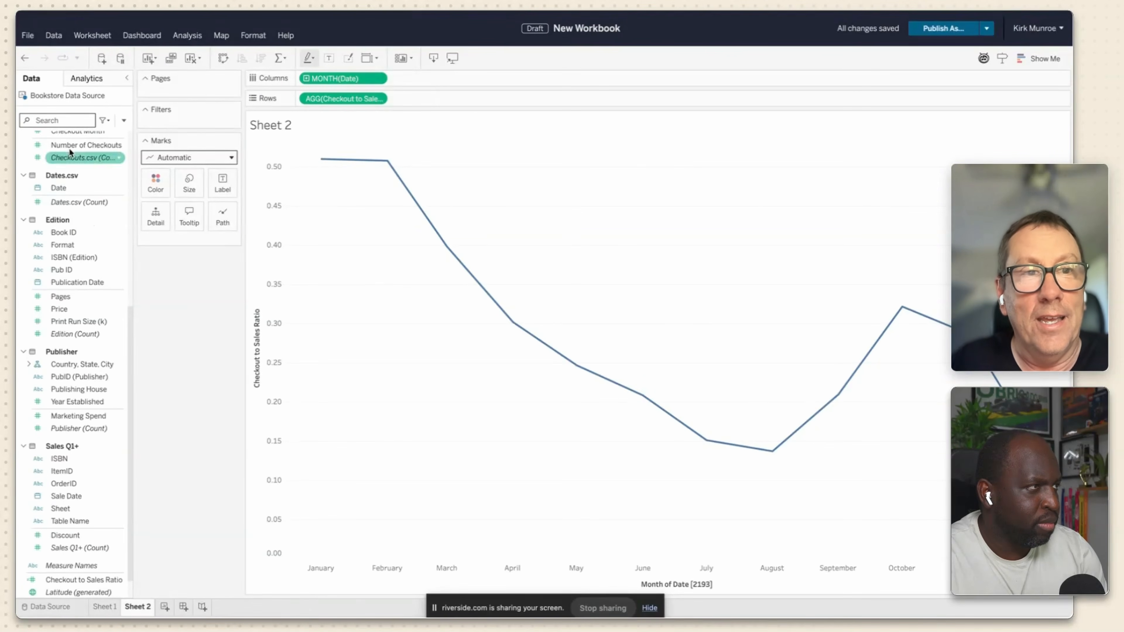
{"action": "left_click", "coordinate": [64, 123]}
{"action": "type", "text": "gen"}
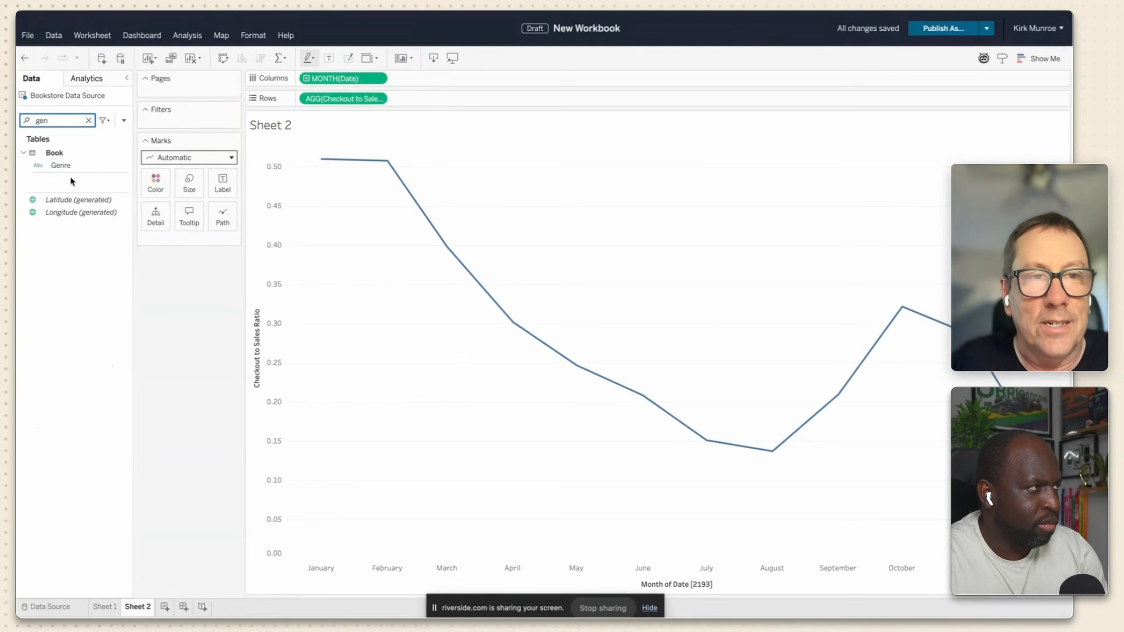
{"action": "left_click_drag", "start_coordinate": [62, 171], "coordinate": [160, 191]}
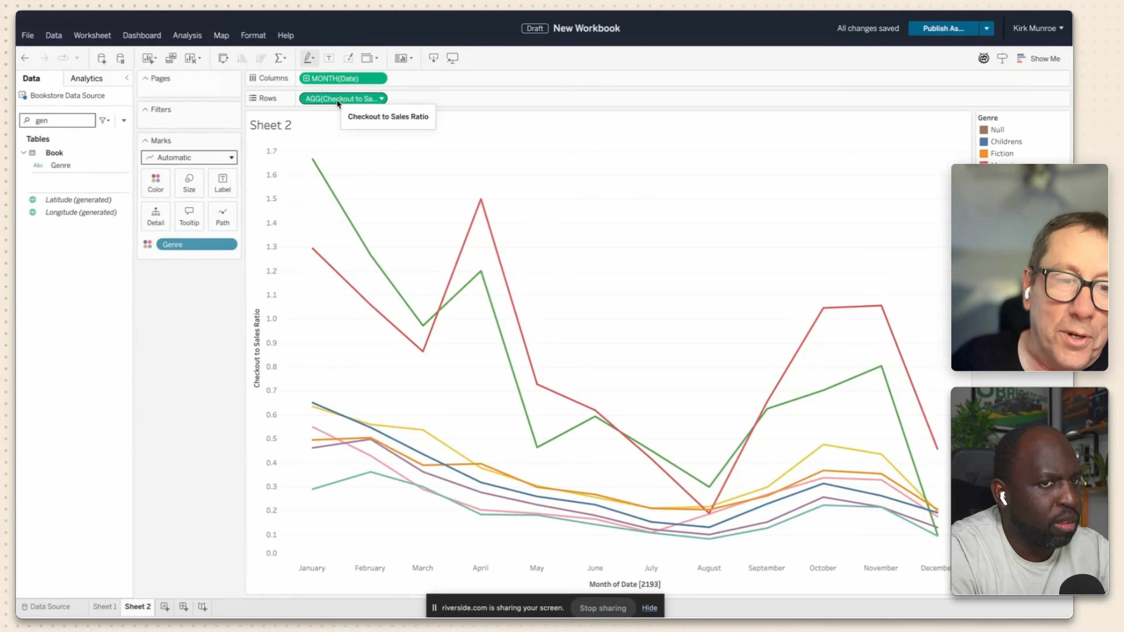
Examine the combined data source relationships and Sheet 2's data model, trying the option that hides unused tables.
{"action": "left_click", "coordinate": [59, 606]}
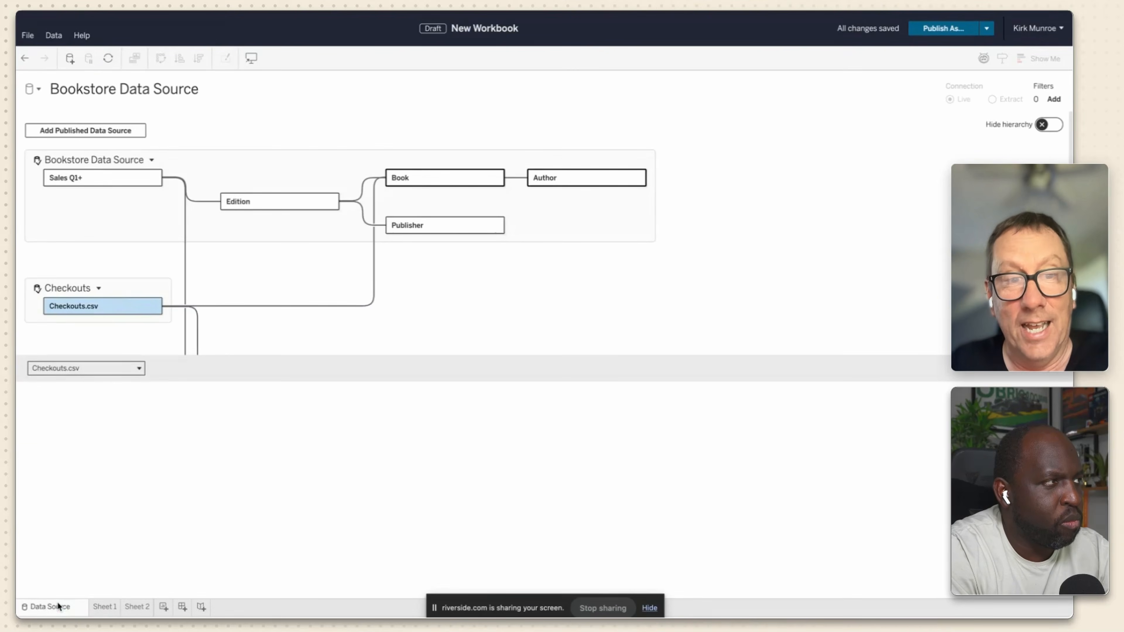
{"action": "left_click", "coordinate": [135, 606]}
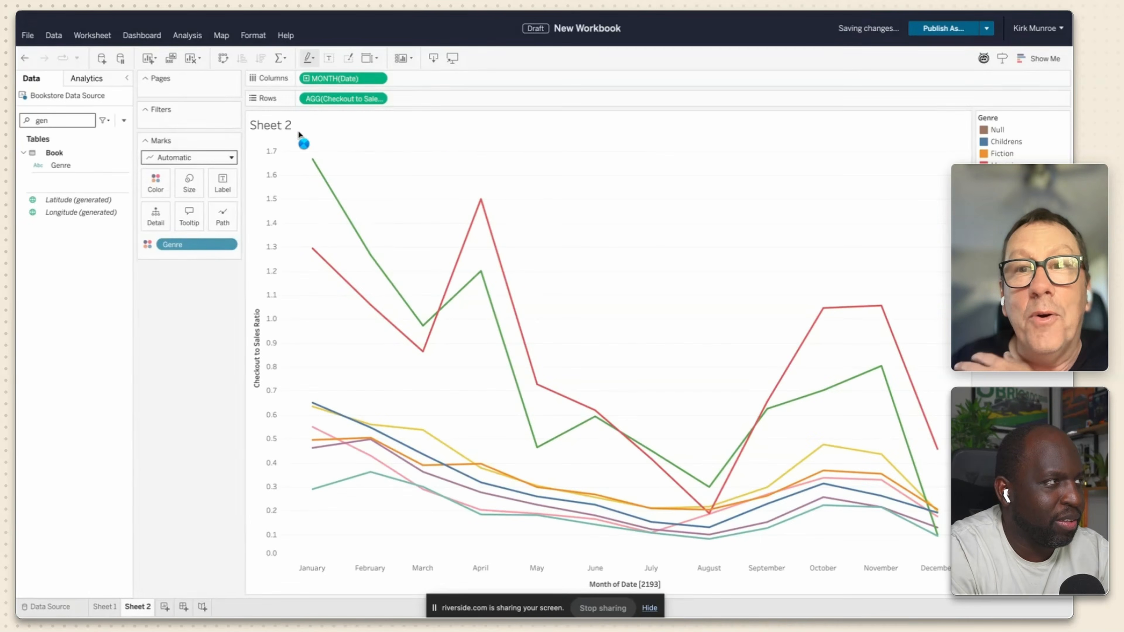
{"action": "left_click", "coordinate": [111, 35]}
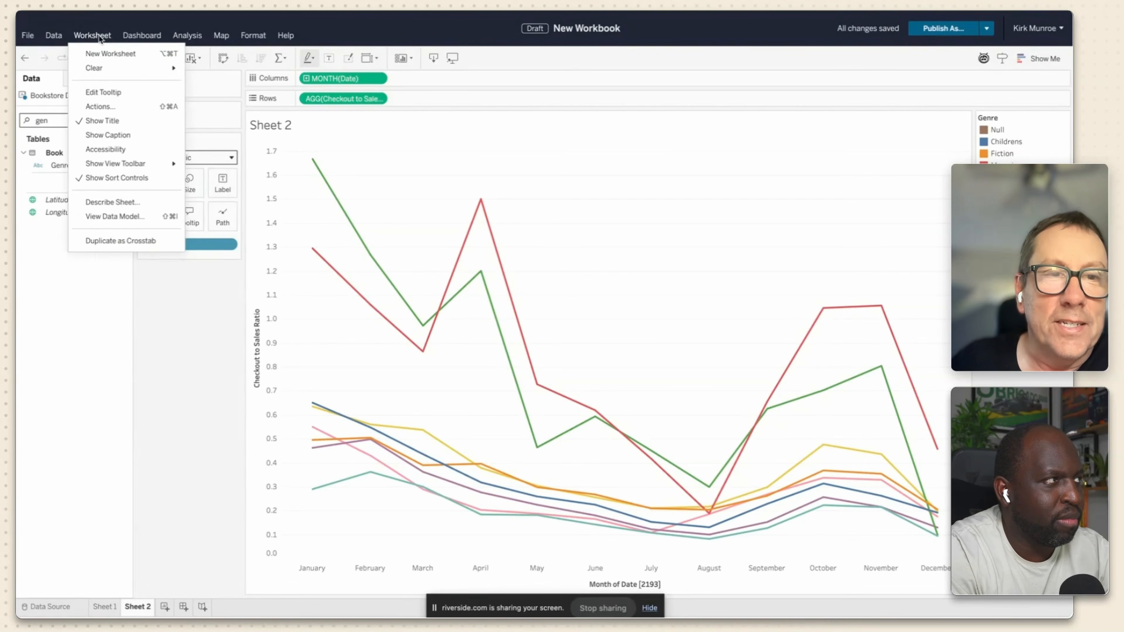
{"action": "left_click", "coordinate": [120, 216]}
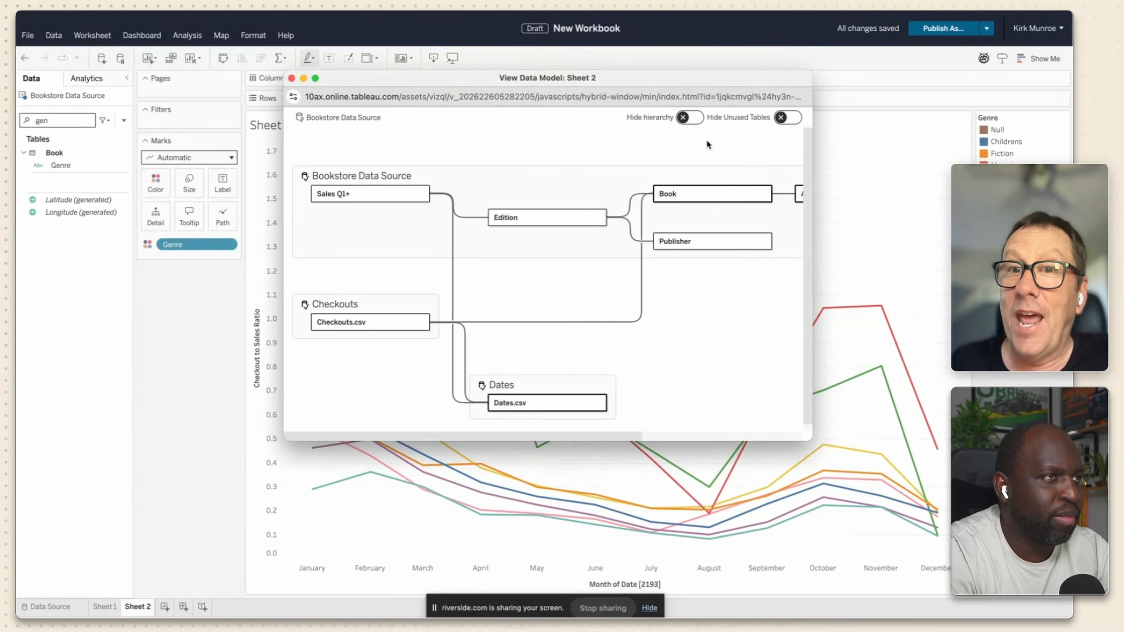
{"action": "left_click", "coordinate": [789, 118]}
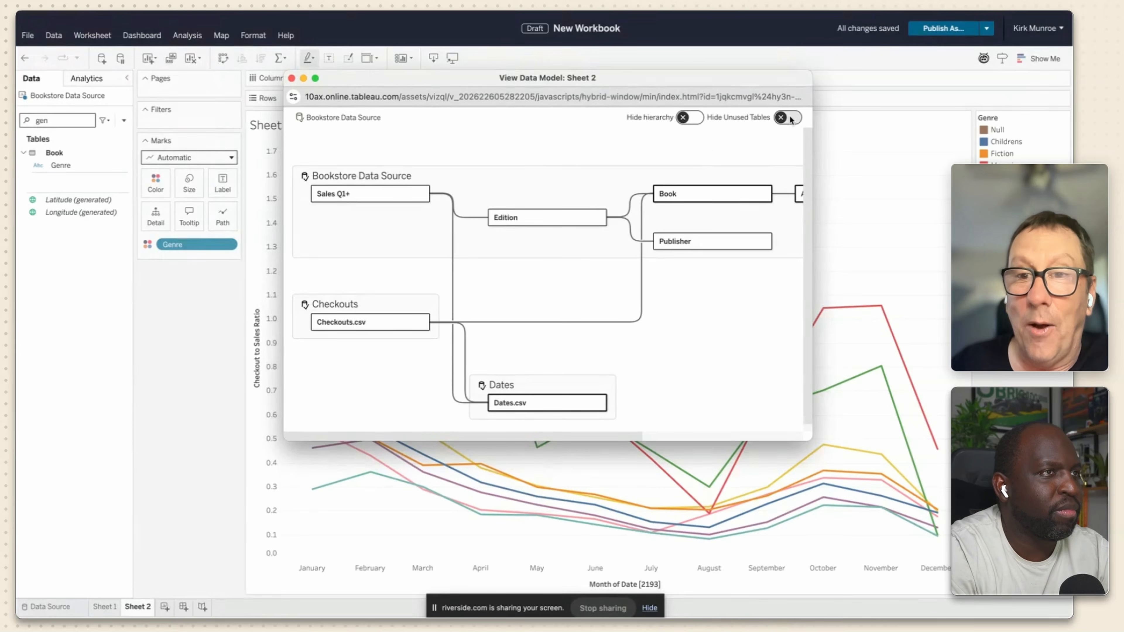
{"action": "left_click", "coordinate": [783, 122]}
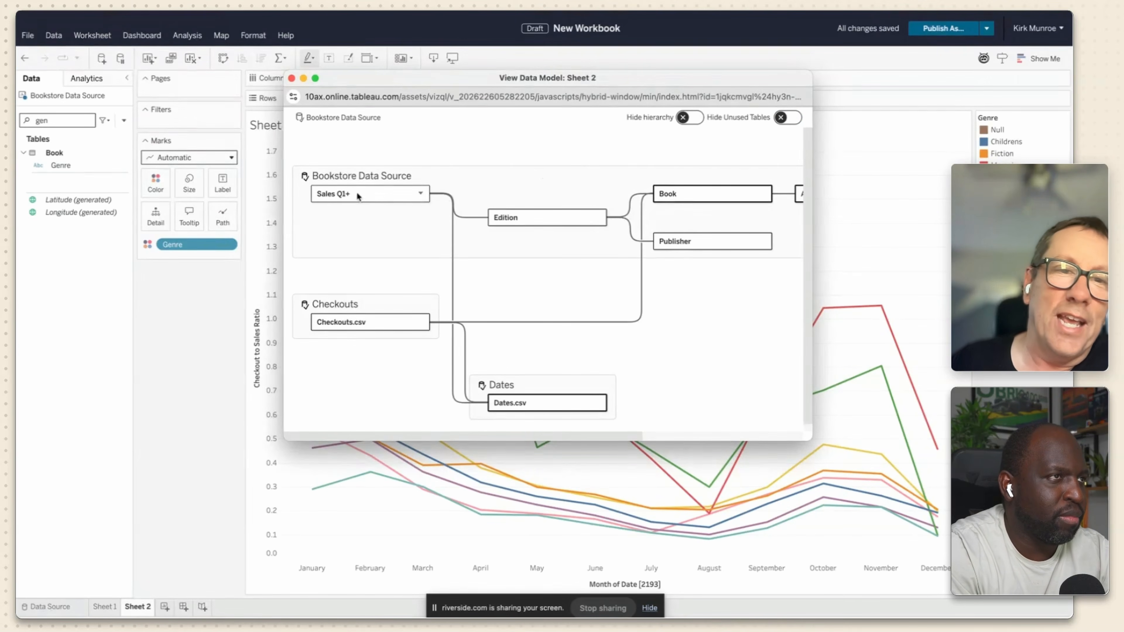
Compare Sheet 2's data model with the hierarchy hidden and shown, and close the data model window.
{"action": "left_click", "coordinate": [697, 119]}
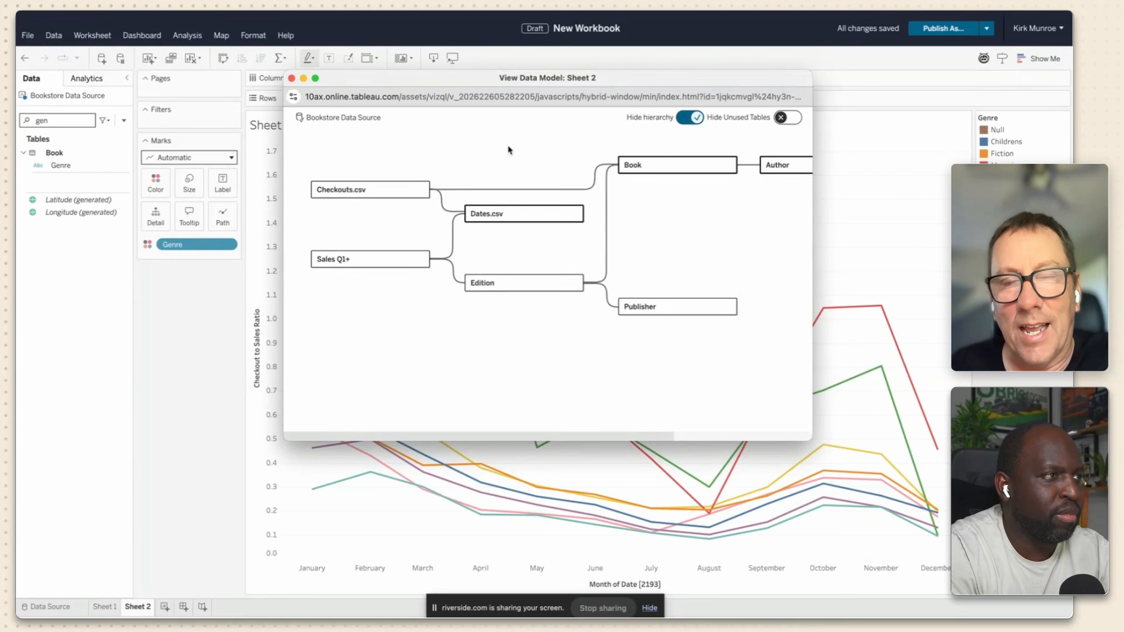
{"action": "left_click", "coordinate": [684, 118]}
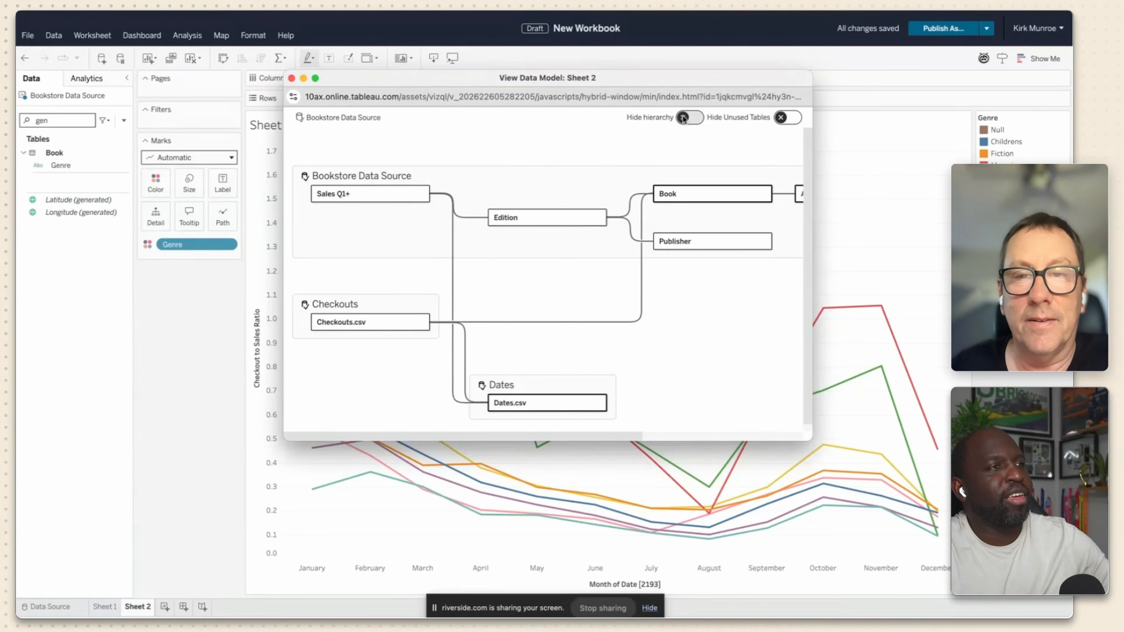
{"action": "left_click_drag", "start_coordinate": [530, 79], "coordinate": [663, 89]}
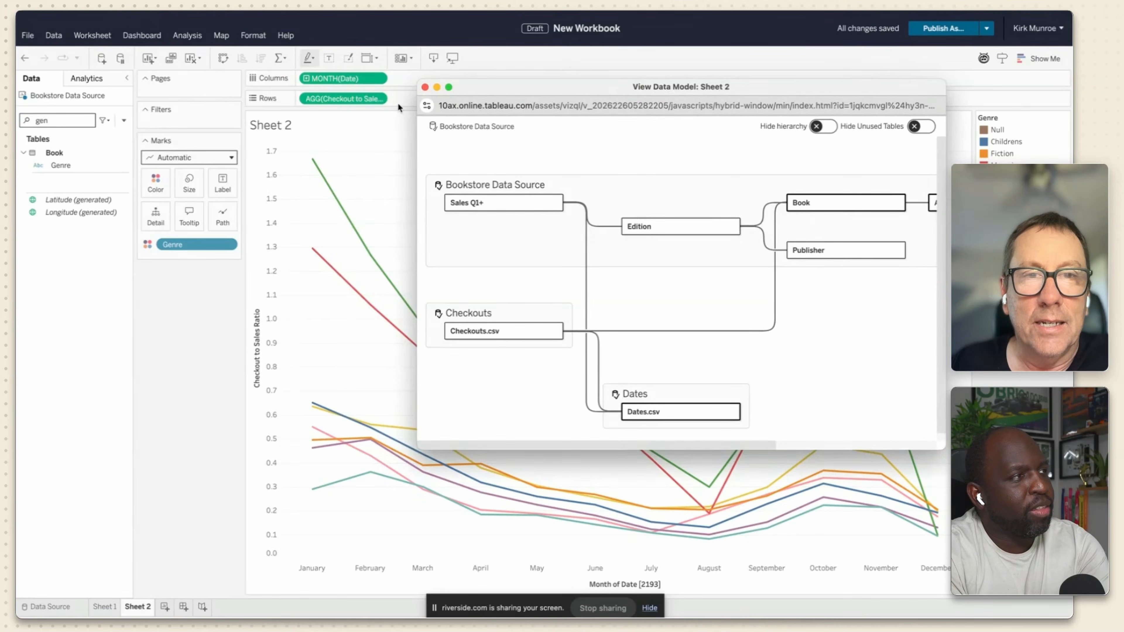
{"action": "left_click", "coordinate": [425, 88]}
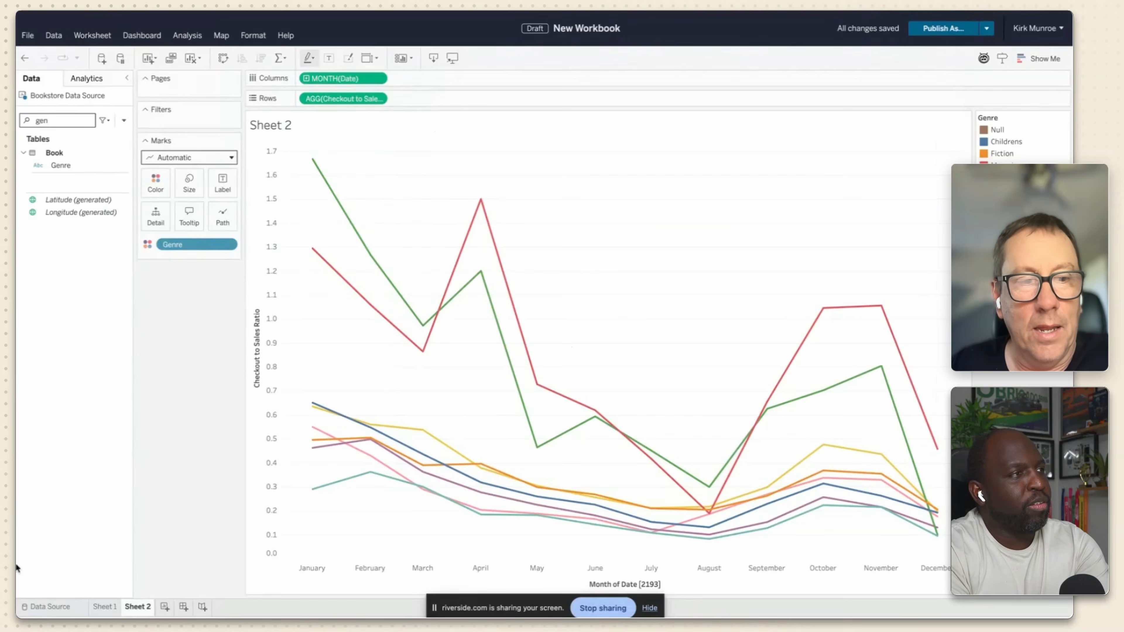
Examine the data source's full relationship diagram with more canvas space, both with and without the data source hierarchy.
{"action": "left_click", "coordinate": [62, 610]}
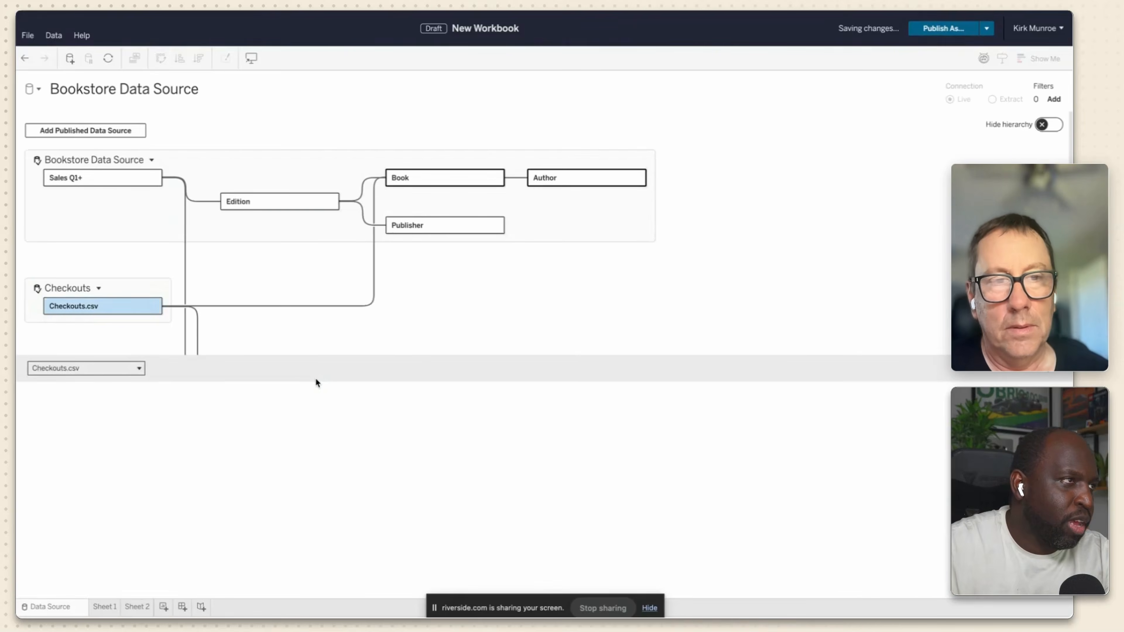
{"action": "left_click_drag", "start_coordinate": [416, 359], "coordinate": [419, 467]}
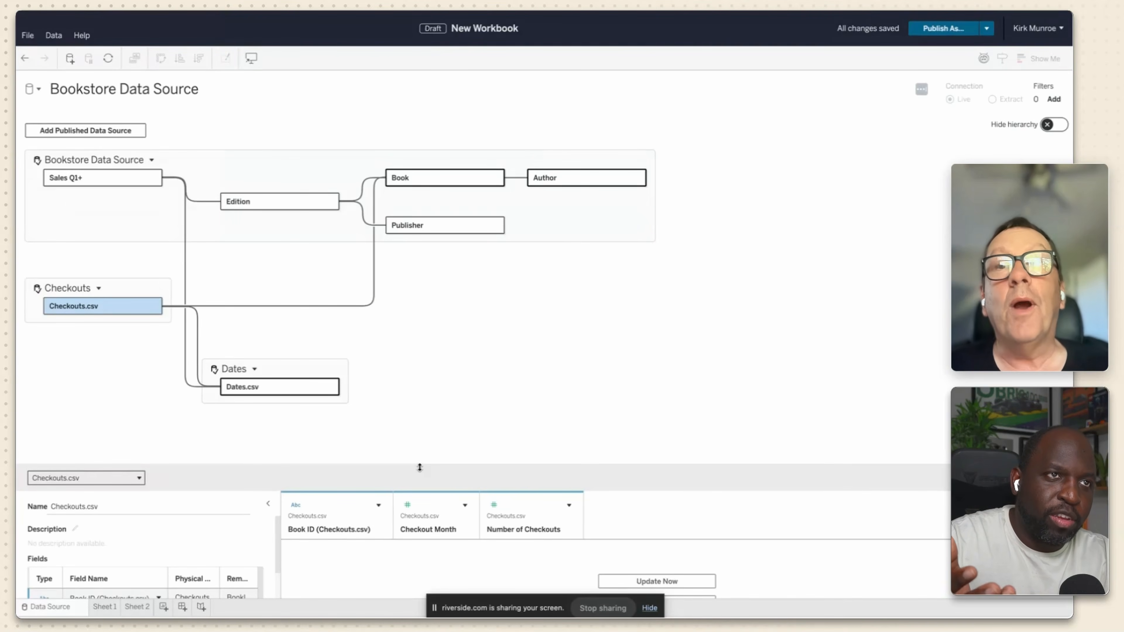
{"action": "left_click", "coordinate": [1055, 126]}
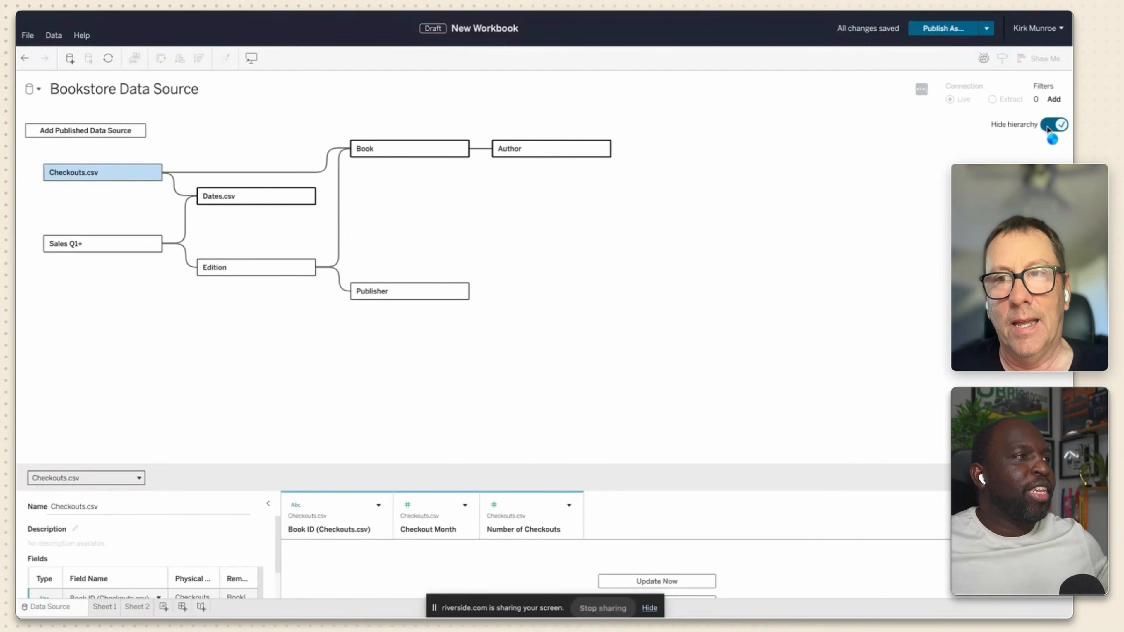
{"action": "left_click", "coordinate": [1049, 129]}
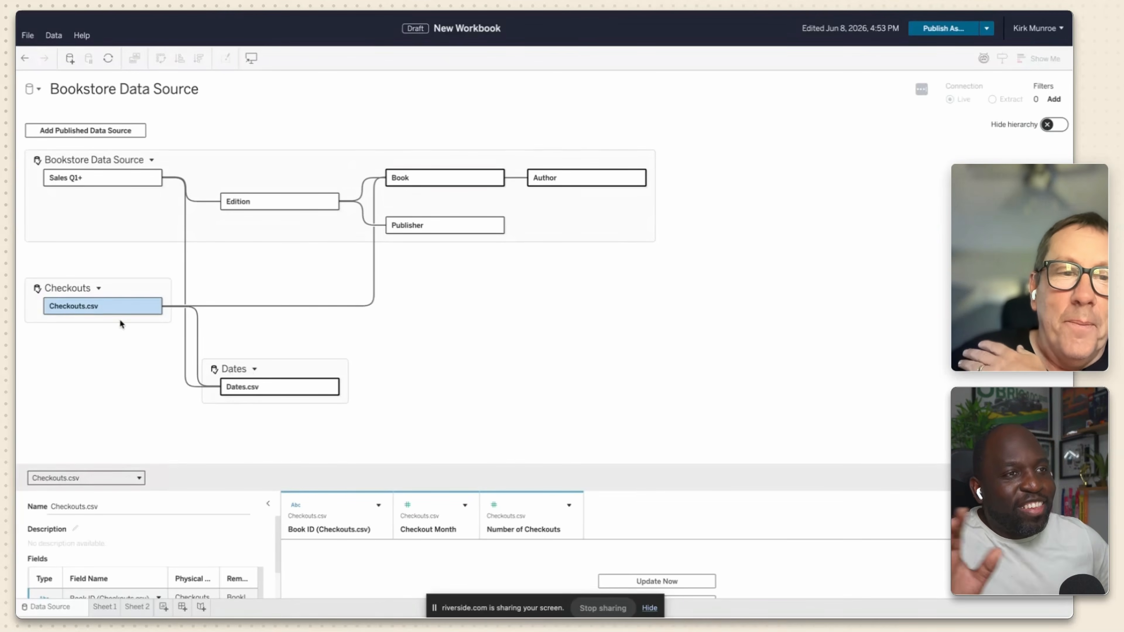
Try to relate Checkouts.csv to the Publisher table, and undo that relationship.
{"action": "mouse_move", "coordinate": [167, 306]}
{"action": "left_mouse_down"}
{"action": "mouse_move", "coordinate": [439, 196]}
{"action": "mouse_move", "coordinate": [520, 194]}
{"action": "mouse_move", "coordinate": [527, 181]}
{"action": "mouse_move", "coordinate": [314, 496]}
{"action": "mouse_move", "coordinate": [394, 271]}
{"action": "mouse_move", "coordinate": [394, 228]}
{"action": "left_mouse_up"}
{"action": "mouse_move", "coordinate": [372, 310]}
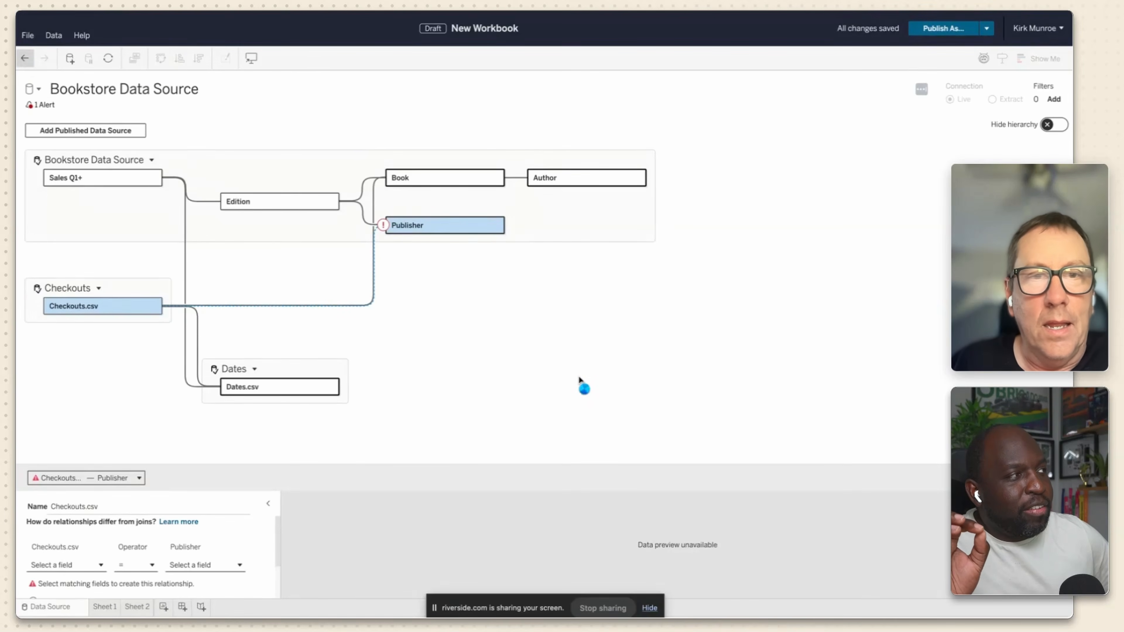
{"action": "key", "text": "ctrl+z"}
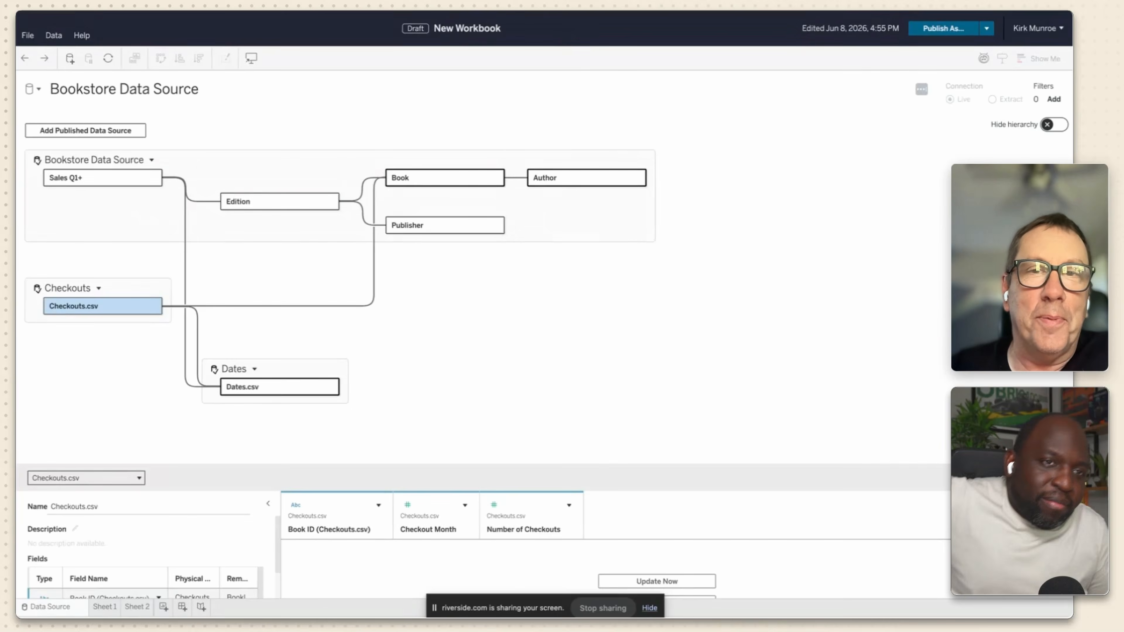
Examine the Book Security spreadsheet, the published Book Security data source's connection authentication in the Bookshop project, and the Book Targets spreadsheet.
{"action": "left_click", "coordinate": [531, 10]}
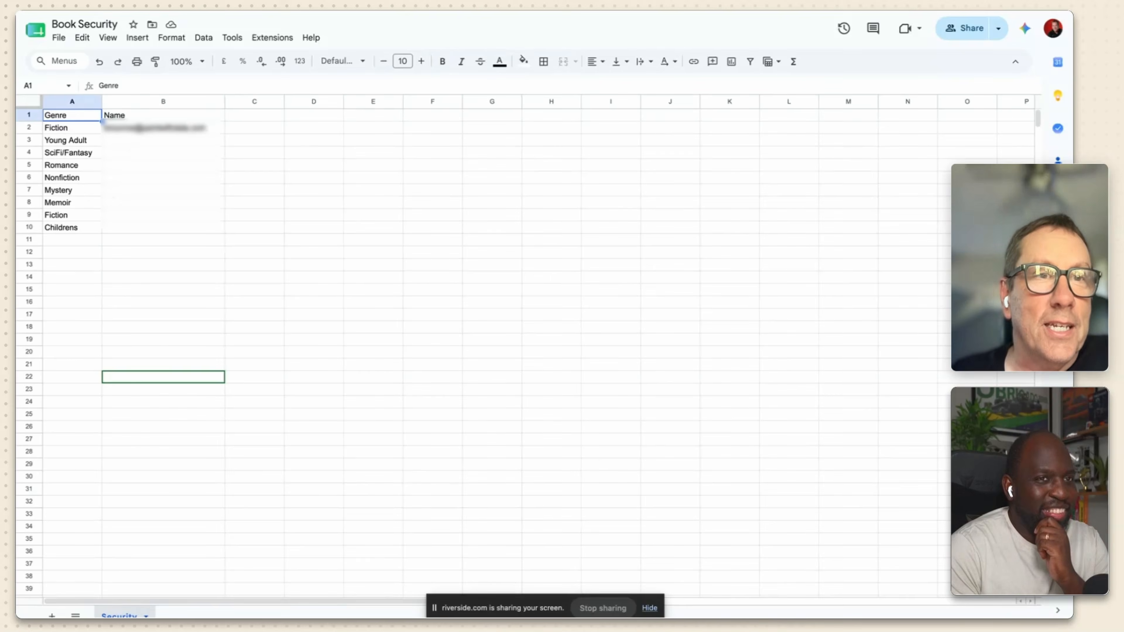
{"action": "key", "text": "ctrl+Tab"}
{"action": "left_click", "coordinate": [228, 28]}
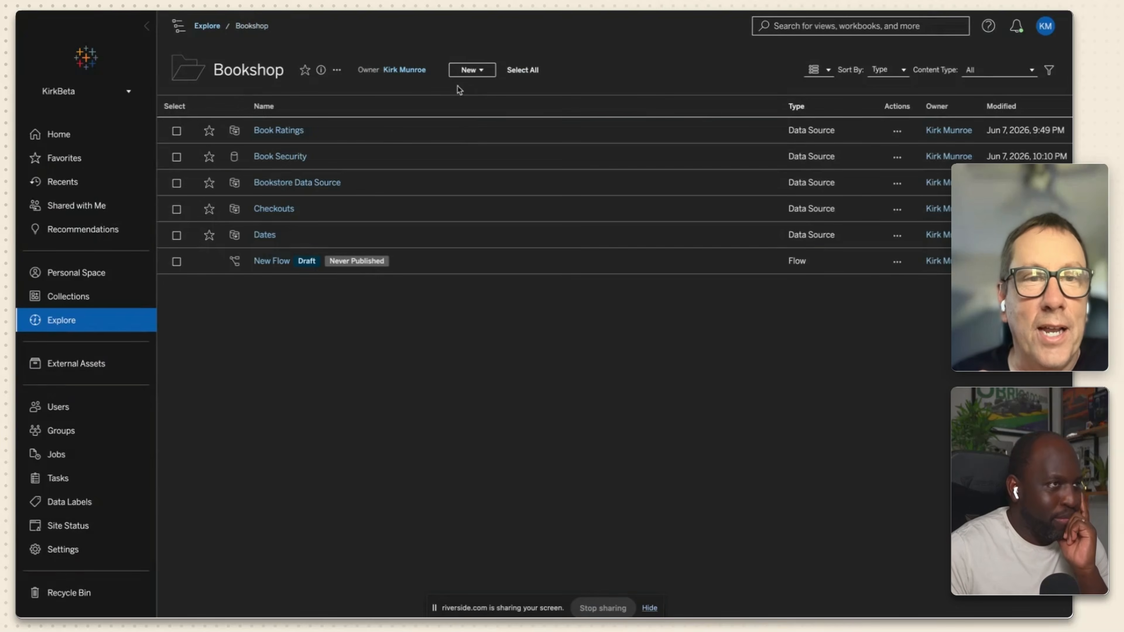
{"action": "left_click", "coordinate": [281, 157]}
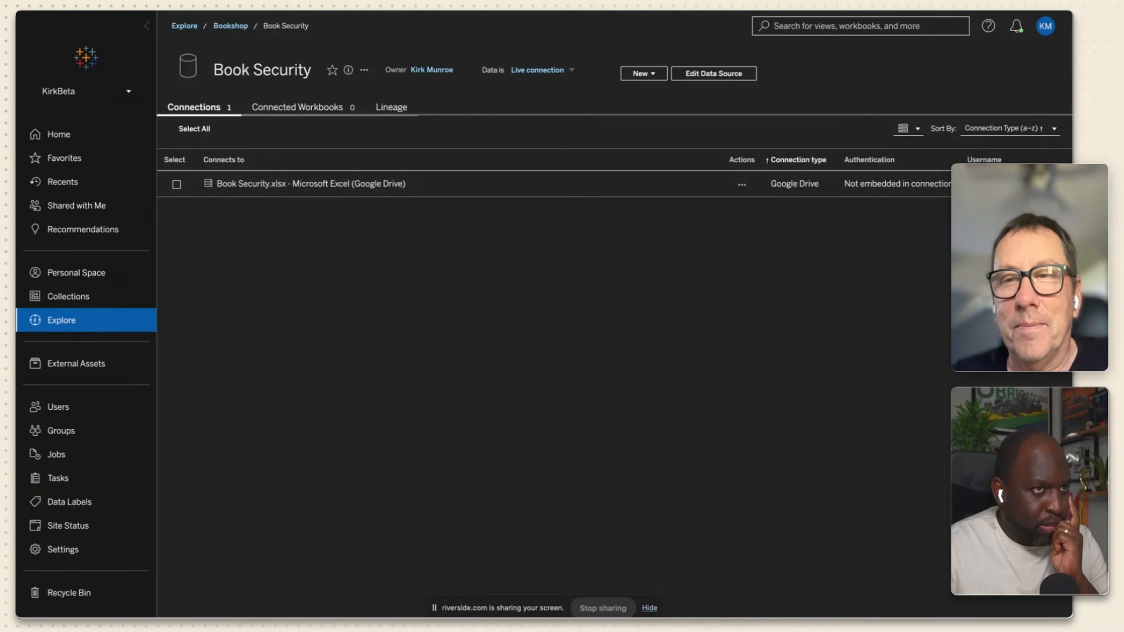
{"action": "left_click_drag", "start_coordinate": [951, 185], "coordinate": [843, 186]}
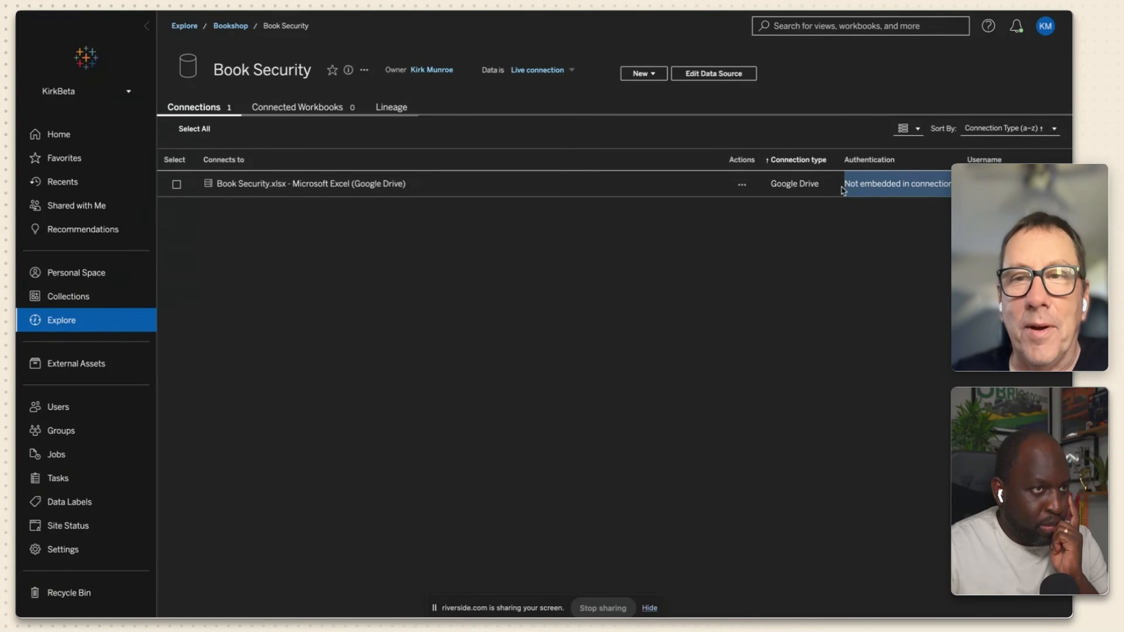
{"action": "left_click", "coordinate": [855, 193]}
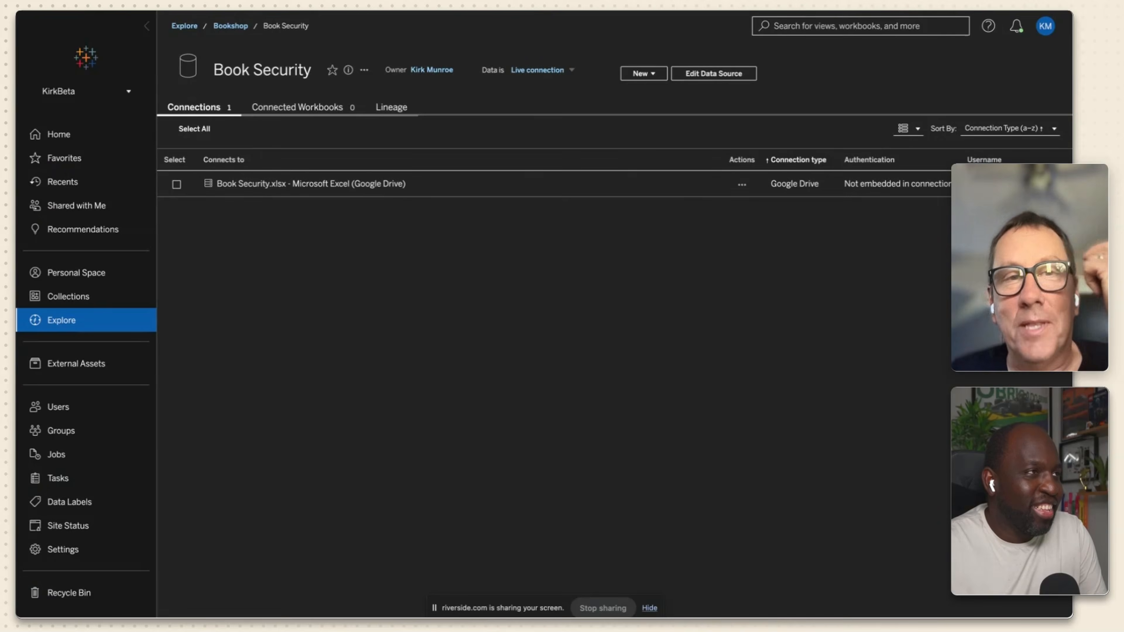
{"action": "key", "text": "ctrl+Tab"}
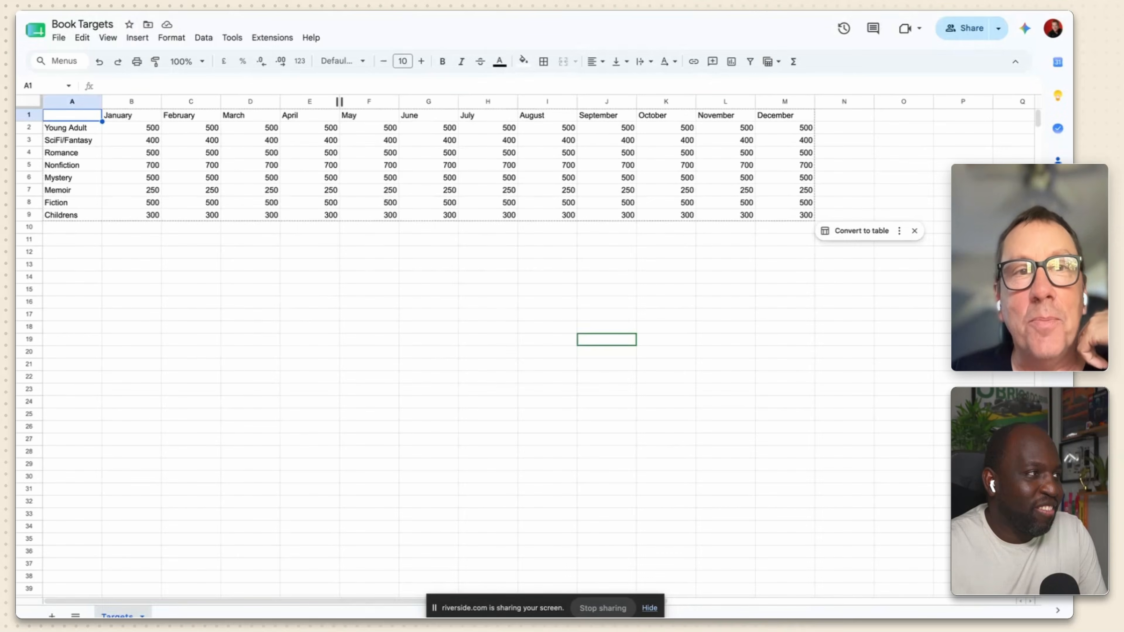
{"action": "key", "text": "ctrl+Tab"}
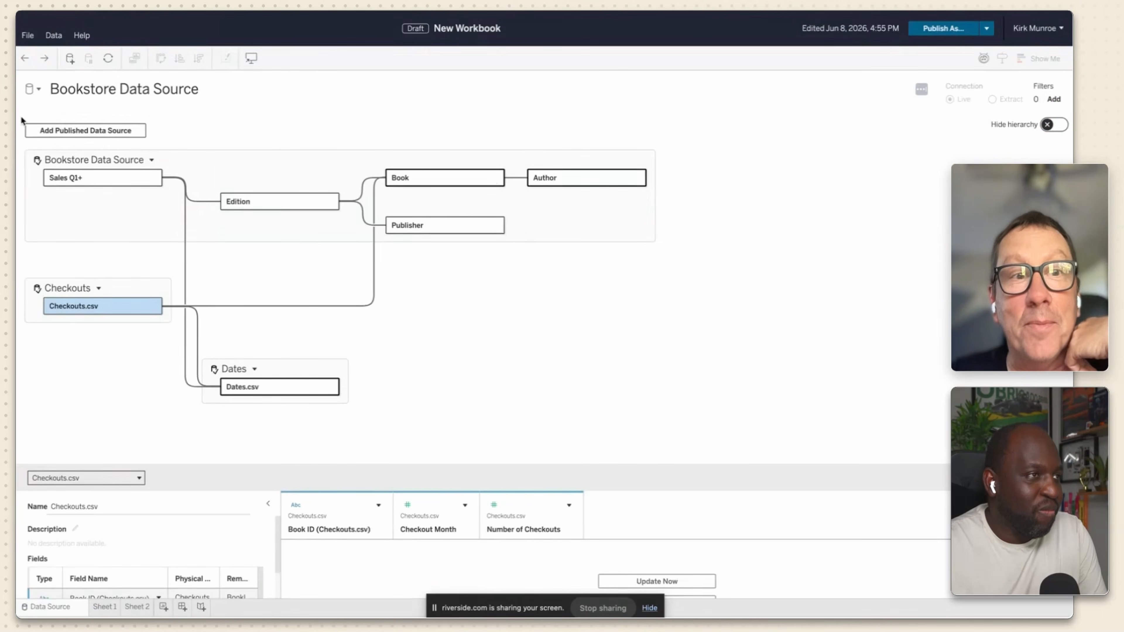
Add the published Book Security data source to the bookstore model, finding it with the search "secur".
{"action": "left_click", "coordinate": [65, 132]}
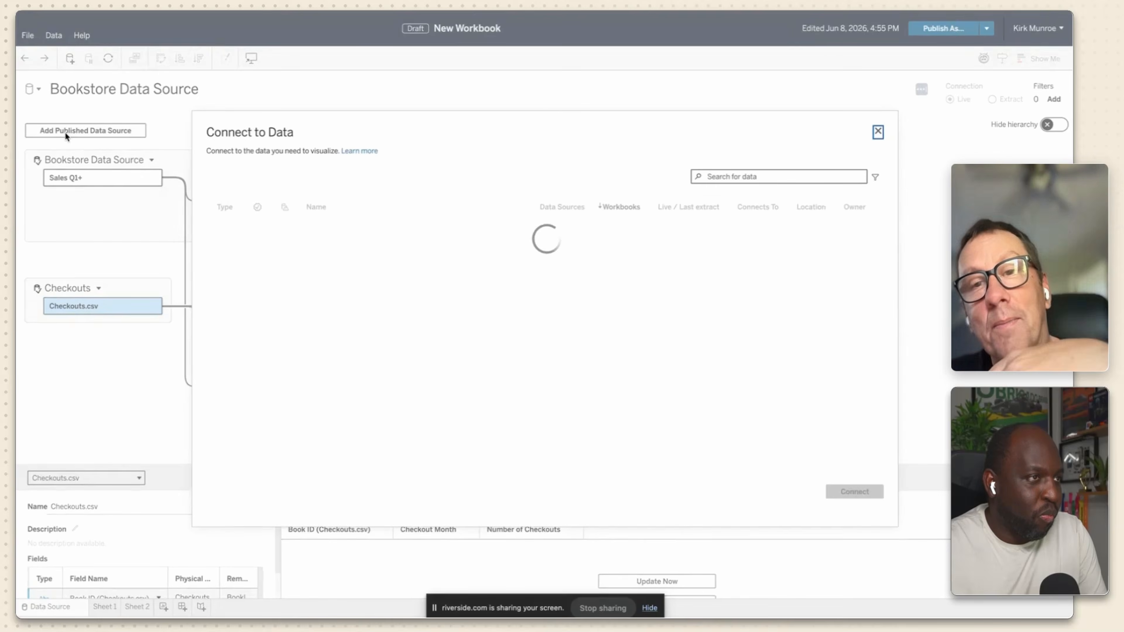
{"action": "left_click", "coordinate": [878, 132]}
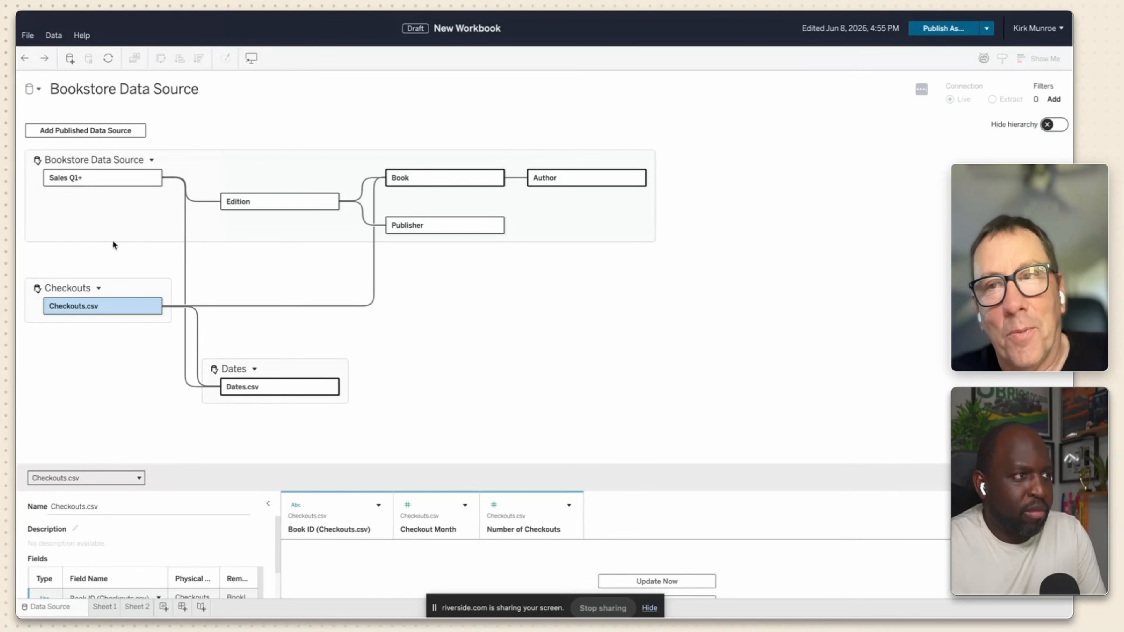
{"action": "left_click", "coordinate": [103, 131]}
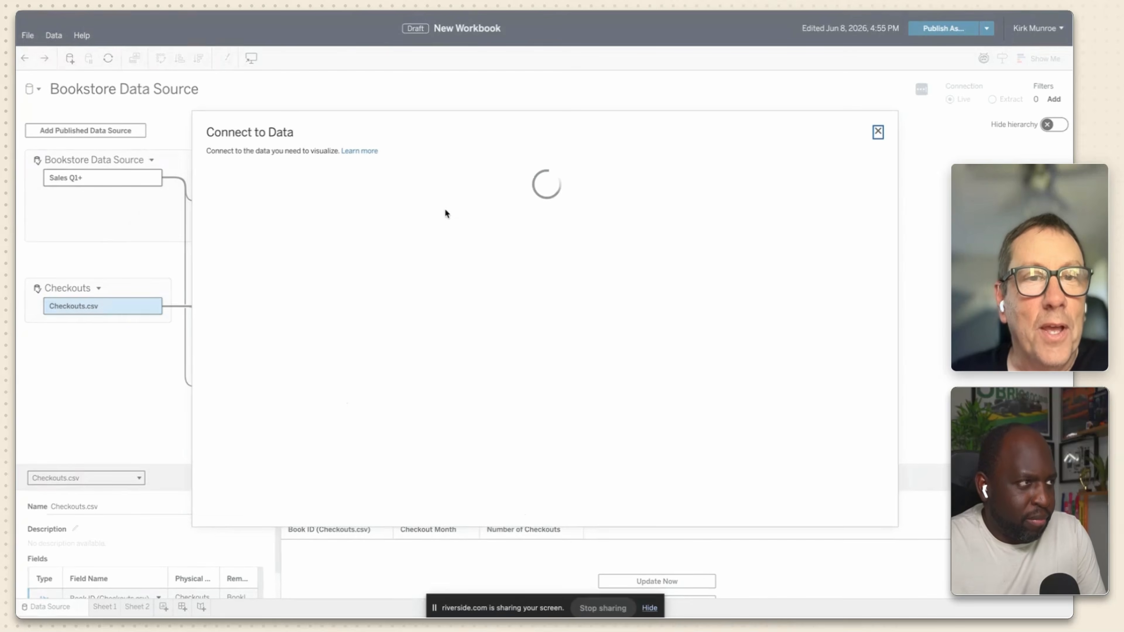
{"action": "left_click", "coordinate": [749, 177]}
{"action": "type", "text": "secur"}
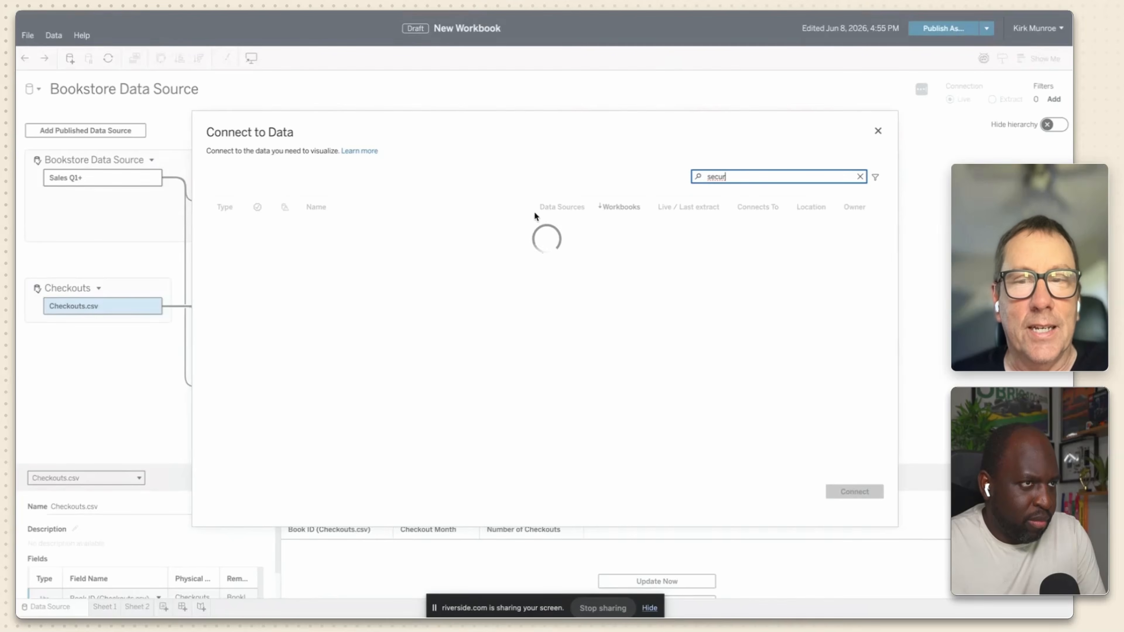
{"action": "left_click", "coordinate": [280, 236]}
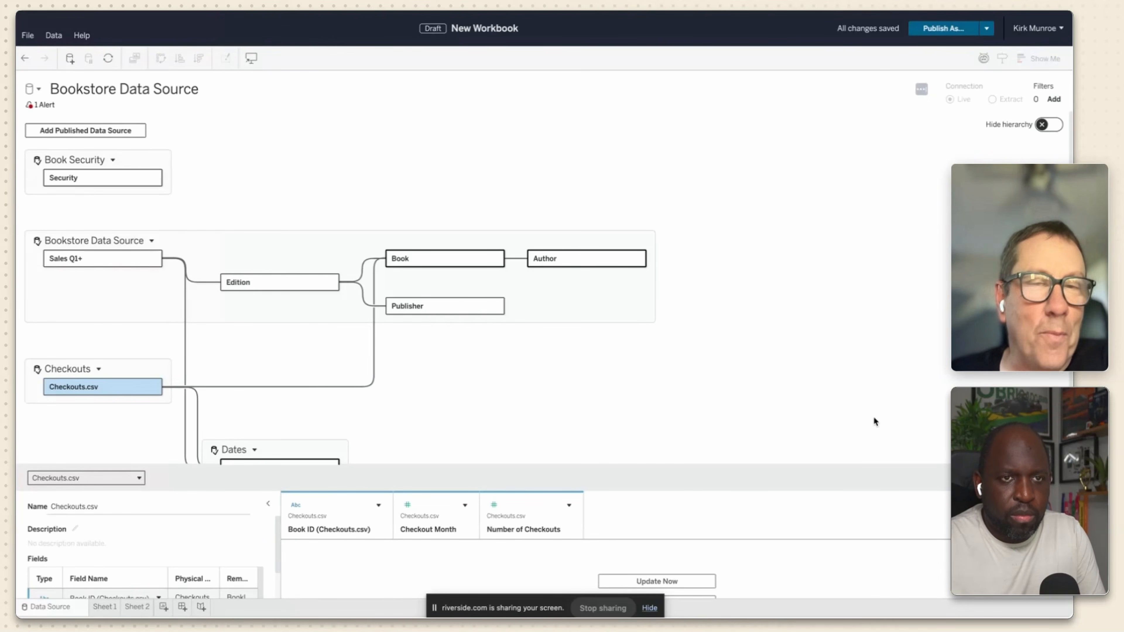
Relate the Book table to the Security table on Genre = Genre (Security), and check Sheet 1's chart.
{"action": "mouse_move", "coordinate": [645, 257]}
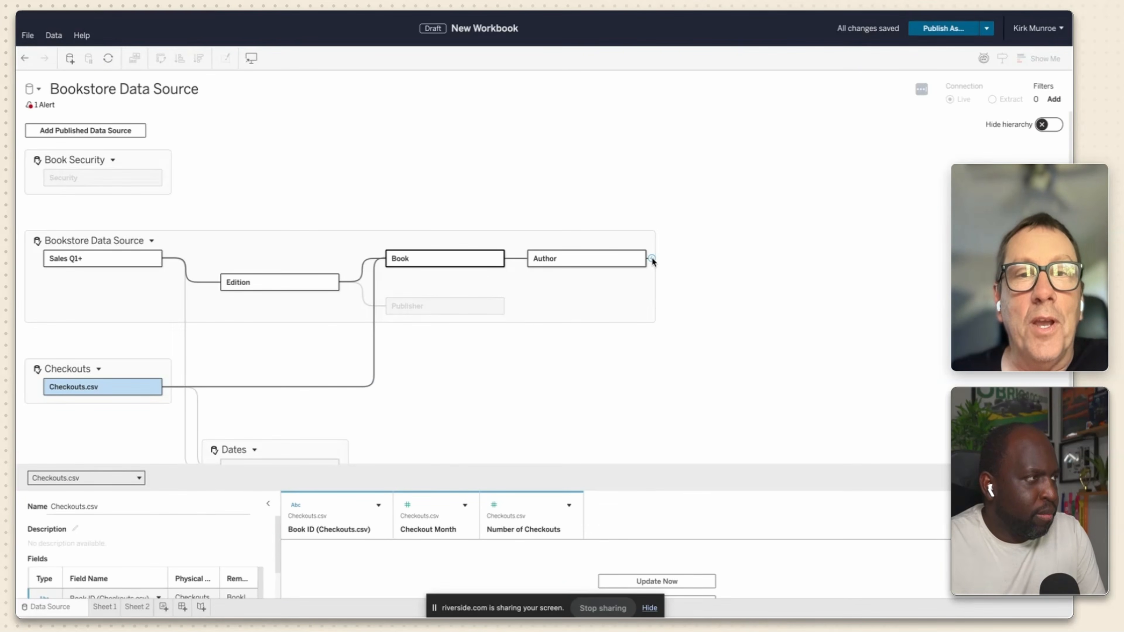
{"action": "left_click_drag", "start_coordinate": [505, 258], "coordinate": [650, 201]}
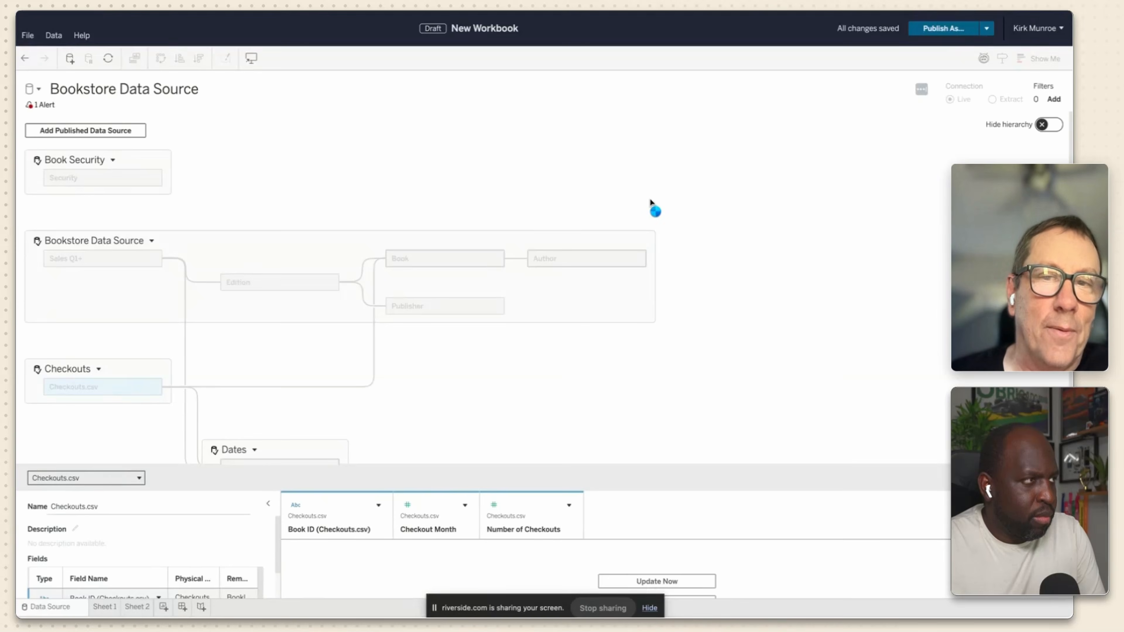
{"action": "left_click_drag", "start_coordinate": [650, 200], "coordinate": [649, 199]}
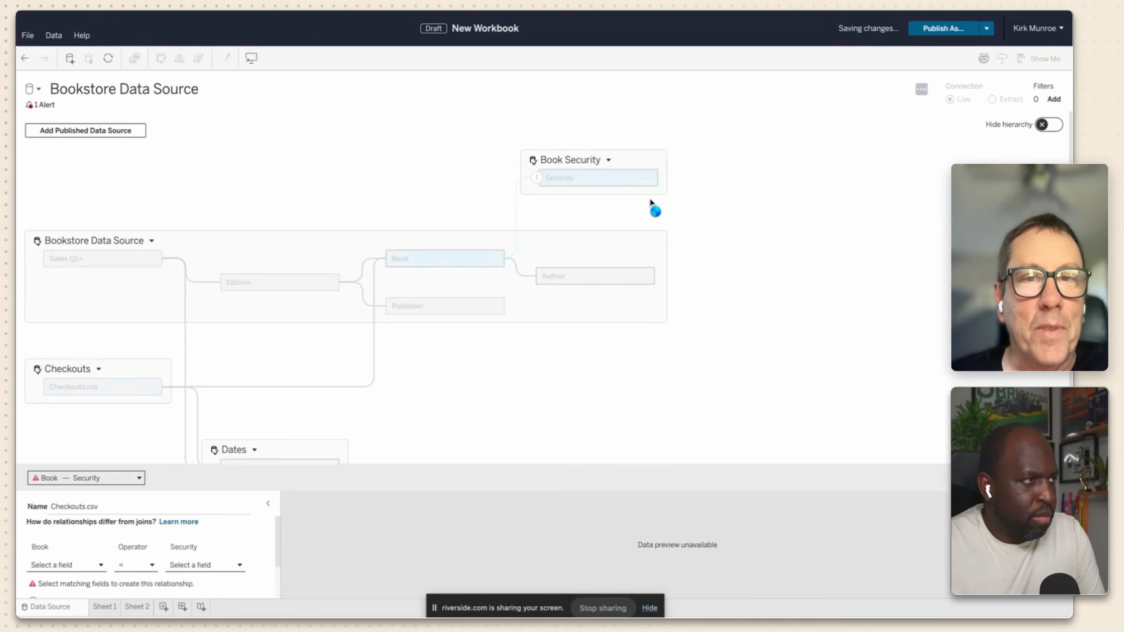
{"action": "left_click", "coordinate": [93, 566]}
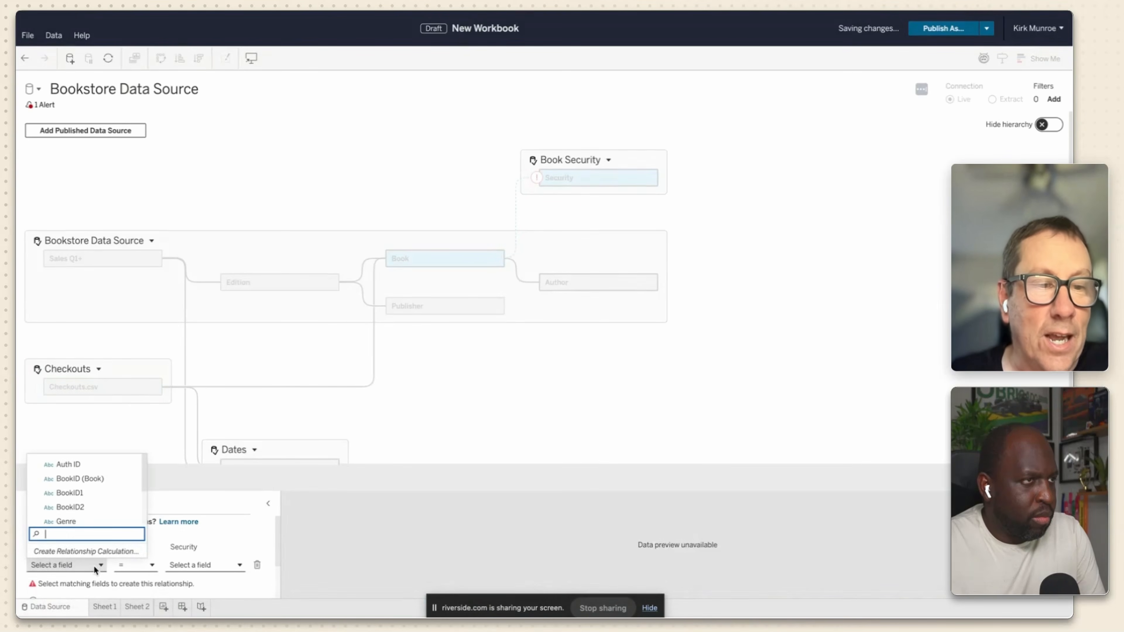
{"action": "left_click", "coordinate": [224, 566]}
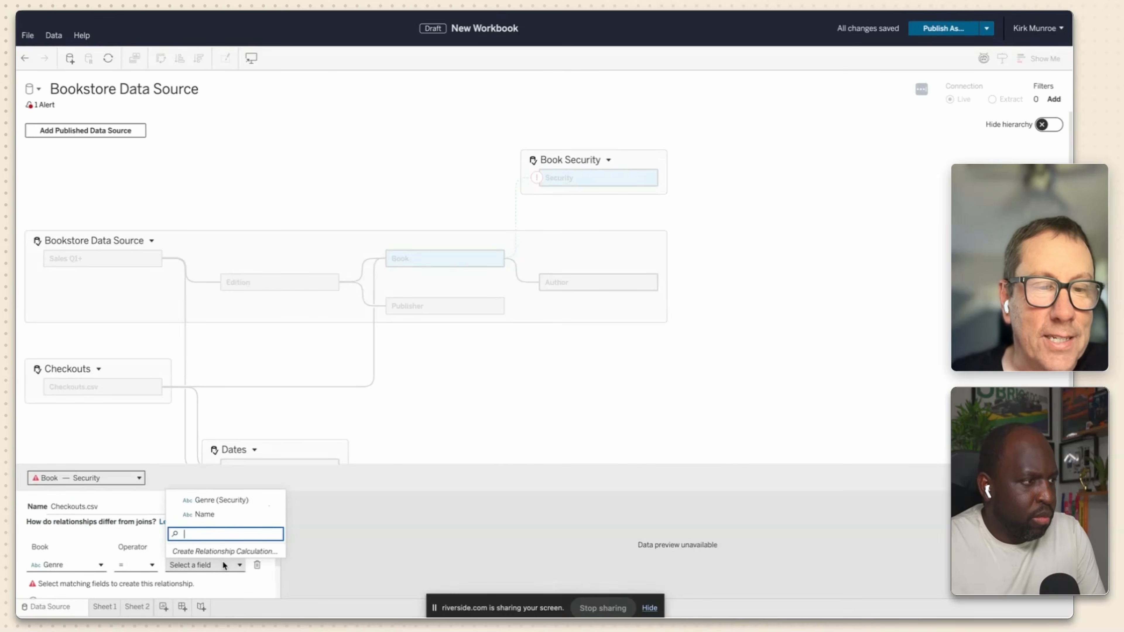
{"action": "left_click", "coordinate": [221, 502]}
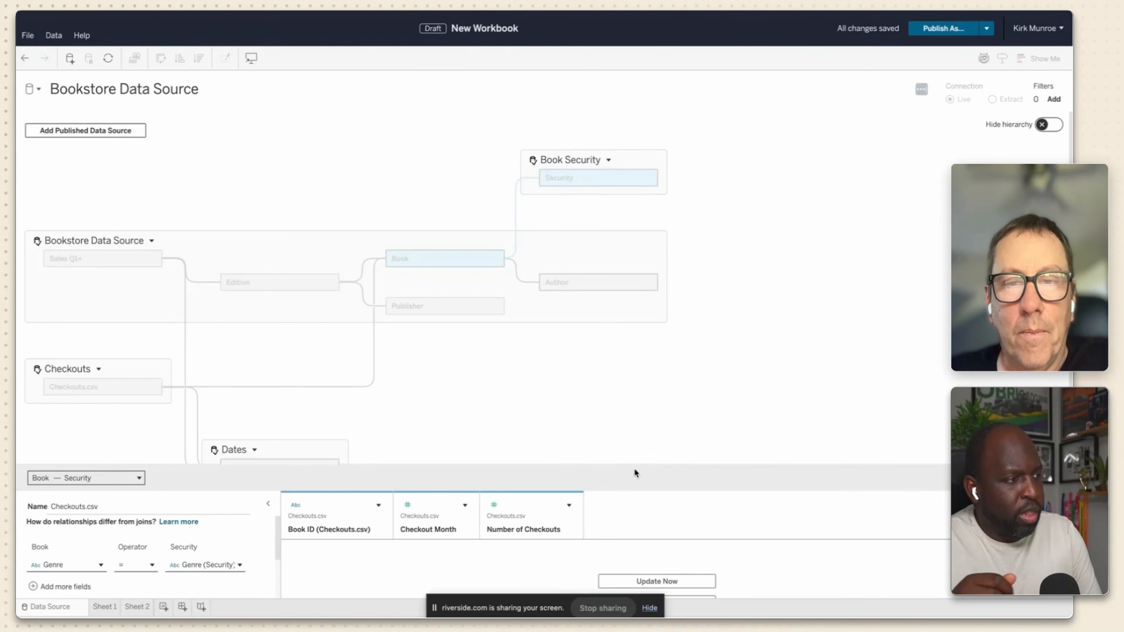
{"action": "left_click_drag", "start_coordinate": [634, 467], "coordinate": [634, 519]}
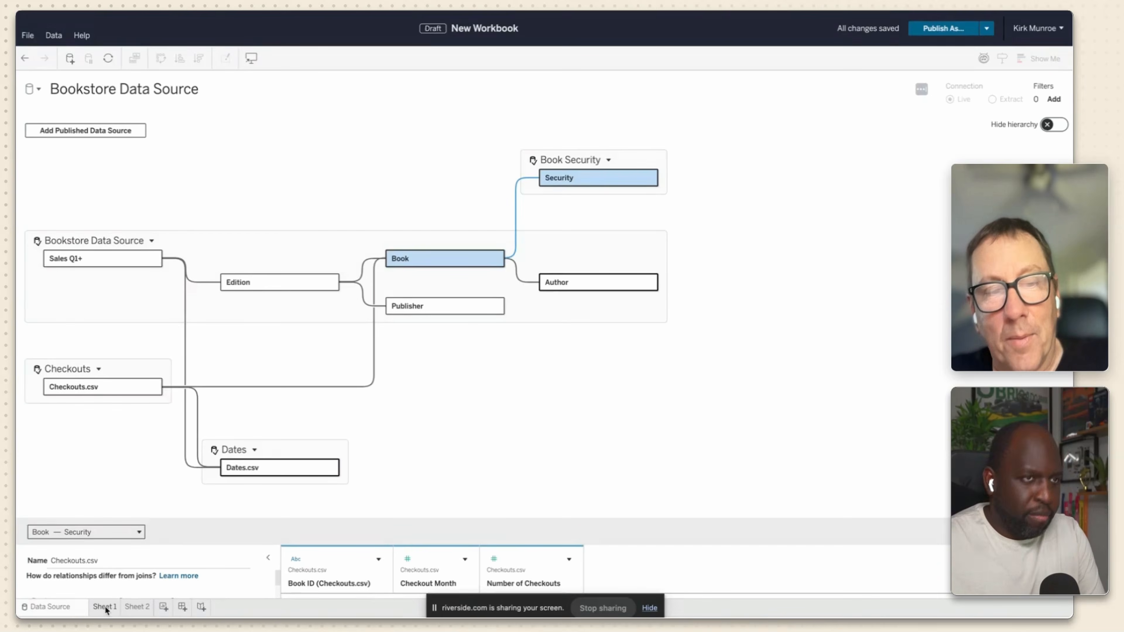
{"action": "left_click", "coordinate": [105, 607]}
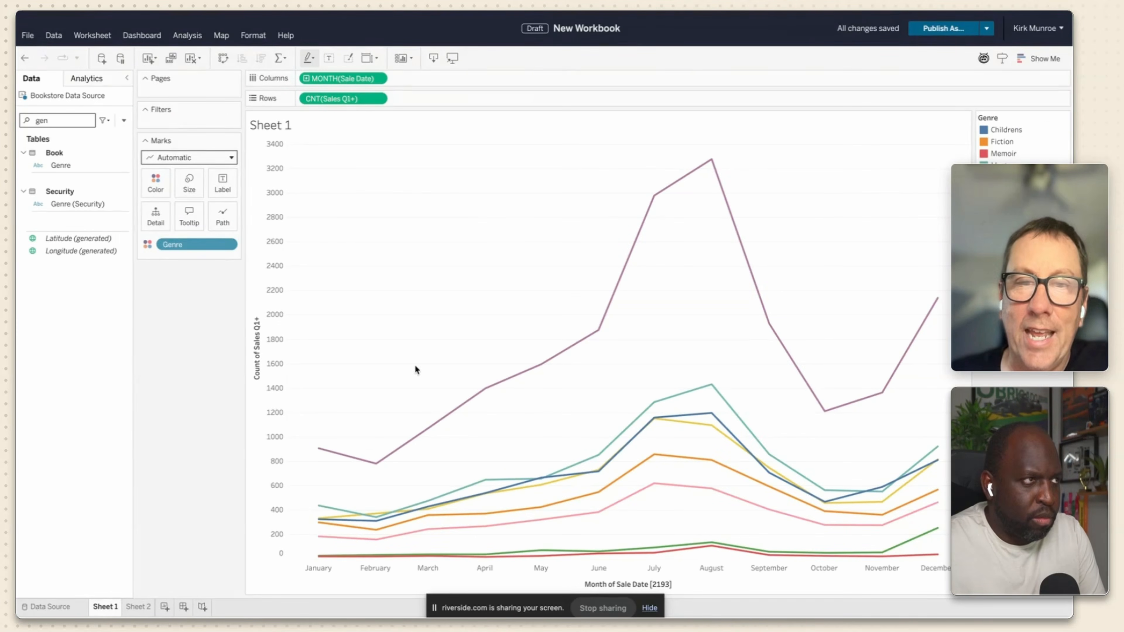
Create a calculated field from the Book table's Staff Comment field in the data source, clear its formula, and name it RLS.
{"action": "left_click", "coordinate": [64, 607]}
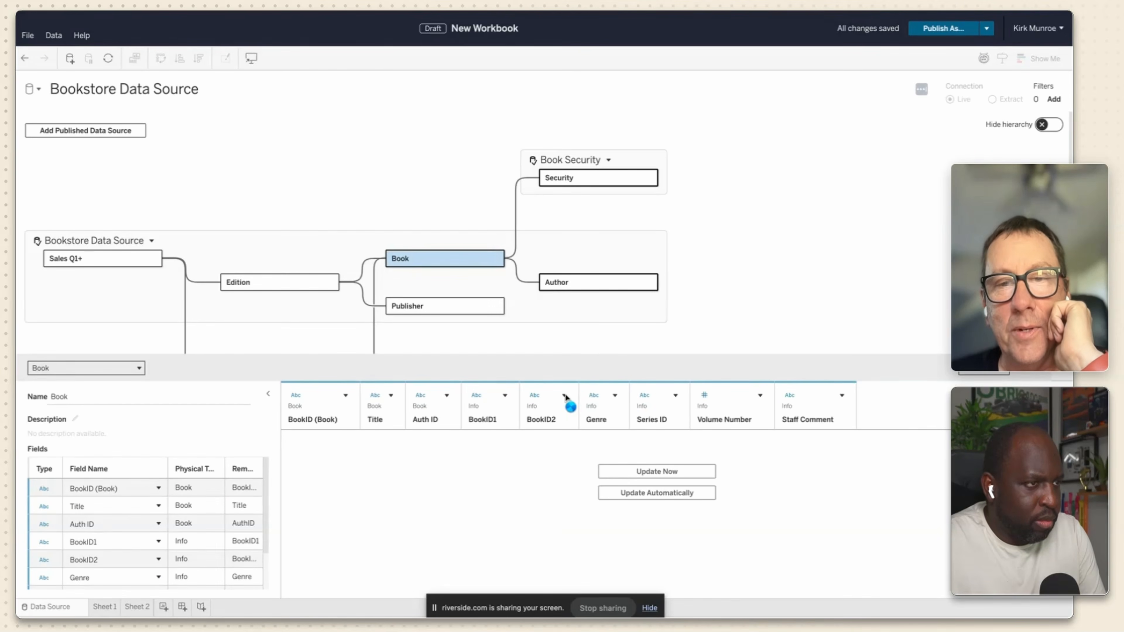
{"action": "left_click", "coordinate": [842, 394]}
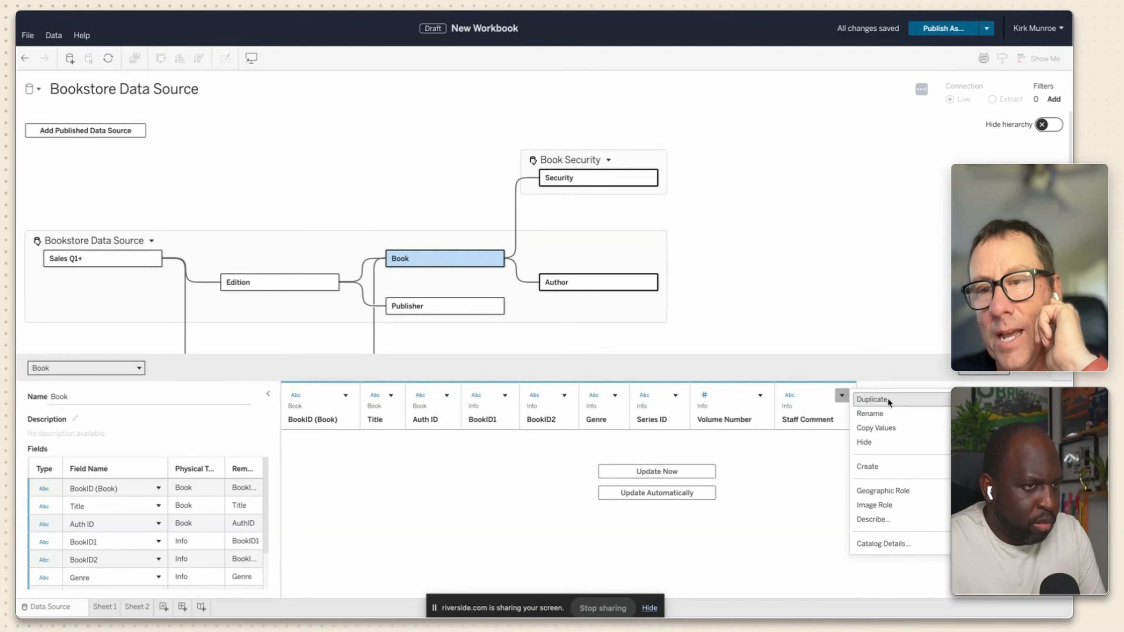
{"action": "left_click", "coordinate": [984, 467]}
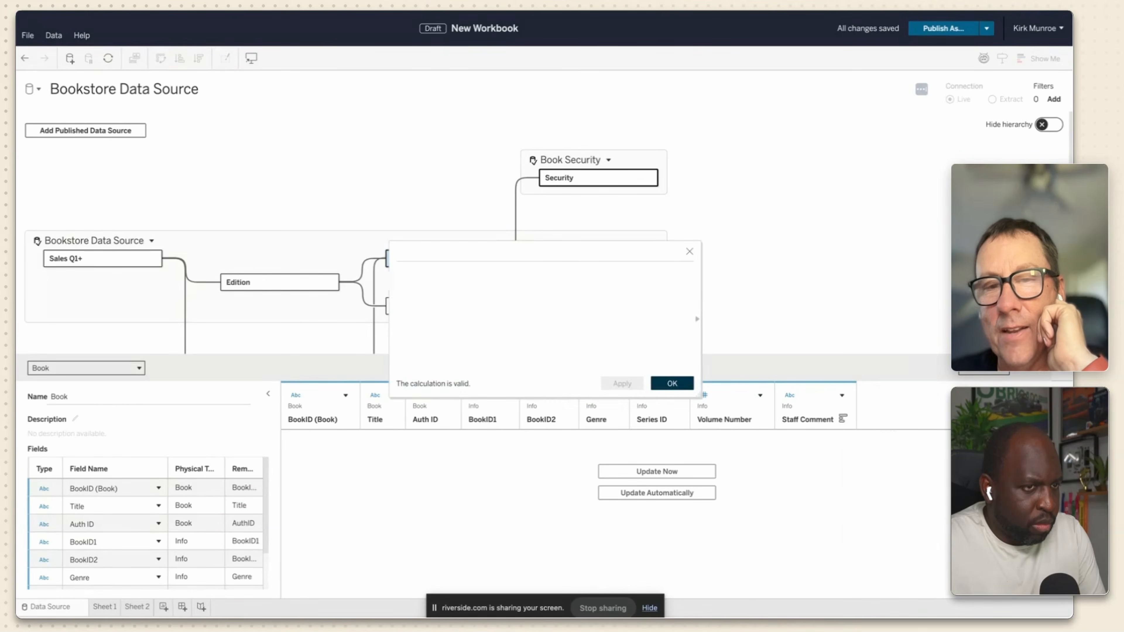
{"action": "left_click", "coordinate": [478, 267]}
{"action": "key", "text": "ctrl+a"}
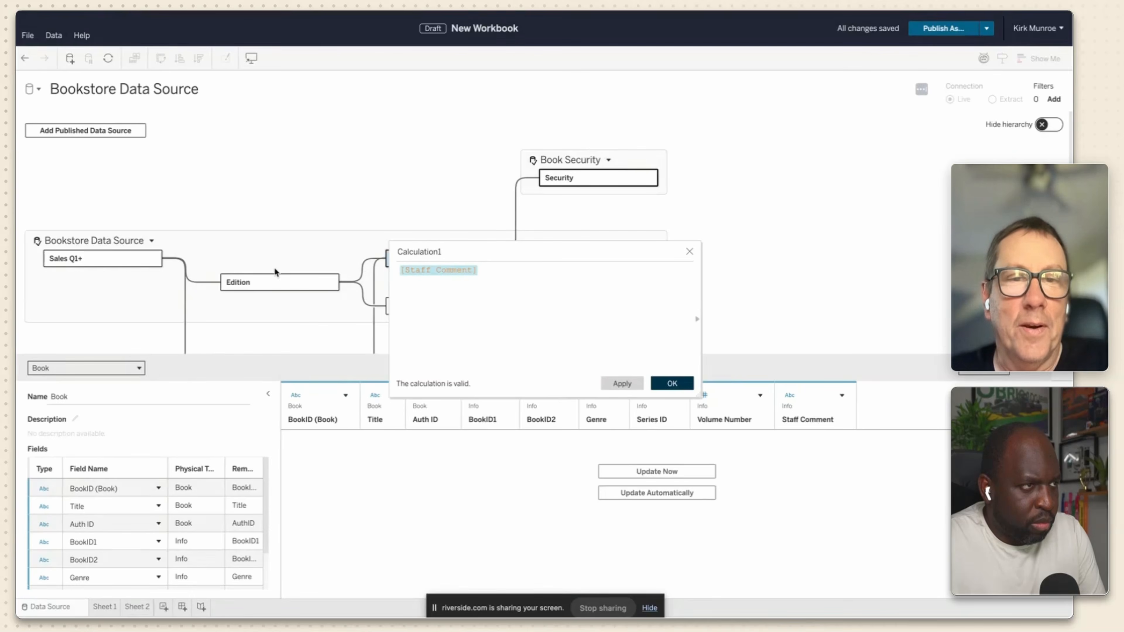
{"action": "key", "text": "BackSpace"}
{"action": "left_click", "coordinate": [434, 253]}
{"action": "double_click", "coordinate": [434, 252]}
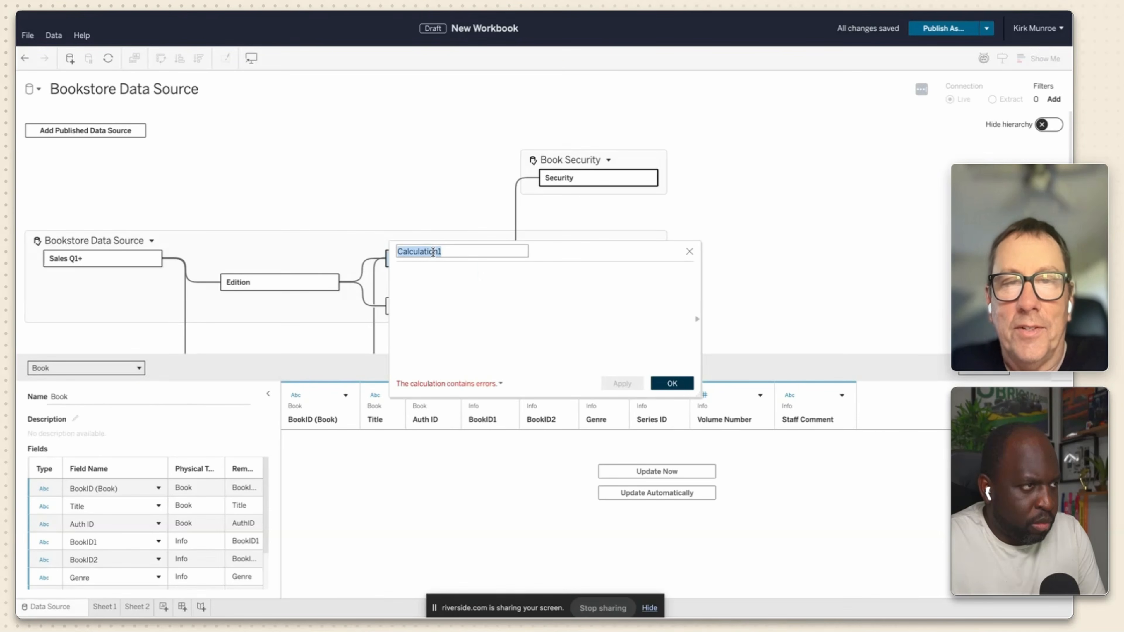
{"action": "type", "text": "RLS"}
Define the RLS calculation as USERNAME()=[Name], consulting the Book Security spreadsheet for the matching field name, and save it.
{"action": "left_click", "coordinate": [435, 295]}
{"action": "type", "text": "USERNAME()"}
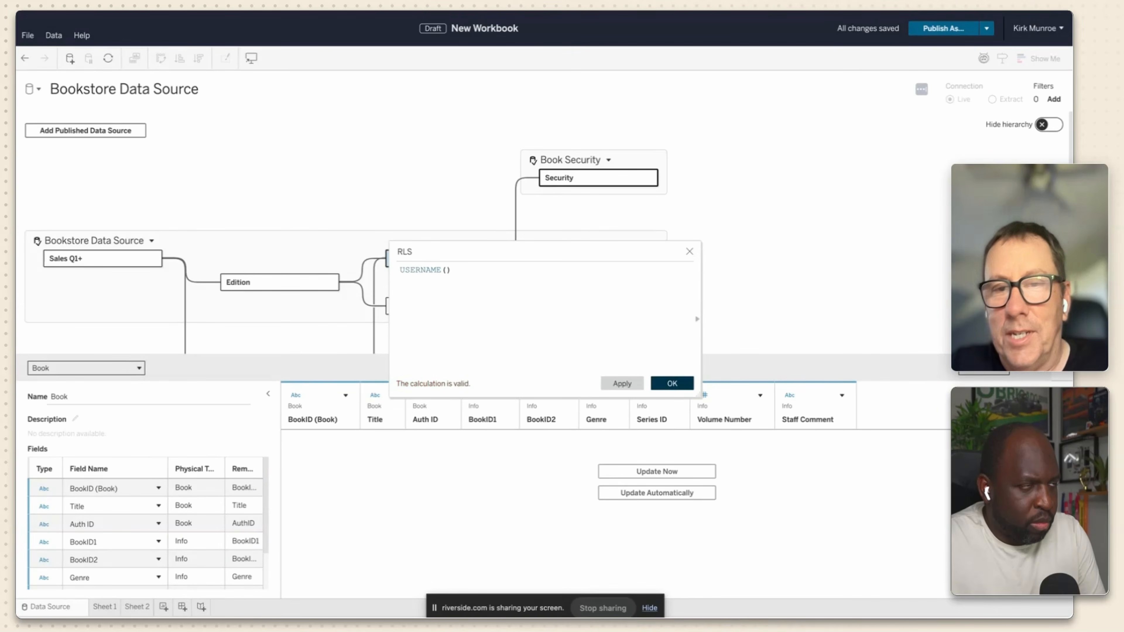
{"action": "type", "text": "=em"}
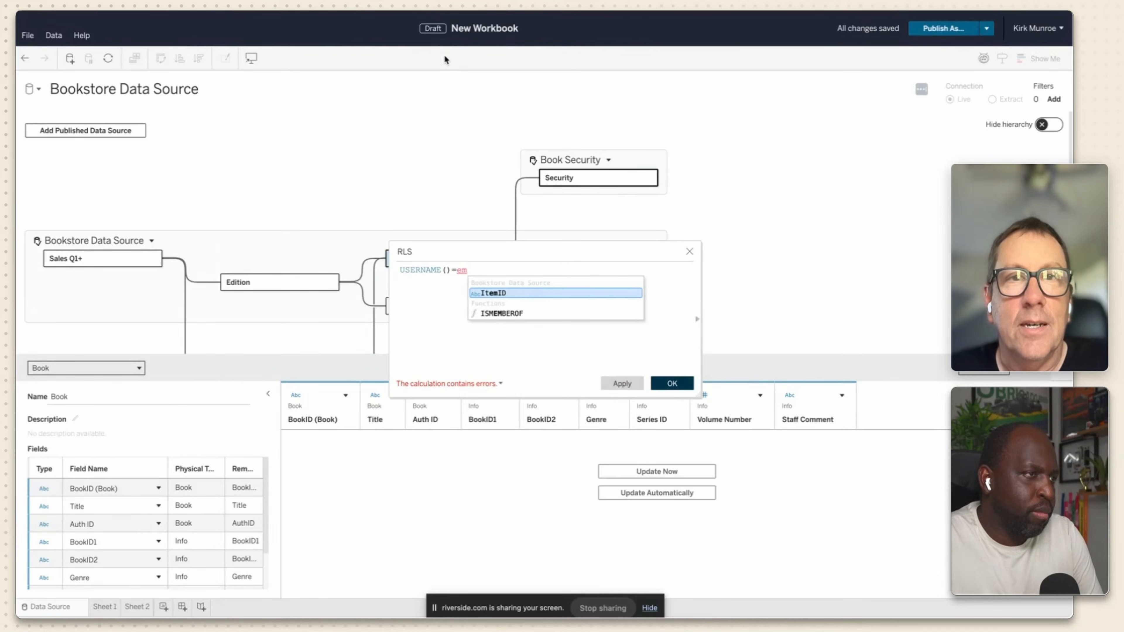
{"action": "key", "text": "ctrl+Tab"}
{"action": "key", "text": "ctrl+Tab"}
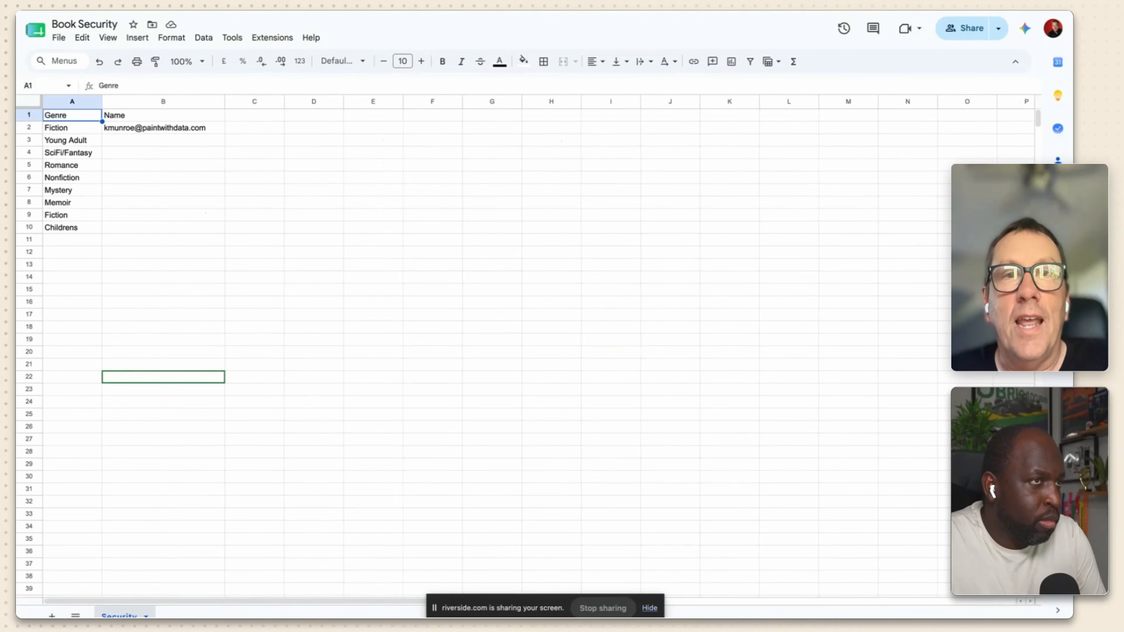
{"action": "key", "text": "ctrl+Tab"}
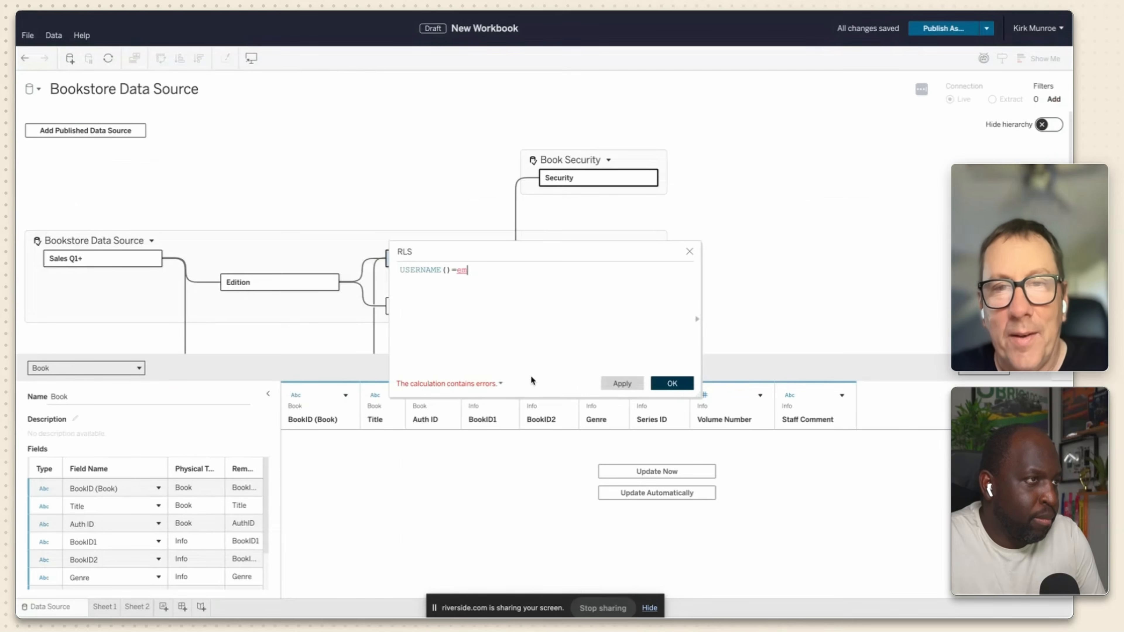
{"action": "left_click", "coordinate": [483, 271]}
{"action": "key", "text": "BackSpace"}
{"action": "key", "text": "BackSpace"}
{"action": "type", "text": "name"}
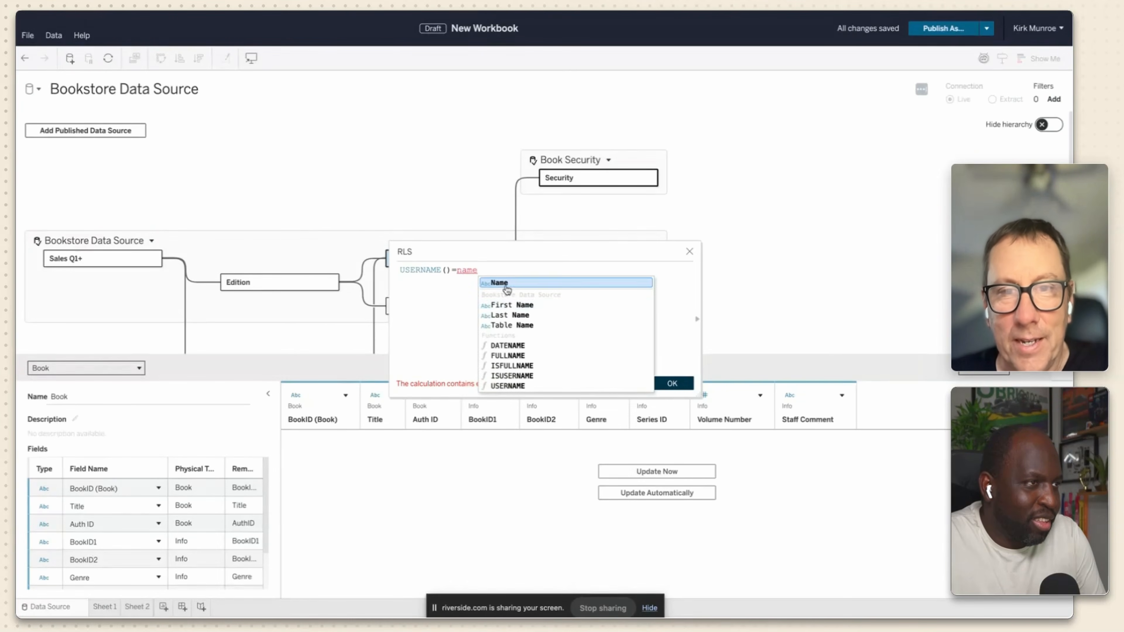
{"action": "left_click", "coordinate": [504, 283]}
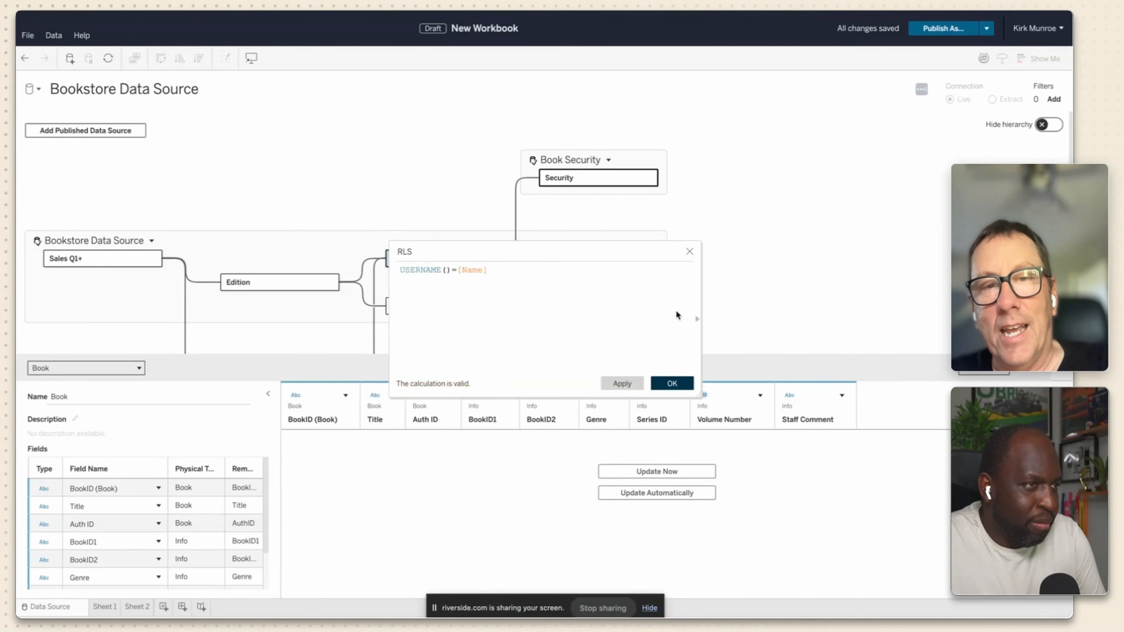
{"action": "left_click", "coordinate": [672, 383]}
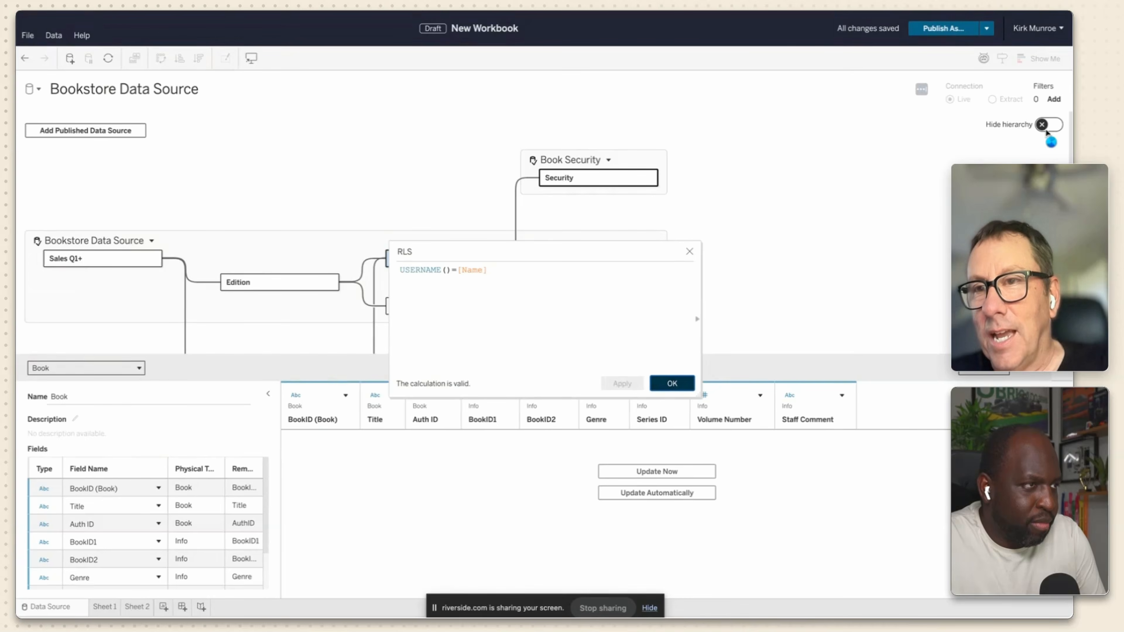
Add a data source filter on the RLS field, finding it with the search "rls".
{"action": "left_click", "coordinate": [1053, 100]}
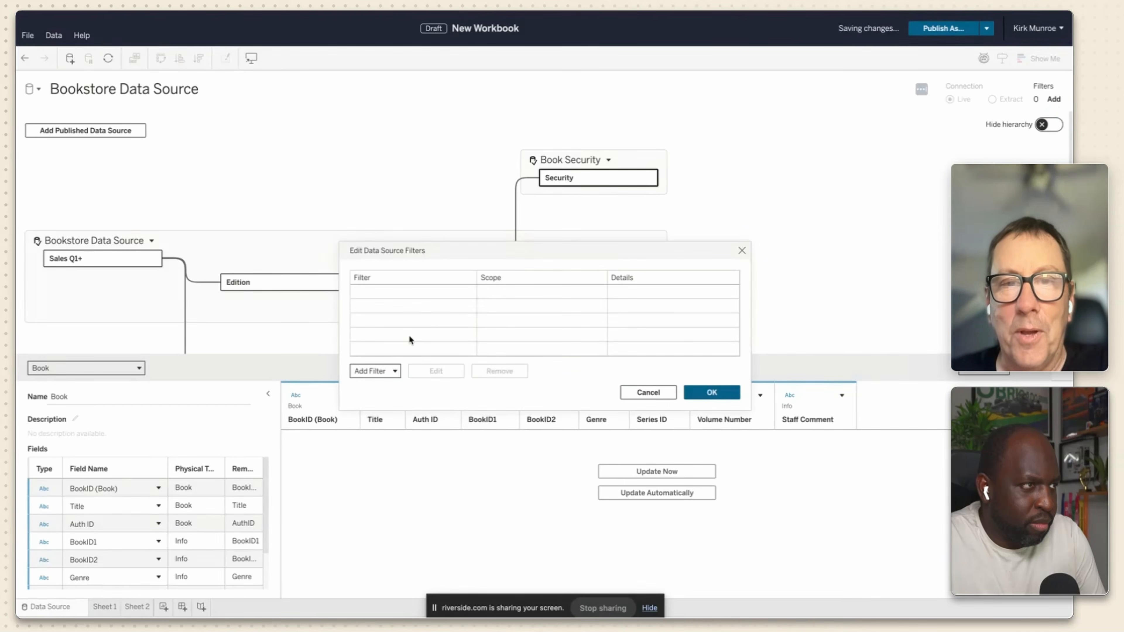
{"action": "left_click", "coordinate": [390, 370]}
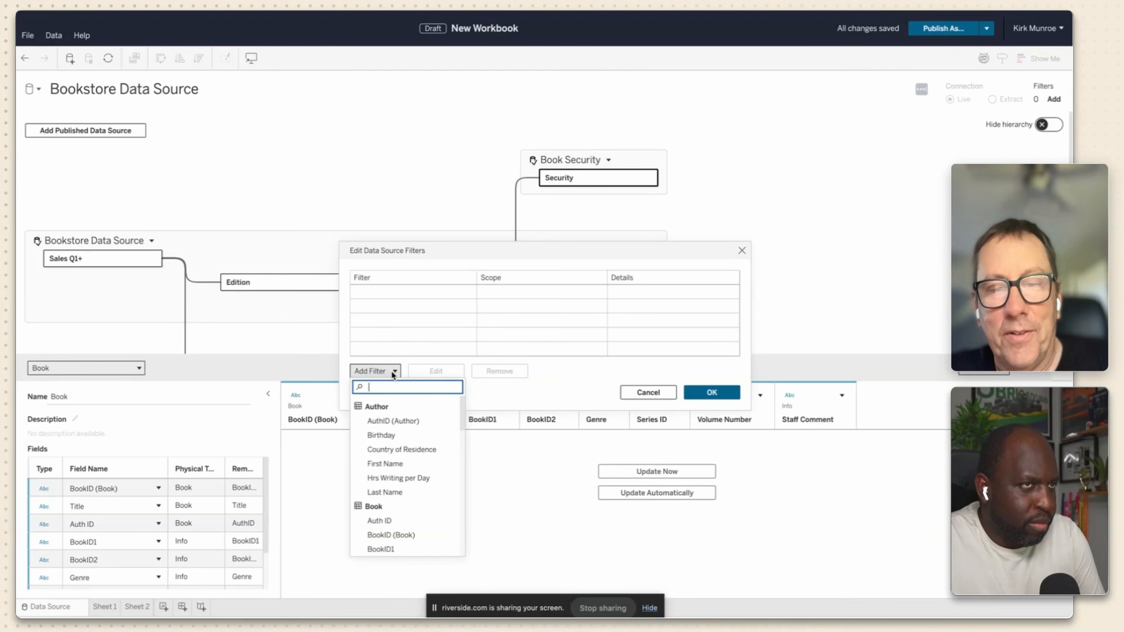
{"action": "type", "text": "rls"}
{"action": "left_click", "coordinate": [384, 421]}
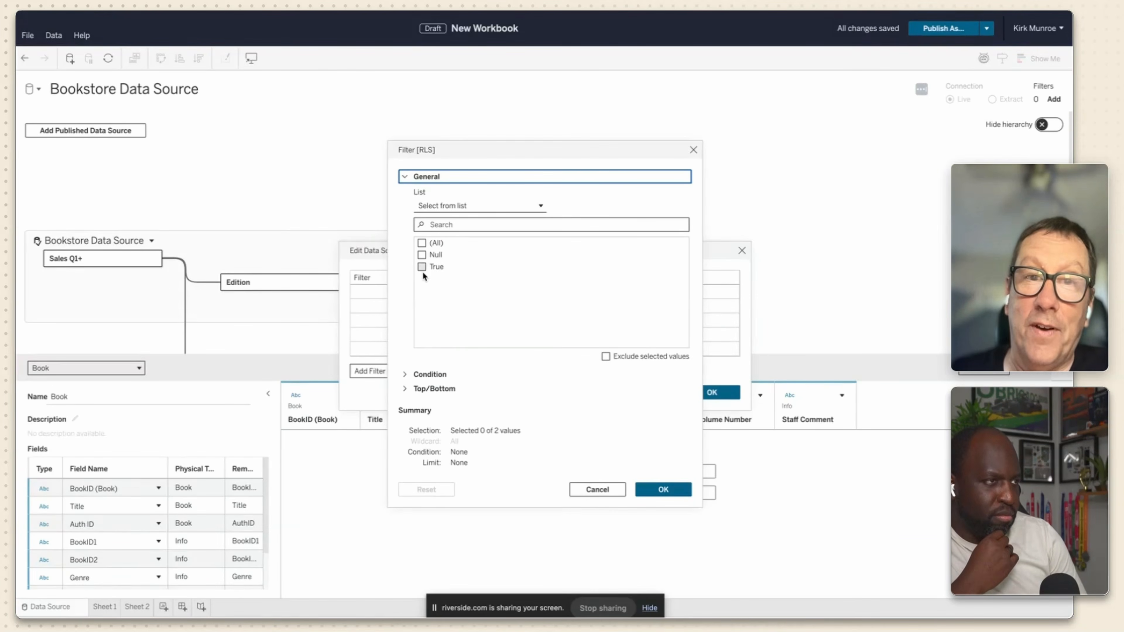
Set the RLS filter to select from list, keep only True, apply it to the data source, and view Sheet 1's chart.
{"action": "left_click", "coordinate": [519, 206]}
{"action": "left_click", "coordinate": [502, 237]}
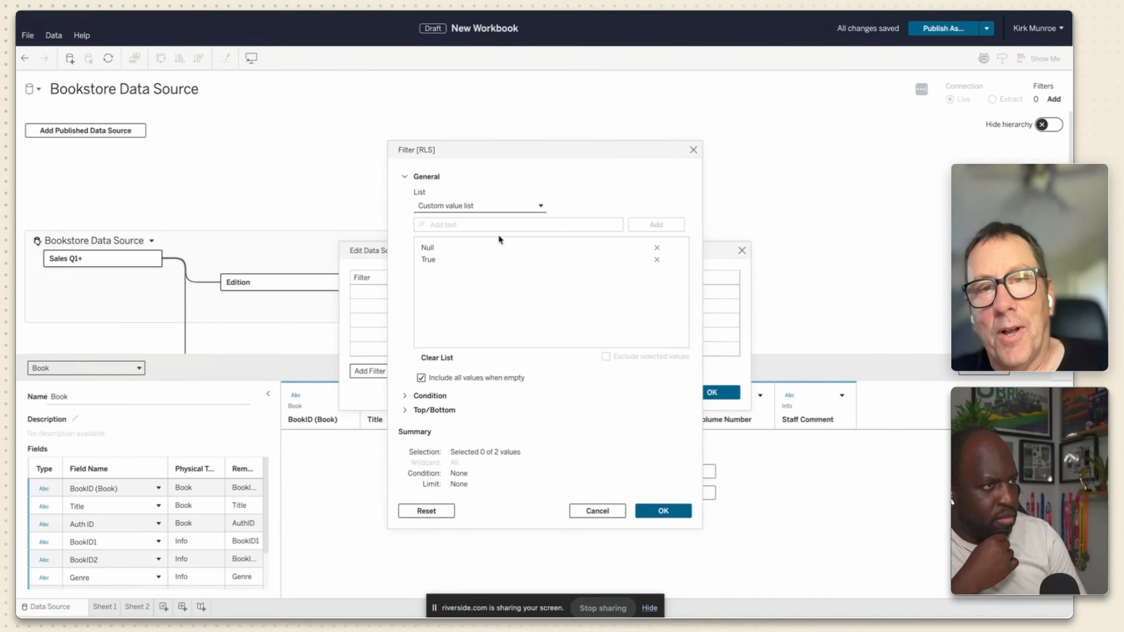
{"action": "left_click", "coordinate": [448, 224]}
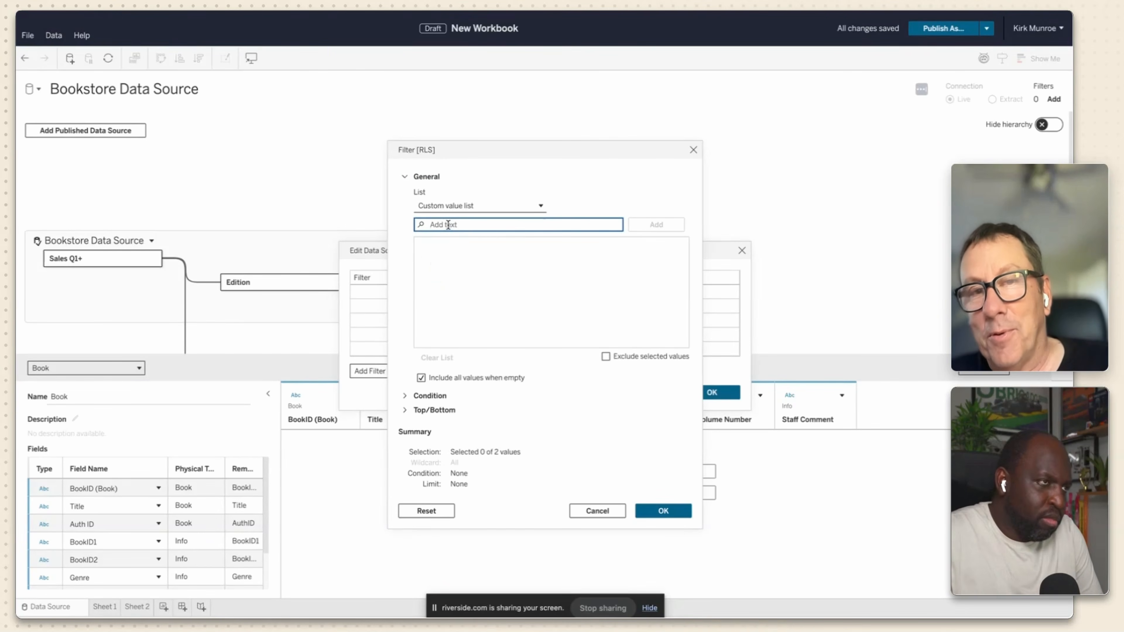
{"action": "left_click", "coordinate": [479, 203]}
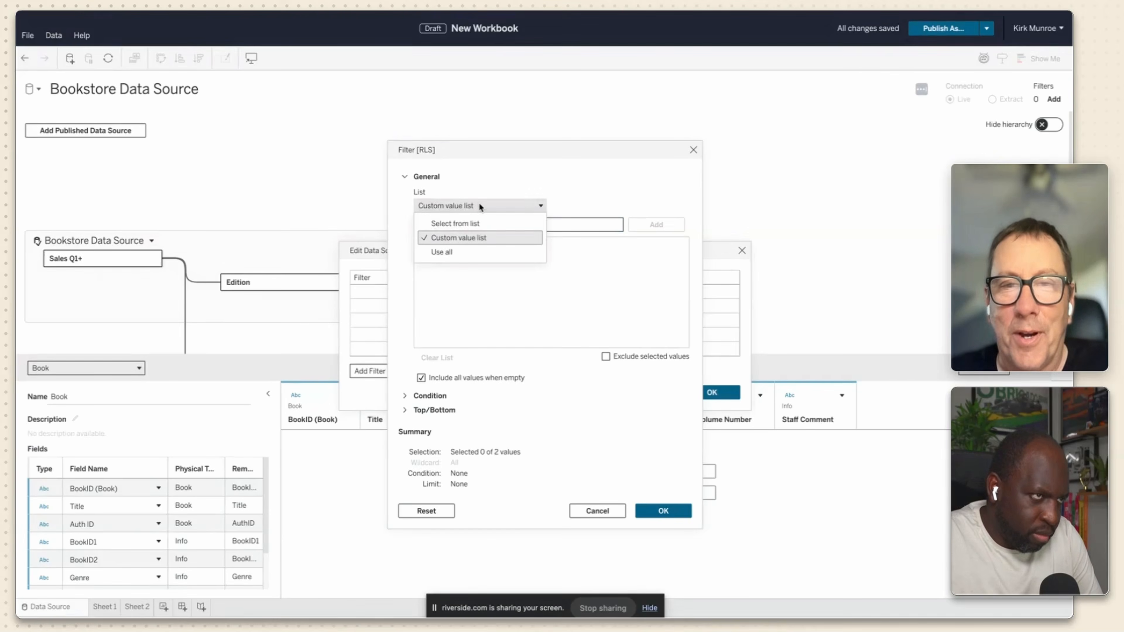
{"action": "left_click", "coordinate": [471, 225]}
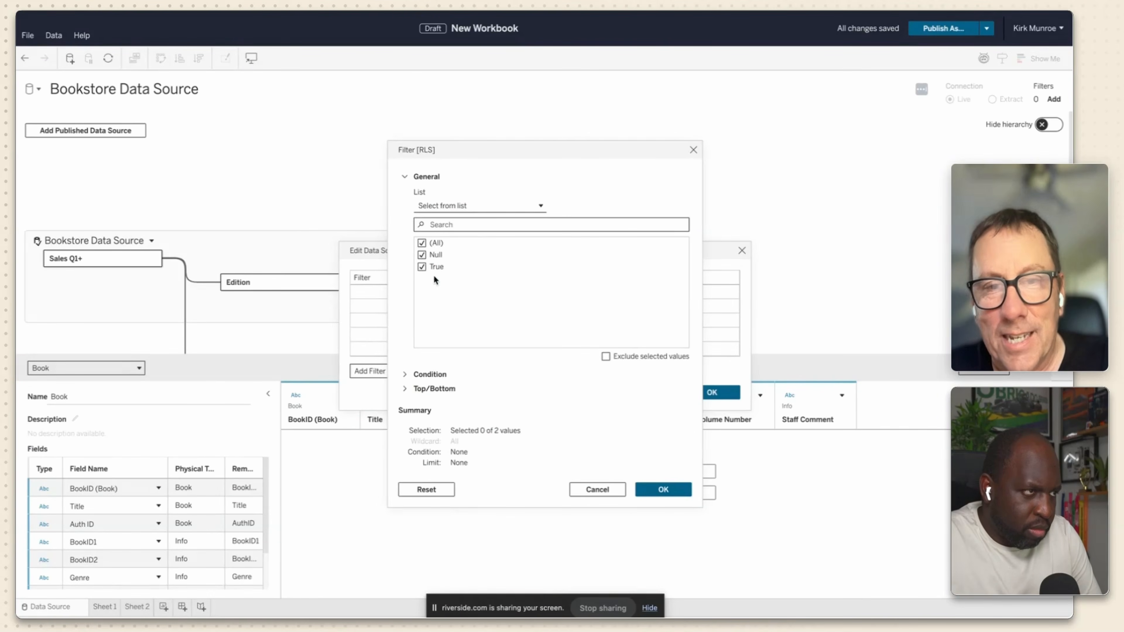
{"action": "left_click", "coordinate": [422, 256]}
{"action": "left_click", "coordinate": [668, 491]}
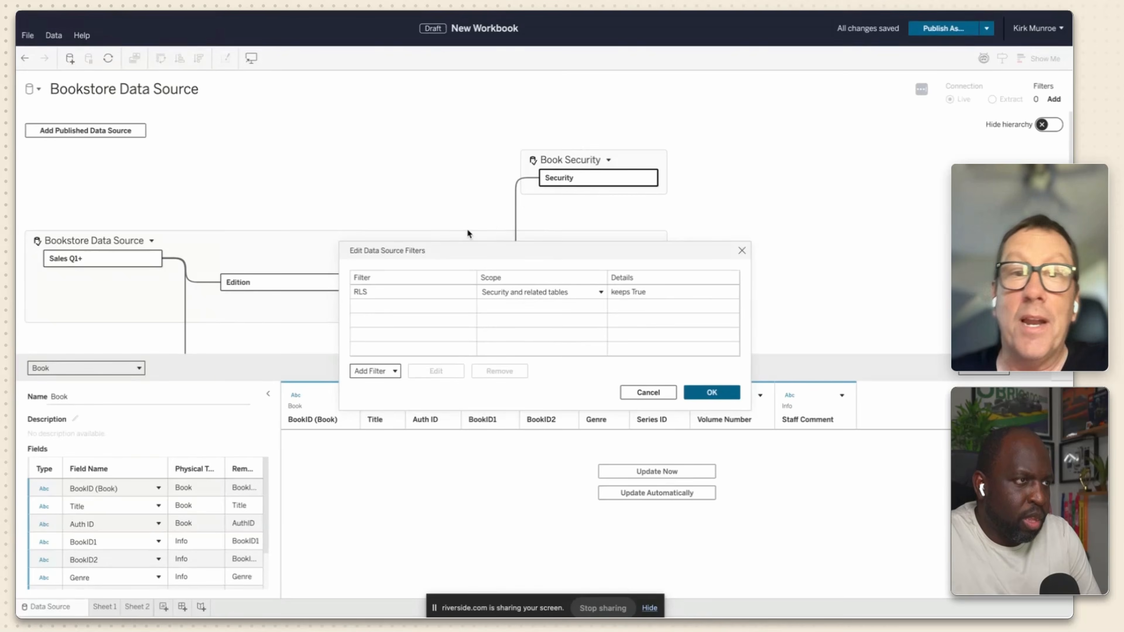
{"action": "left_click", "coordinate": [711, 393]}
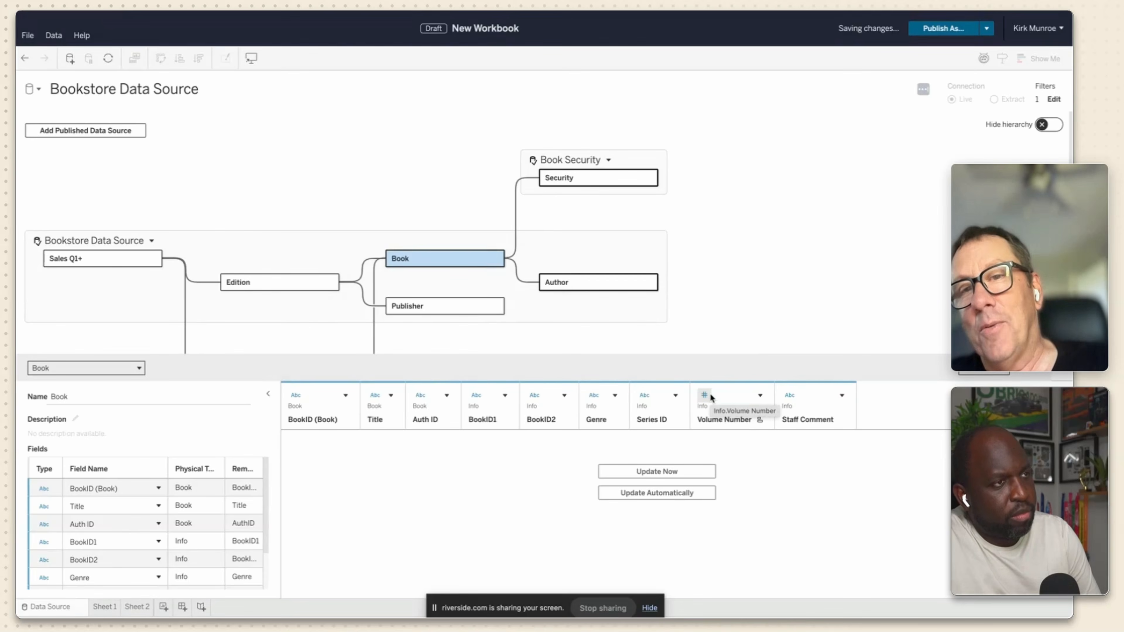
{"action": "left_click", "coordinate": [105, 607]}
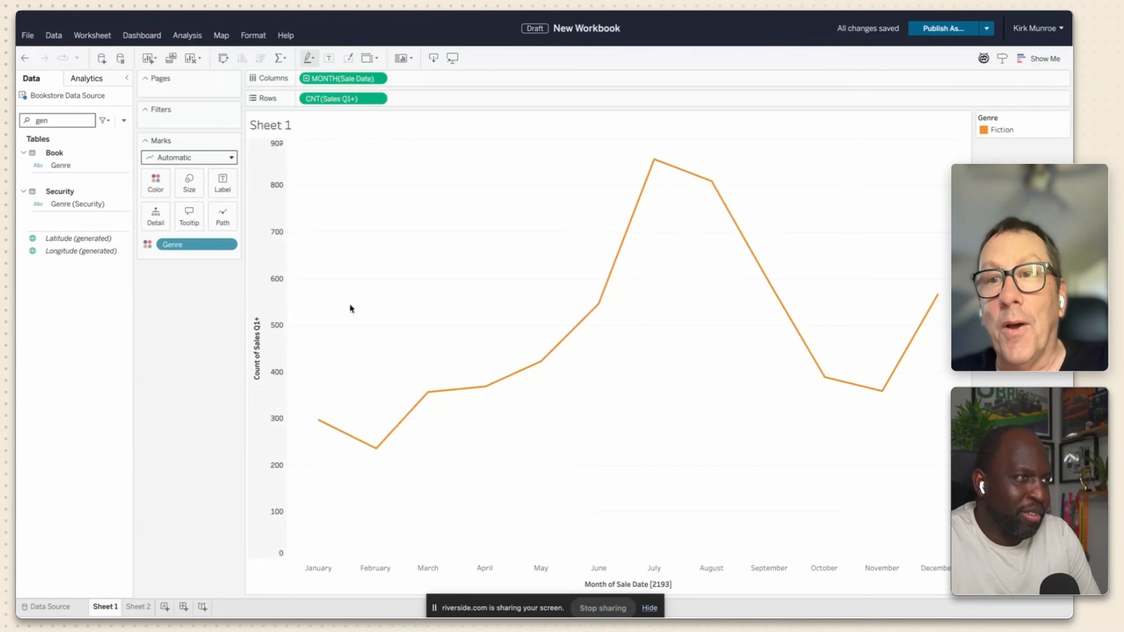
In the Book Security spreadsheet, copy the e-mail from the first Fiction row into the Young Adult row's Name cell.
{"action": "left_click", "coordinate": [606, 8]}
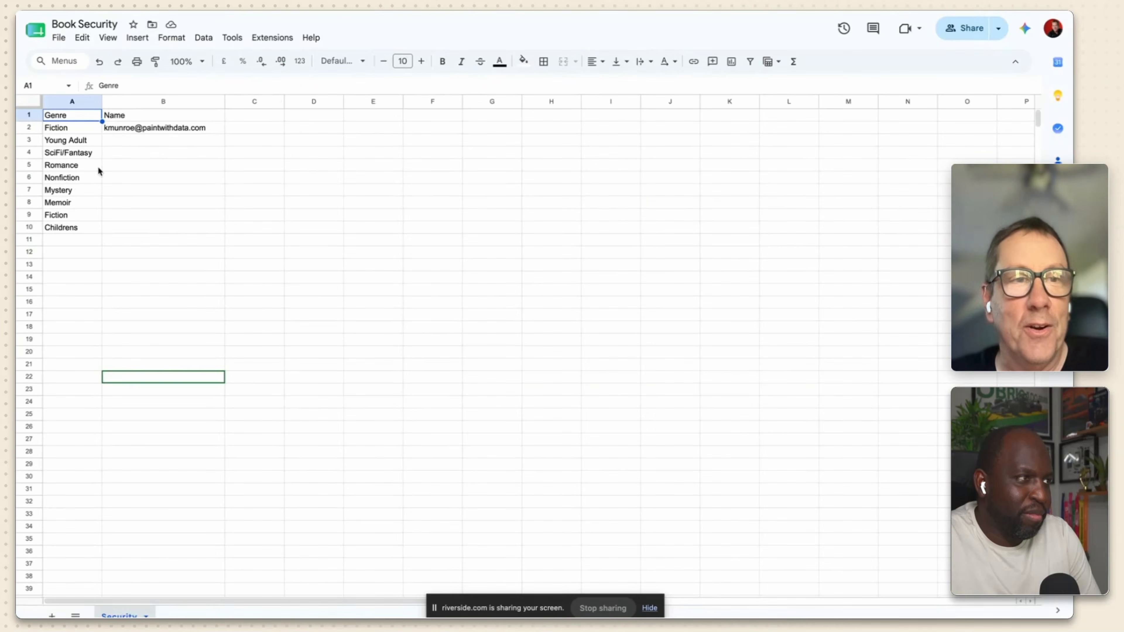
{"action": "left_click", "coordinate": [193, 131]}
{"action": "left_click", "coordinate": [195, 140]}
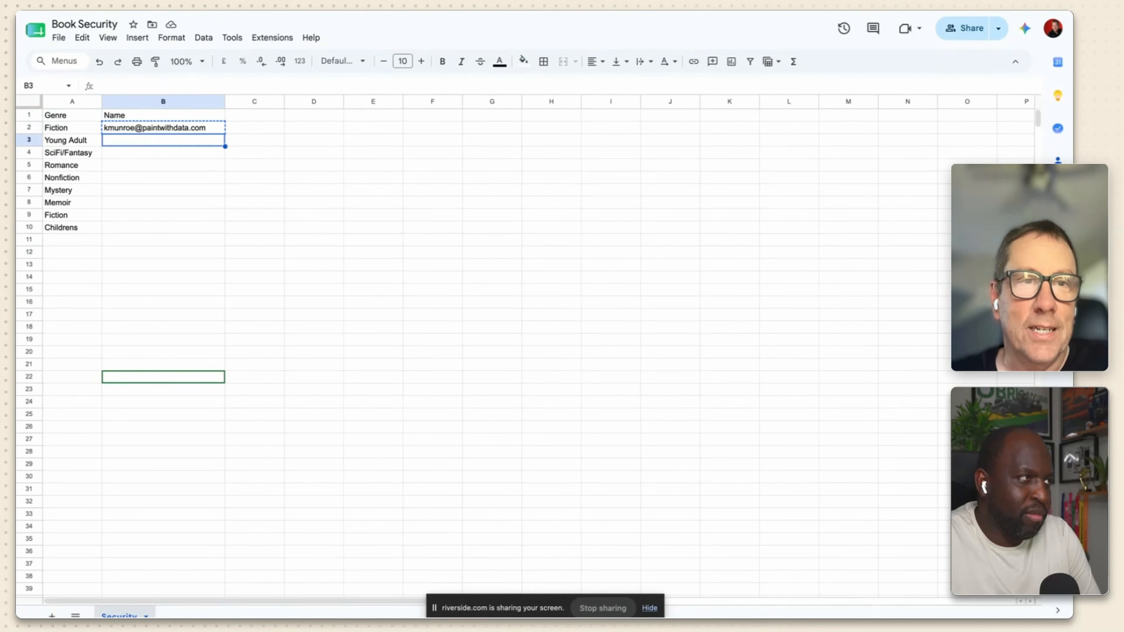
{"action": "key", "text": "ctrl+v"}
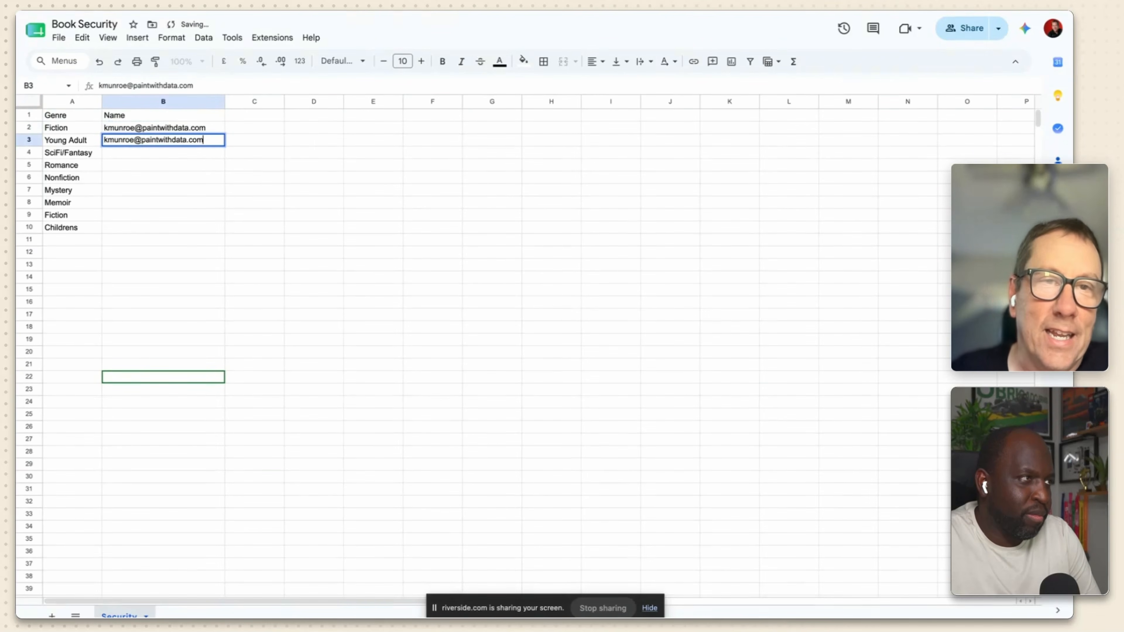
{"action": "left_click", "coordinate": [250, 316]}
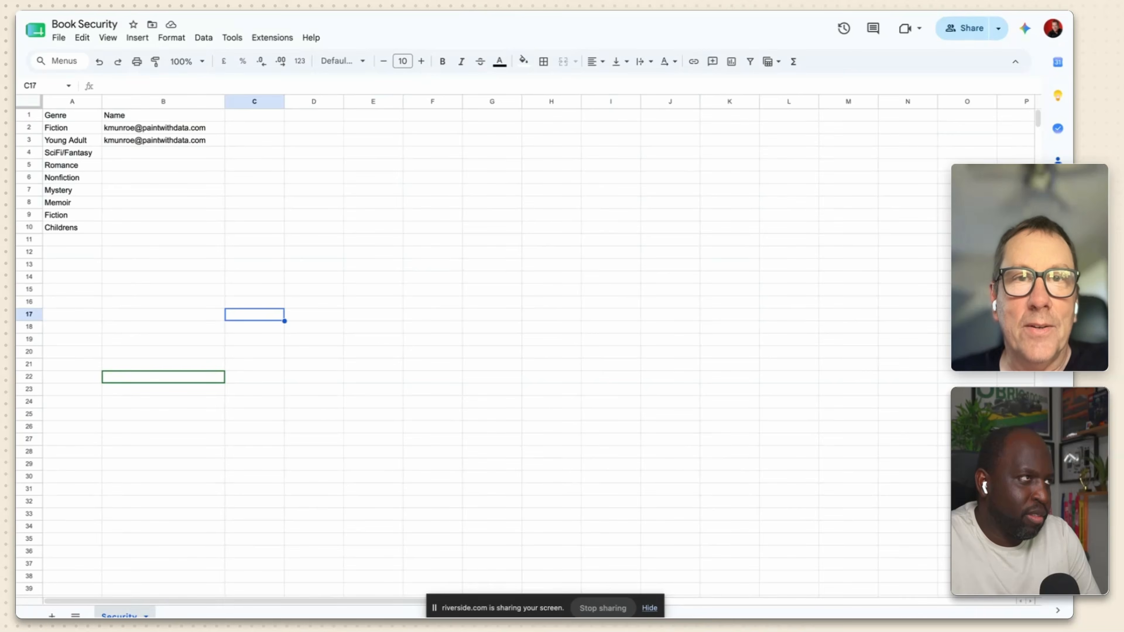
Return to the Tableau workbook and refresh Bookstore Data Source to bring the Young Adult permission into Sheet 1's chart.
{"action": "left_click", "coordinate": [230, 11]}
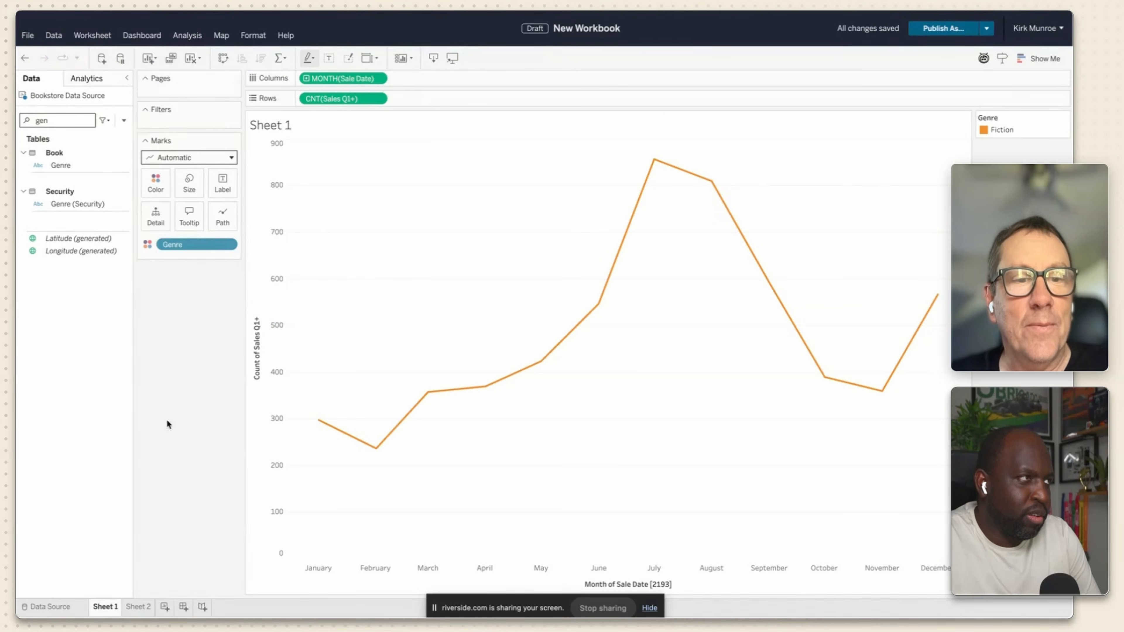
{"action": "left_click", "coordinate": [58, 97]}
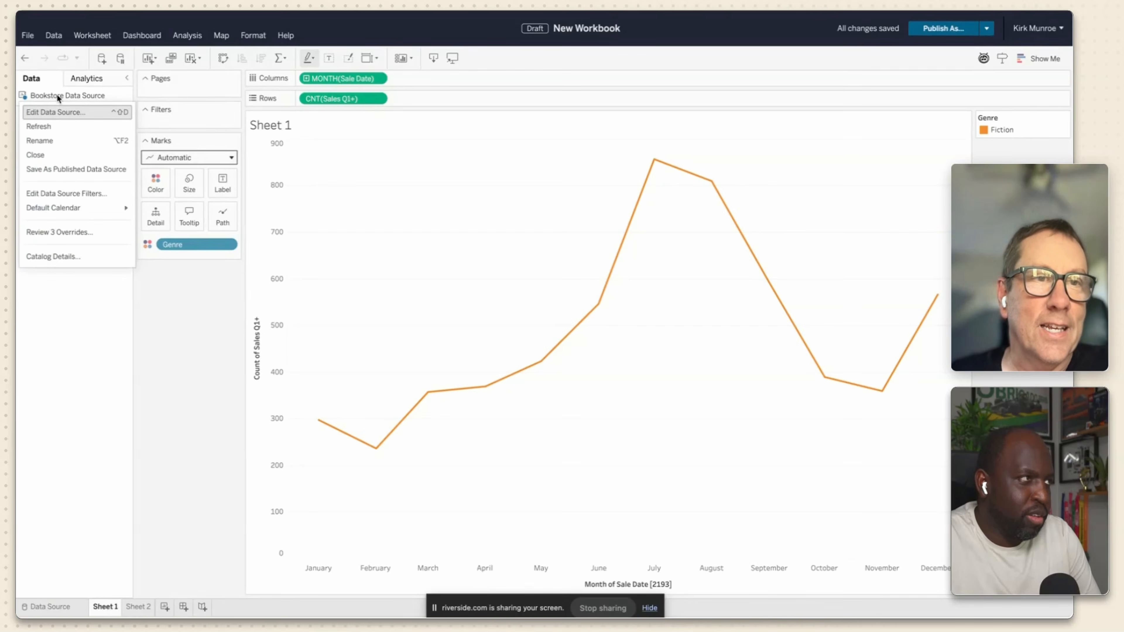
{"action": "left_click", "coordinate": [55, 124]}
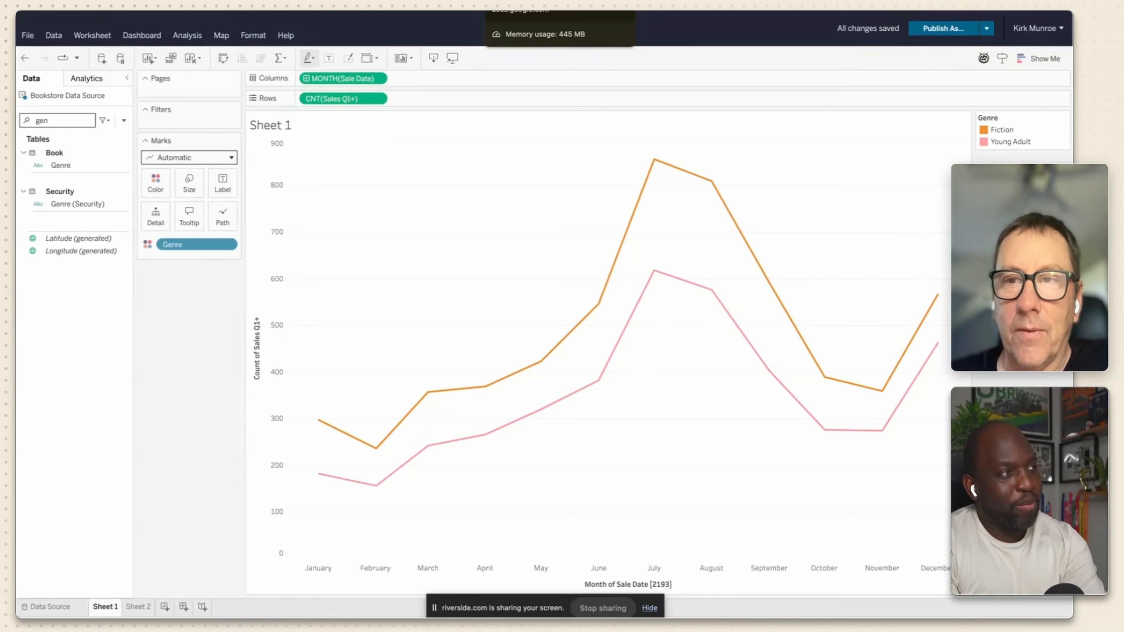
In the Book Security spreadsheet, copy the Young Adult row's e-mail into the Childrens row's Name cell.
{"action": "left_click", "coordinate": [526, 10]}
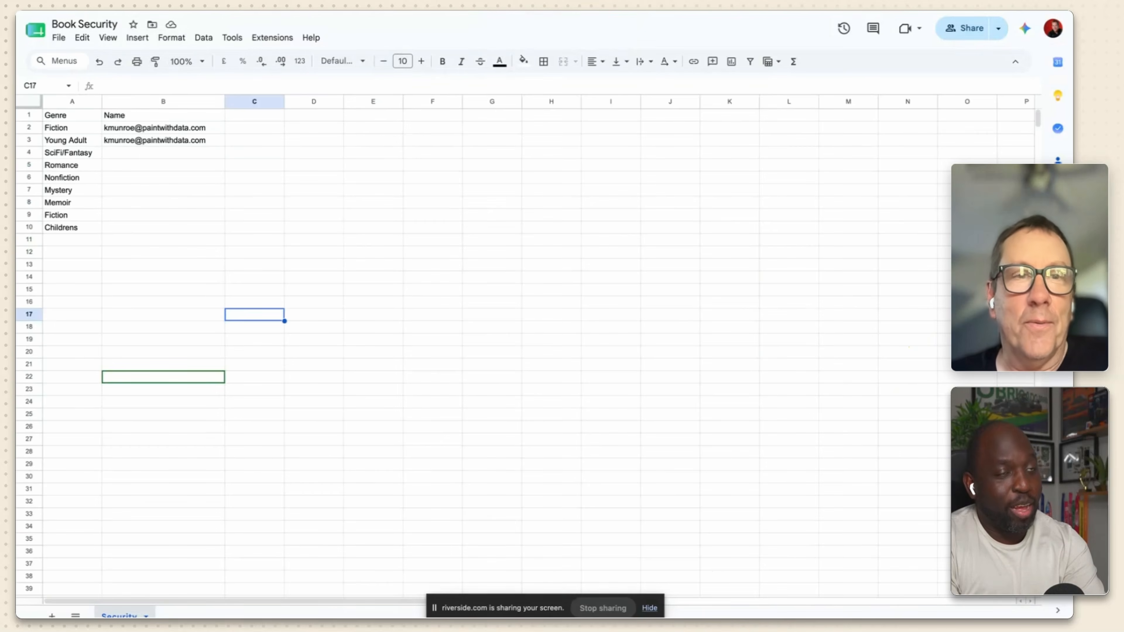
{"action": "left_click", "coordinate": [160, 141]}
{"action": "key", "text": "ctrl+c"}
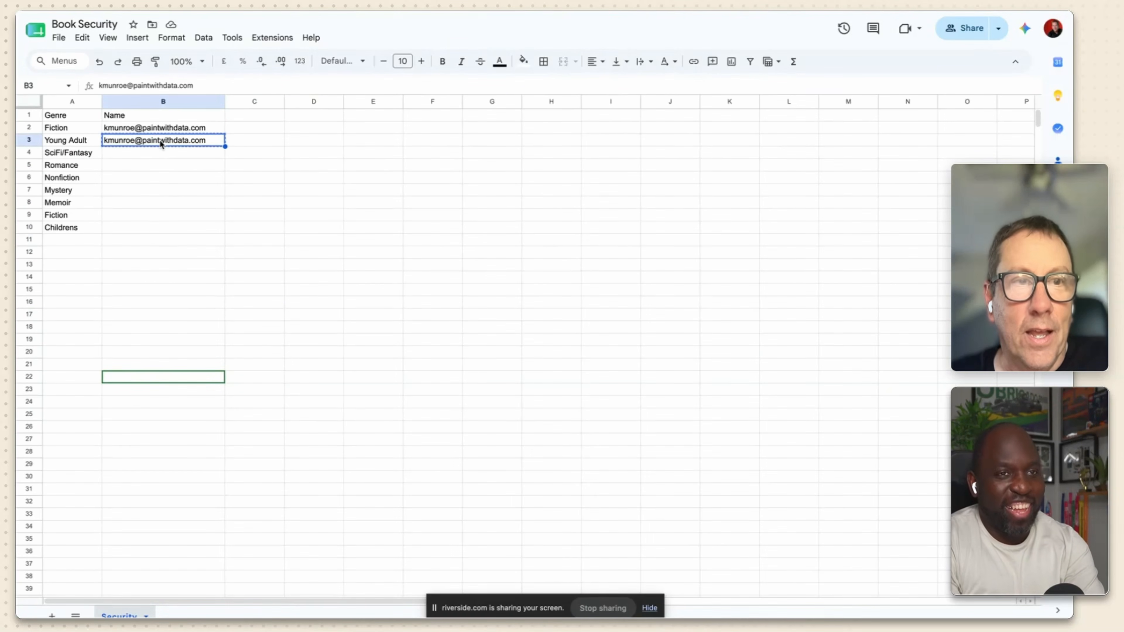
{"action": "left_click", "coordinate": [150, 229]}
{"action": "key", "text": "ctrl+v"}
{"action": "key", "text": "Return"}
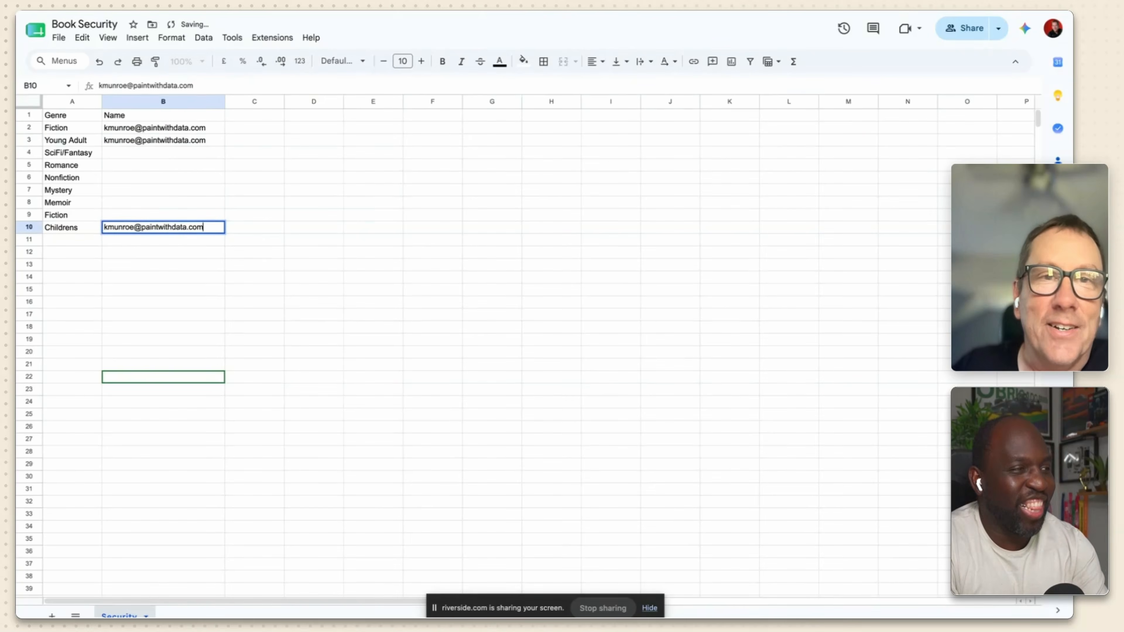
Switch back to the Tableau workbook and refresh Bookstore Data Source to pick up the Childrens permission in Sheet 1.
{"action": "left_click", "coordinate": [436, 11]}
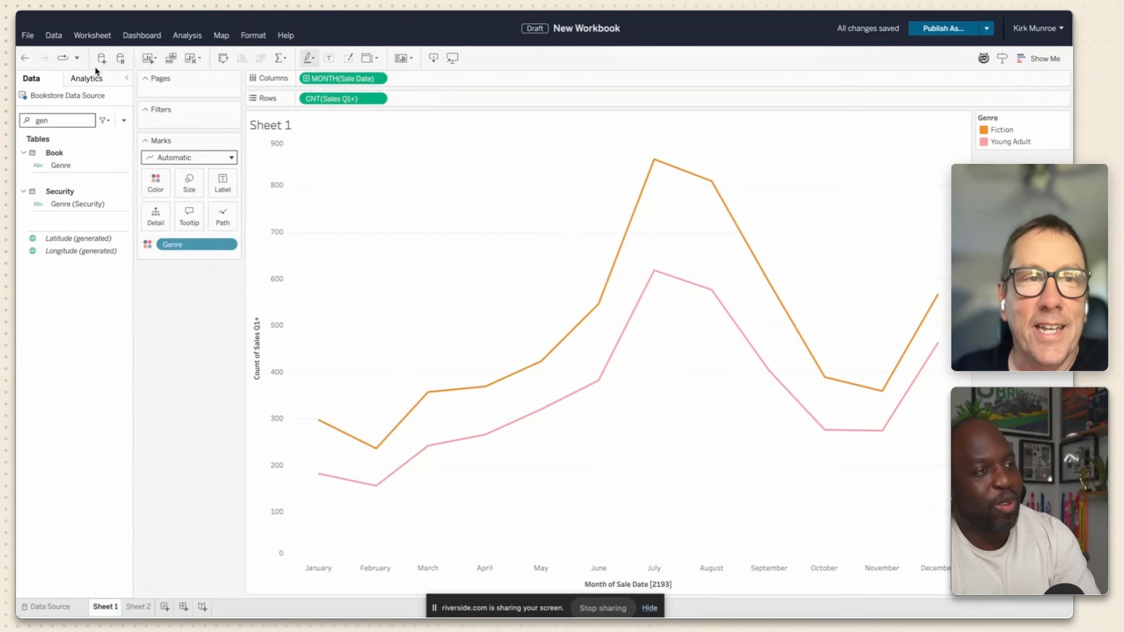
{"action": "right_click", "coordinate": [72, 95]}
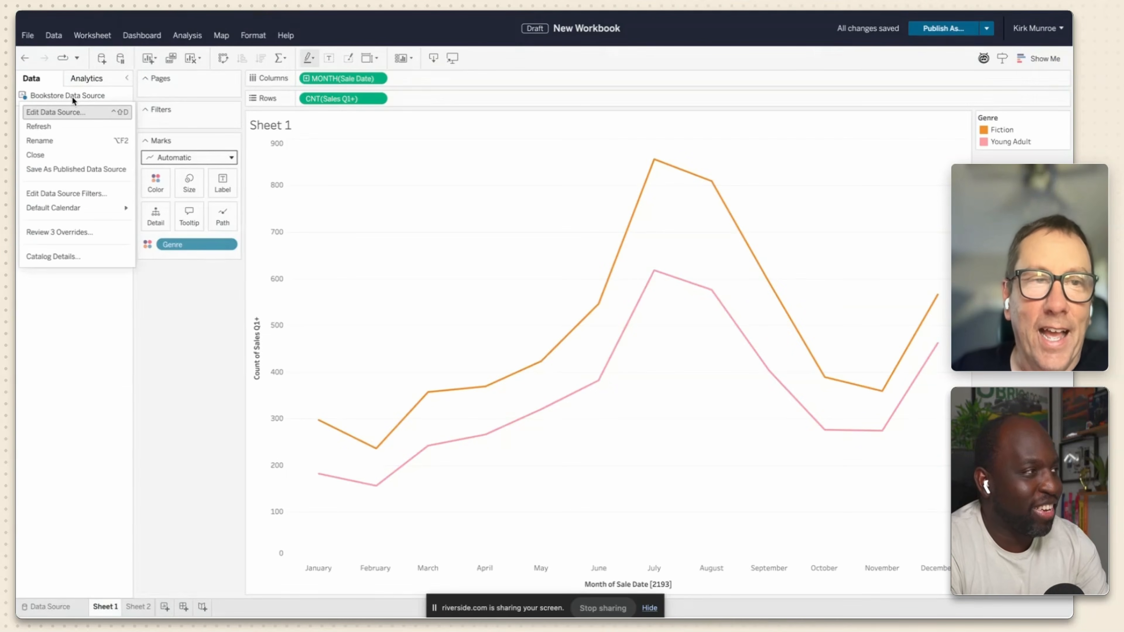
{"action": "left_click", "coordinate": [76, 126]}
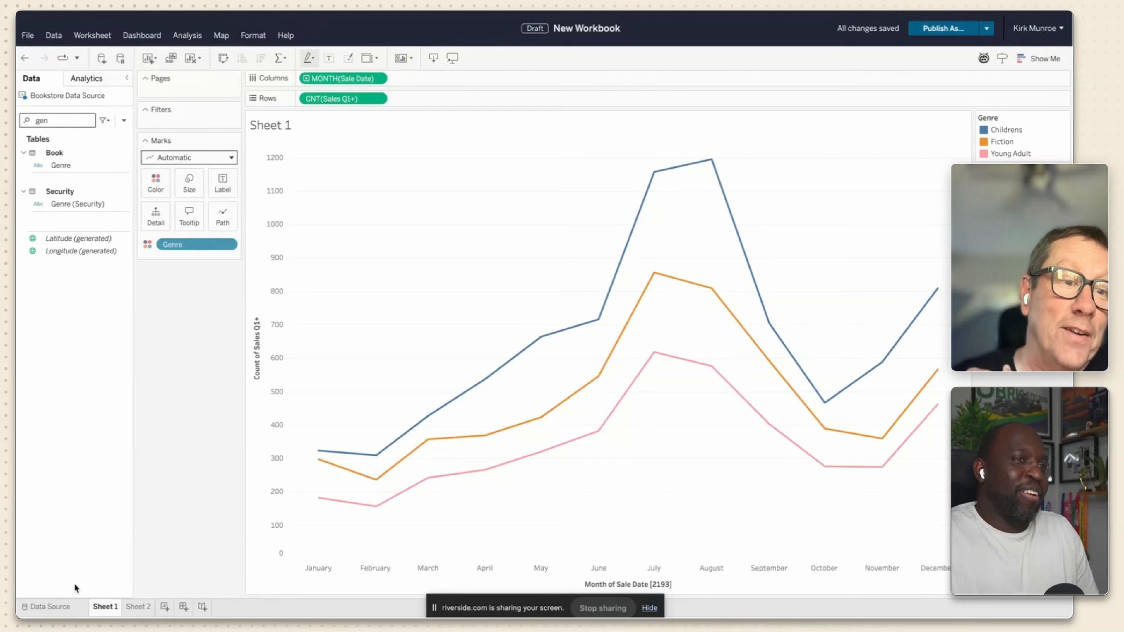
Open the workbook's data source page and enlarge the model canvas to show the Checkouts and Dates tables.
{"action": "left_click", "coordinate": [50, 607]}
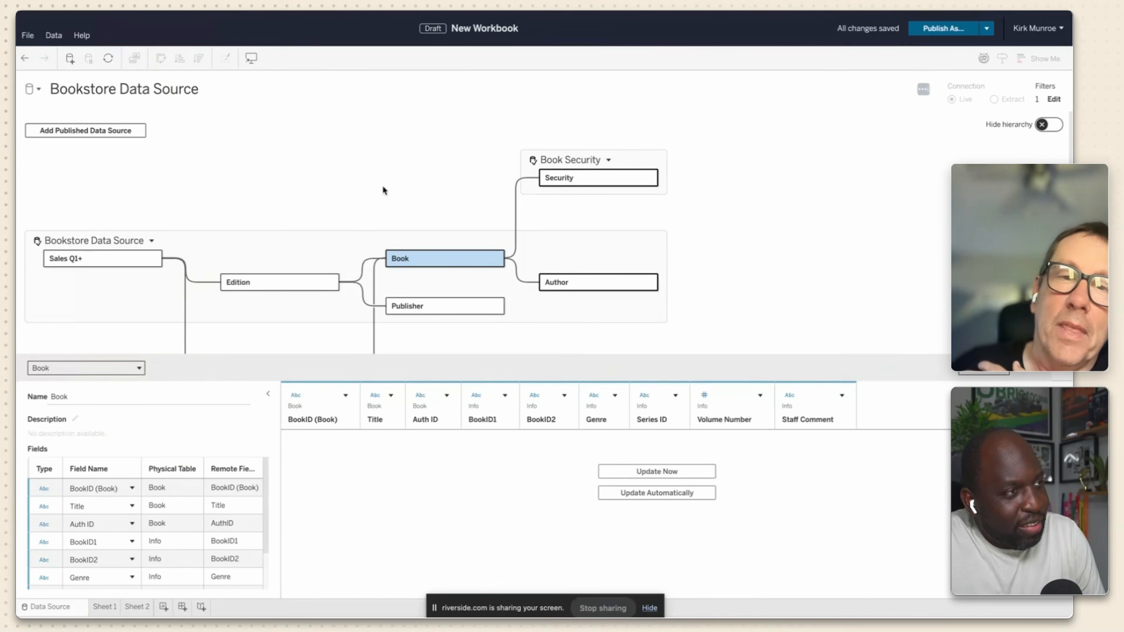
{"action": "left_click_drag", "start_coordinate": [436, 356], "coordinate": [439, 503]}
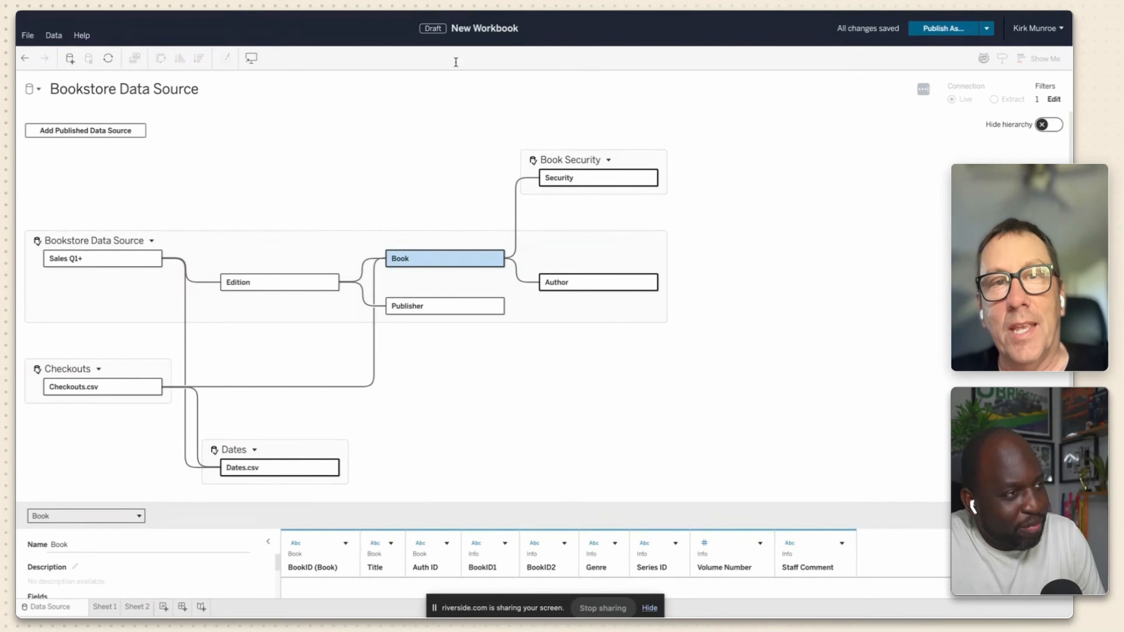
Switch to the Book Targets spreadsheet and examine its genre rows and the January to December target columns.
{"action": "key", "text": "ctrl+Tab"}
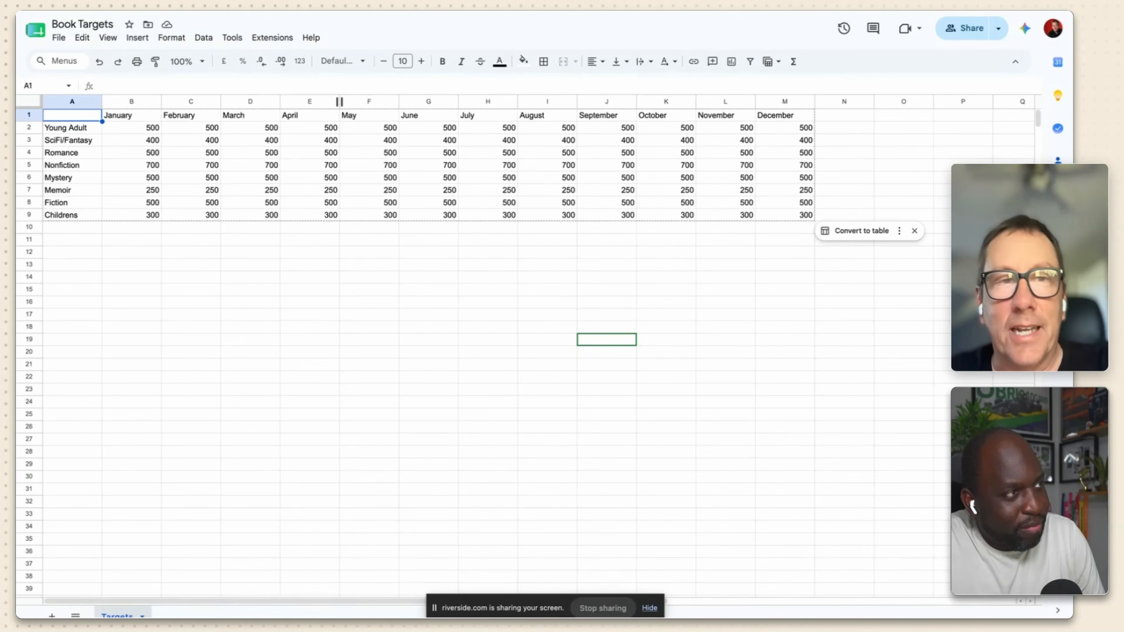
{"action": "left_click_drag", "start_coordinate": [91, 129], "coordinate": [90, 223]}
{"action": "left_click", "coordinate": [83, 278]}
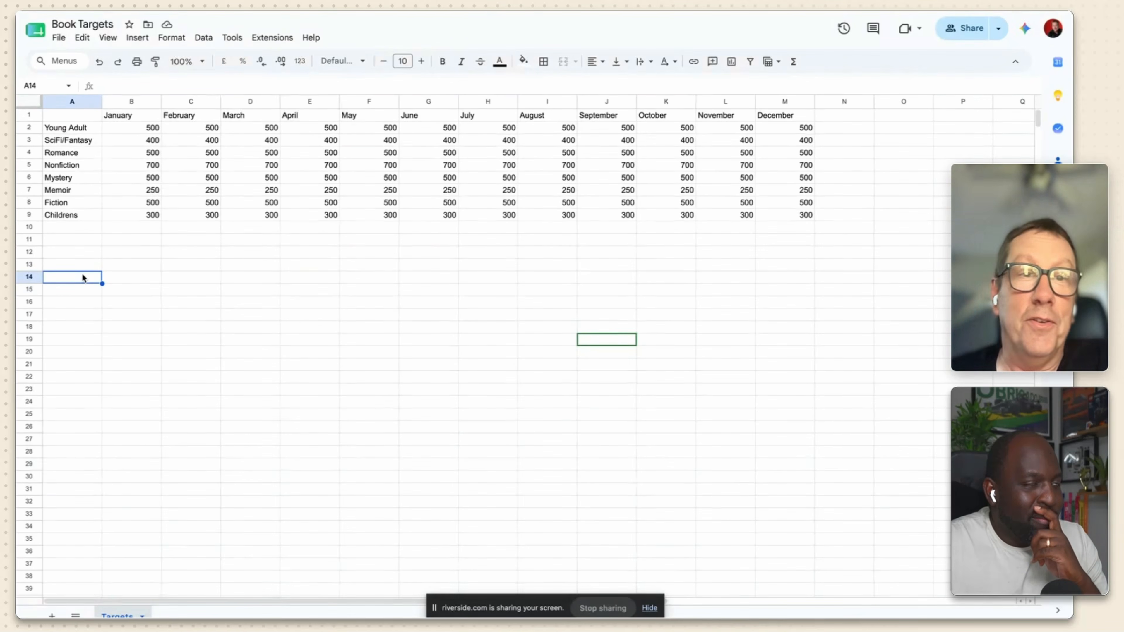
{"action": "left_click_drag", "start_coordinate": [131, 118], "coordinate": [757, 220]}
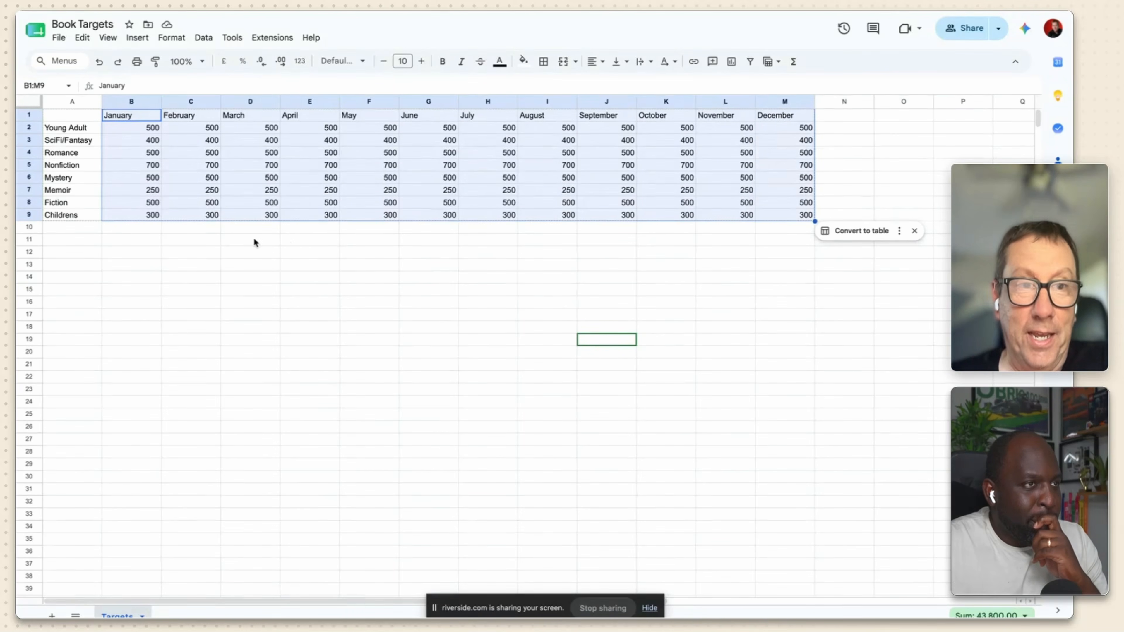
{"action": "left_click", "coordinate": [124, 230]}
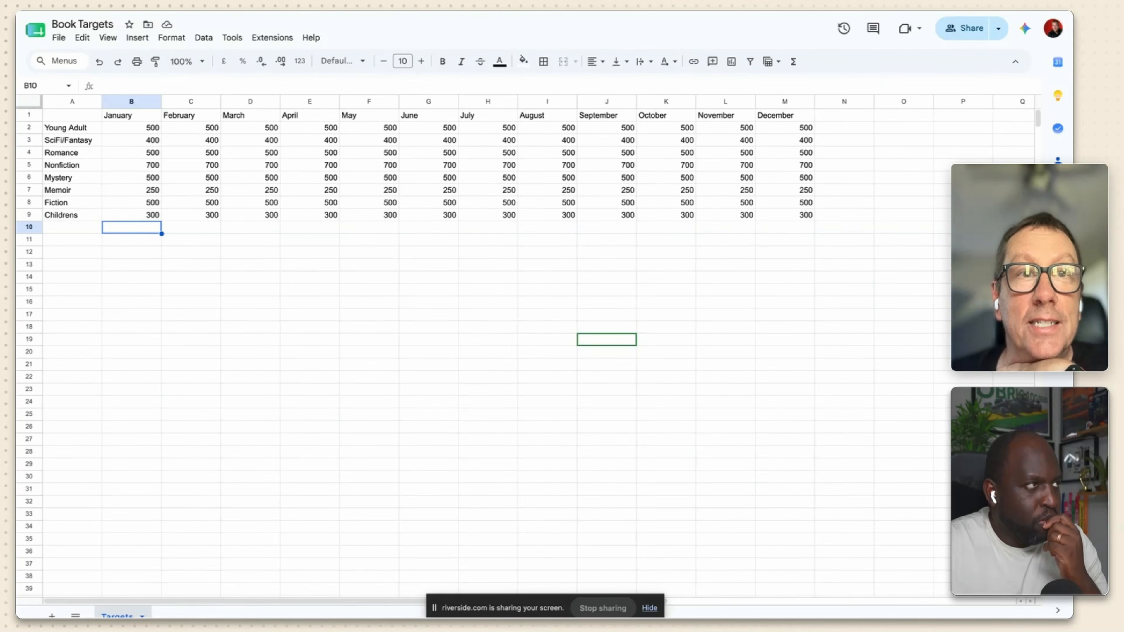
Switch to the Tableau site and create a new flow in the Bookshop project.
{"action": "left_click", "coordinate": [104, 12]}
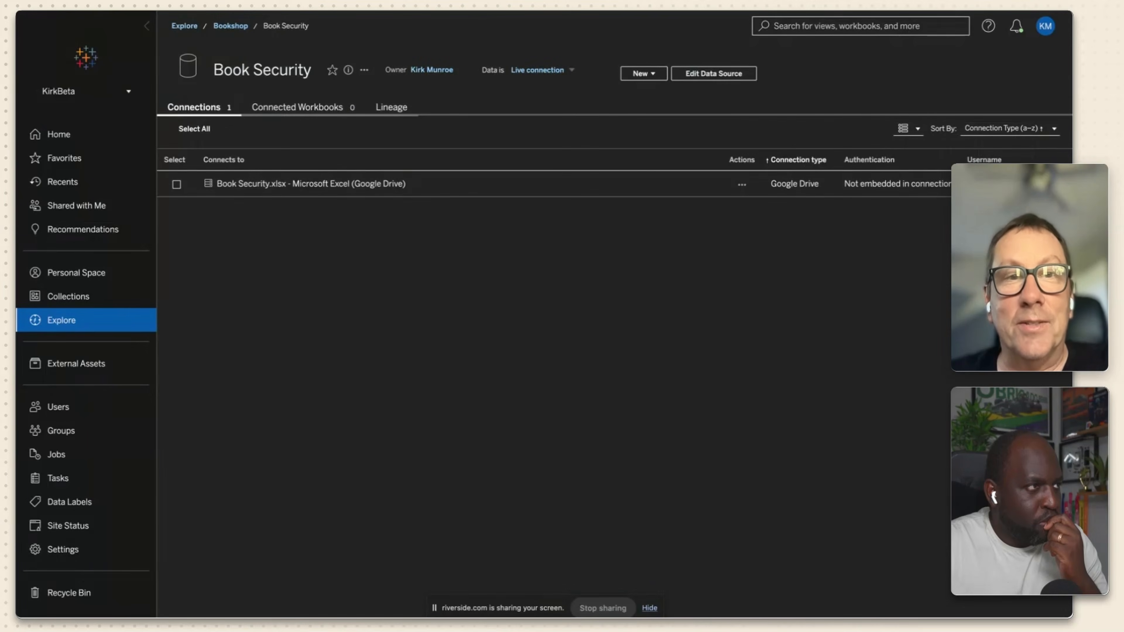
{"action": "left_click", "coordinate": [643, 75]}
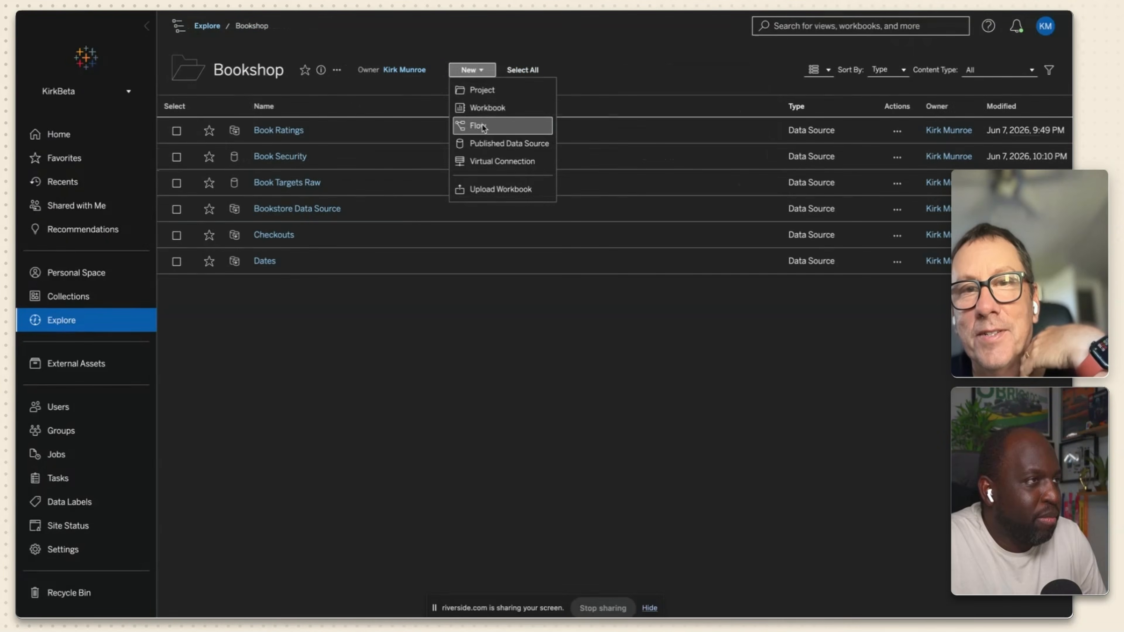
{"action": "left_click", "coordinate": [480, 116]}
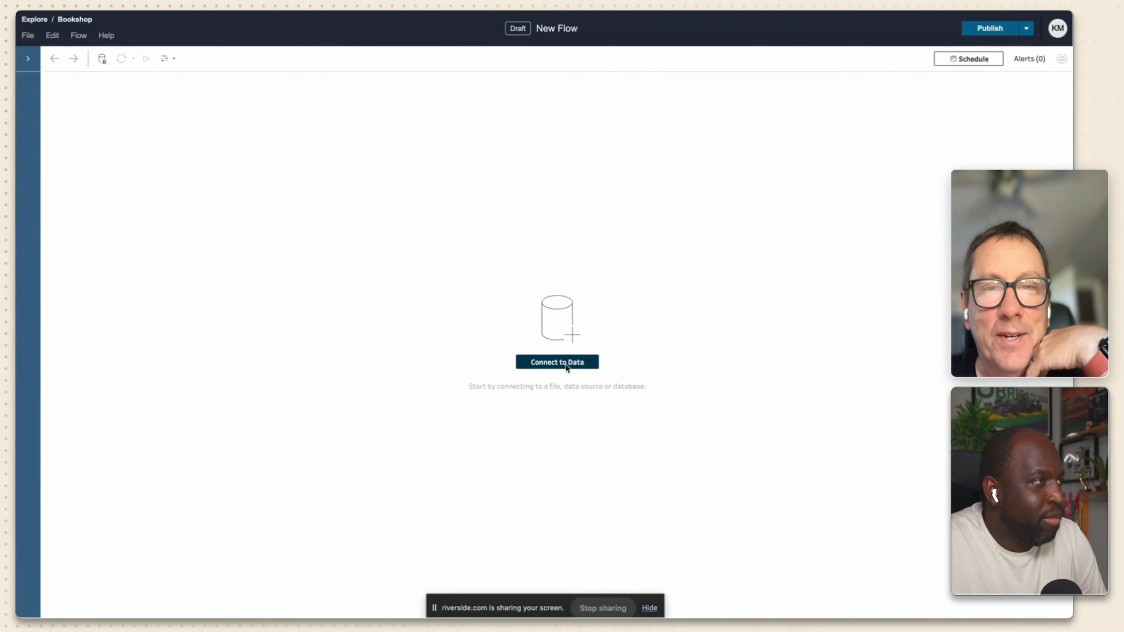
Search the Tableau Server data for "raw" and connect the flow to the Book Targets Raw data source.
{"action": "left_click", "coordinate": [567, 368]}
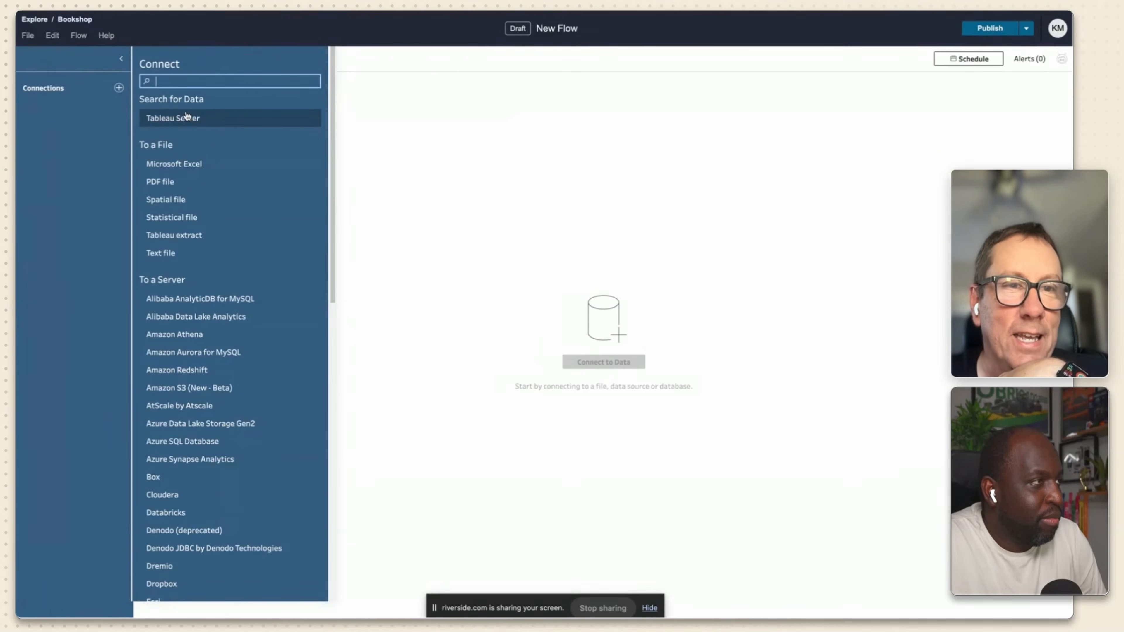
{"action": "left_click", "coordinate": [185, 118]}
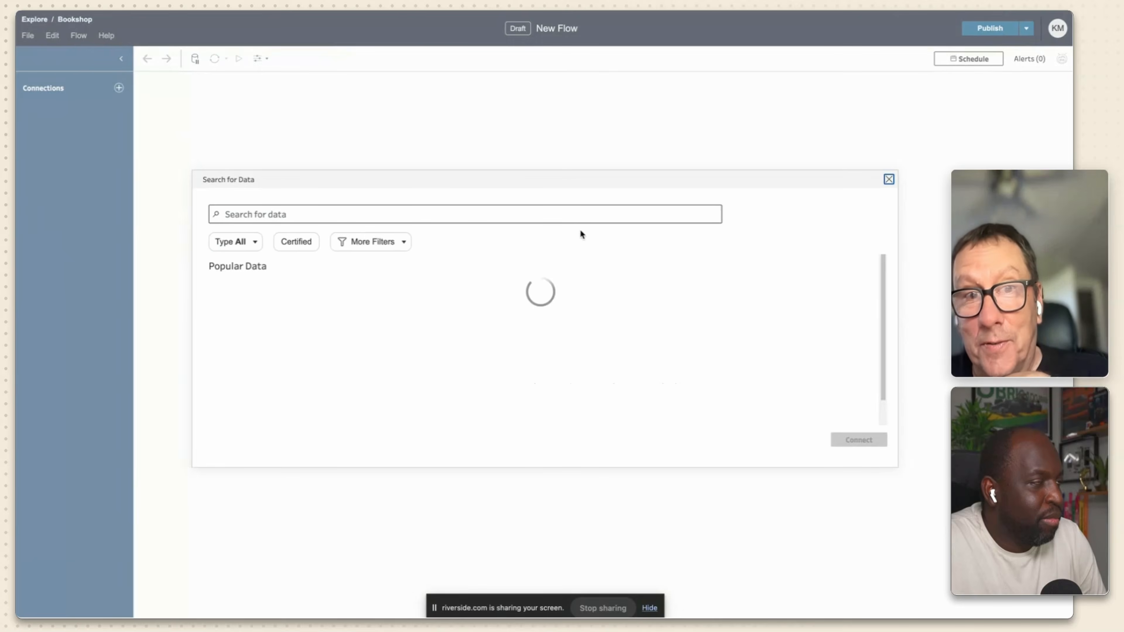
{"action": "left_click", "coordinate": [394, 217]}
{"action": "type", "text": "raw"}
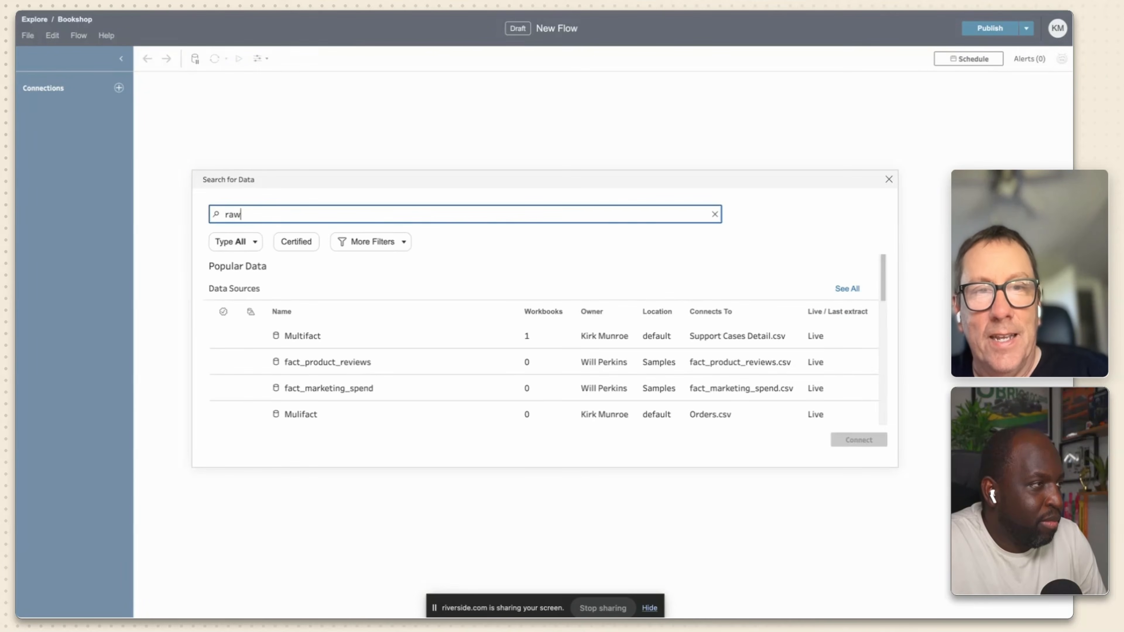
{"action": "left_click", "coordinate": [381, 301]}
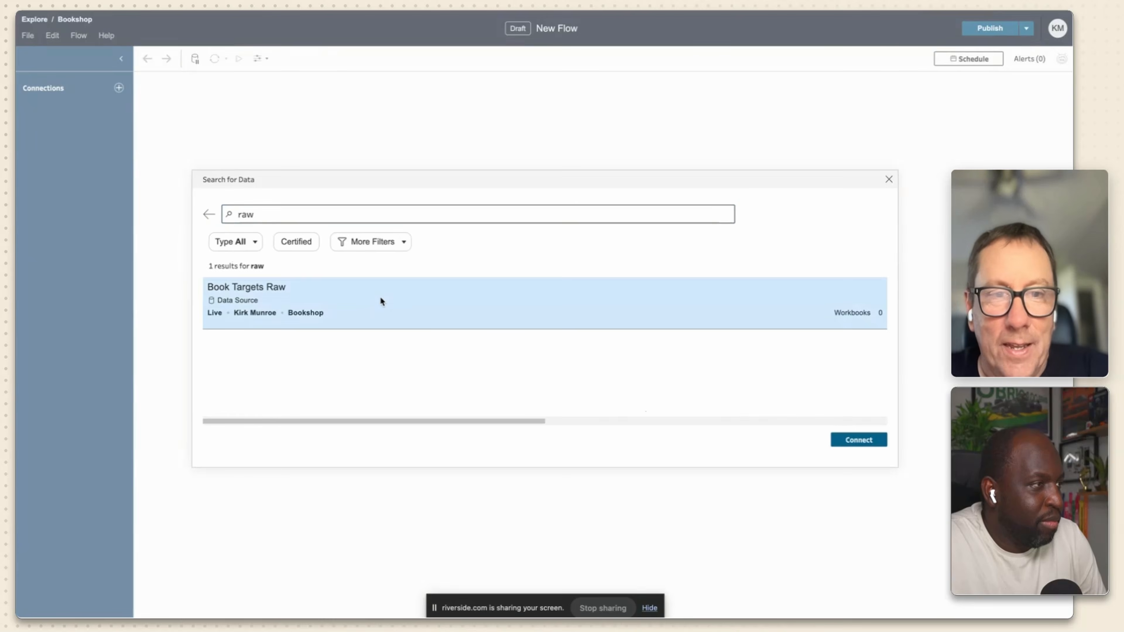
{"action": "left_click", "coordinate": [851, 443]}
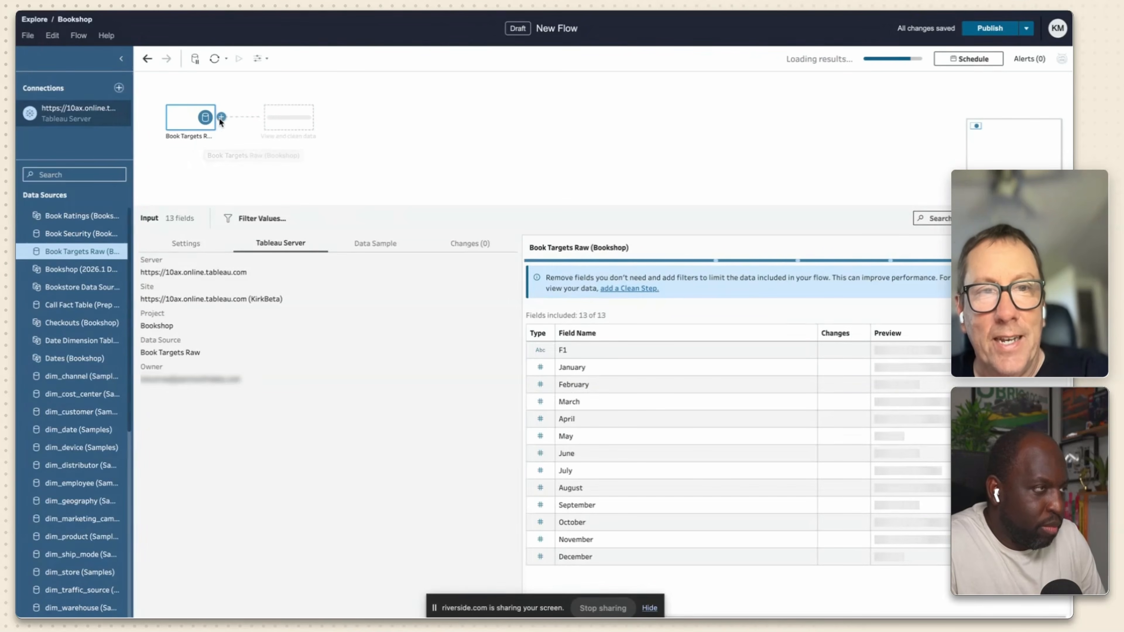
Add a clean step after the Book Targets Raw input and rename field F1 to Genre.
{"action": "left_click", "coordinate": [220, 118]}
{"action": "left_click", "coordinate": [251, 150]}
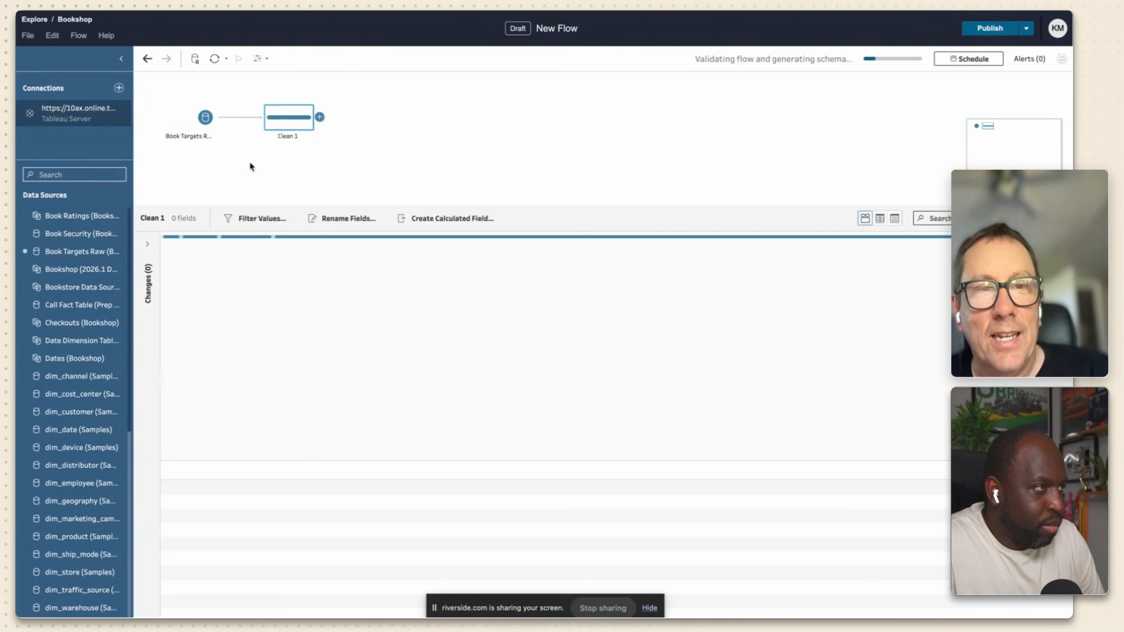
{"action": "double_click", "coordinate": [173, 269]}
{"action": "type", "text": "Genre"}
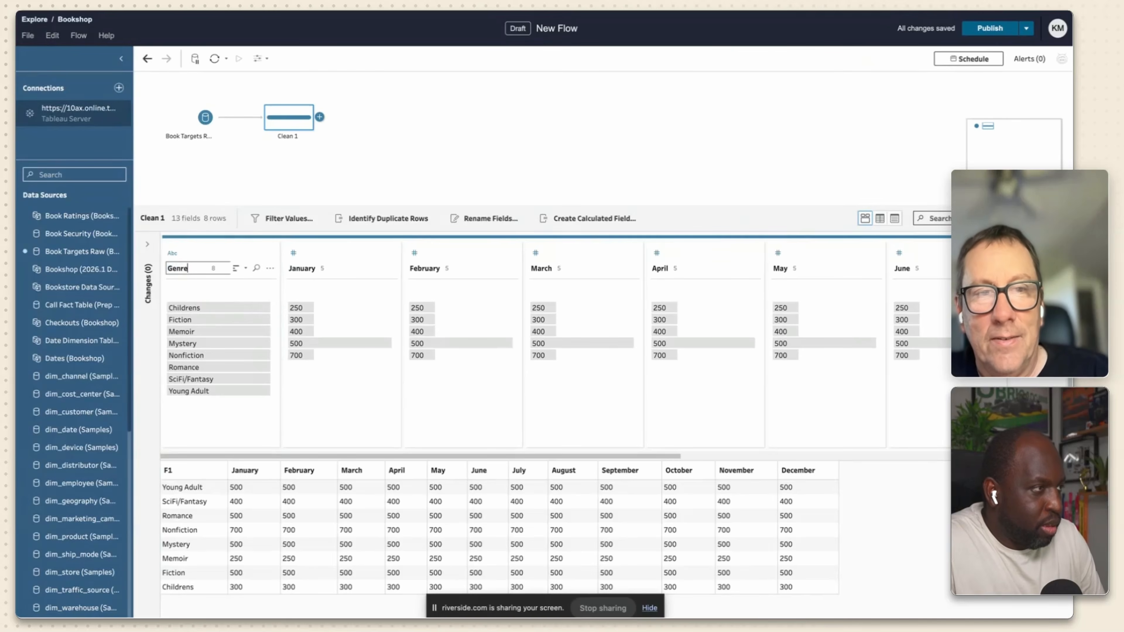
{"action": "key", "text": "Return"}
Add a pivot step after Clean 1 and pivot the twelve month fields from columns to rows, leaving Genre unpivoted.
{"action": "left_click", "coordinate": [319, 117]}
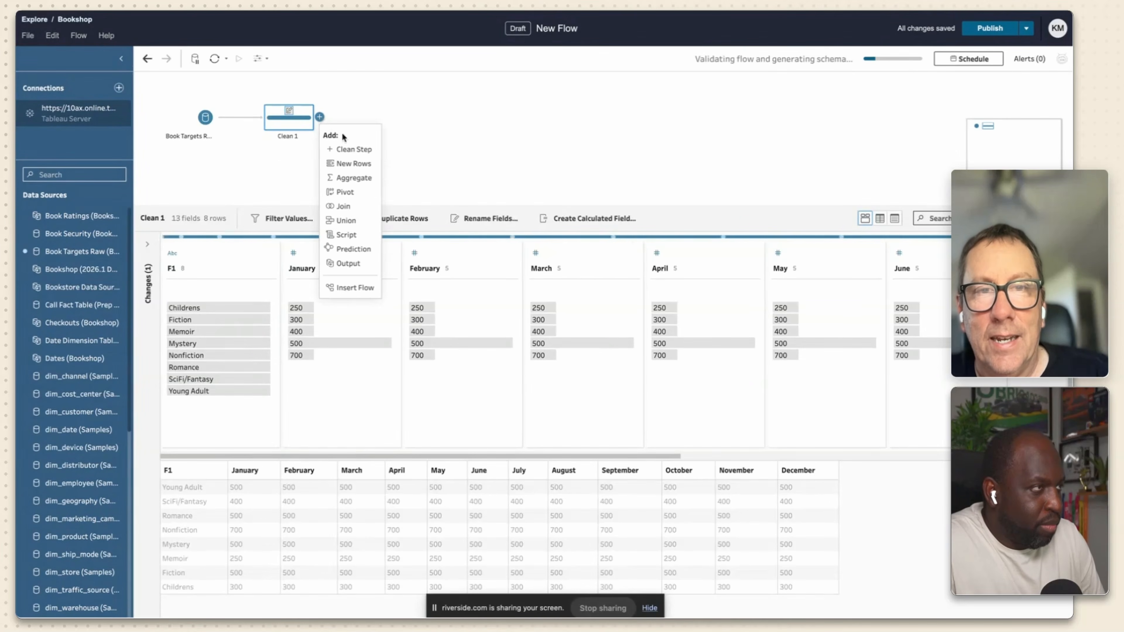
{"action": "left_click", "coordinate": [346, 192]}
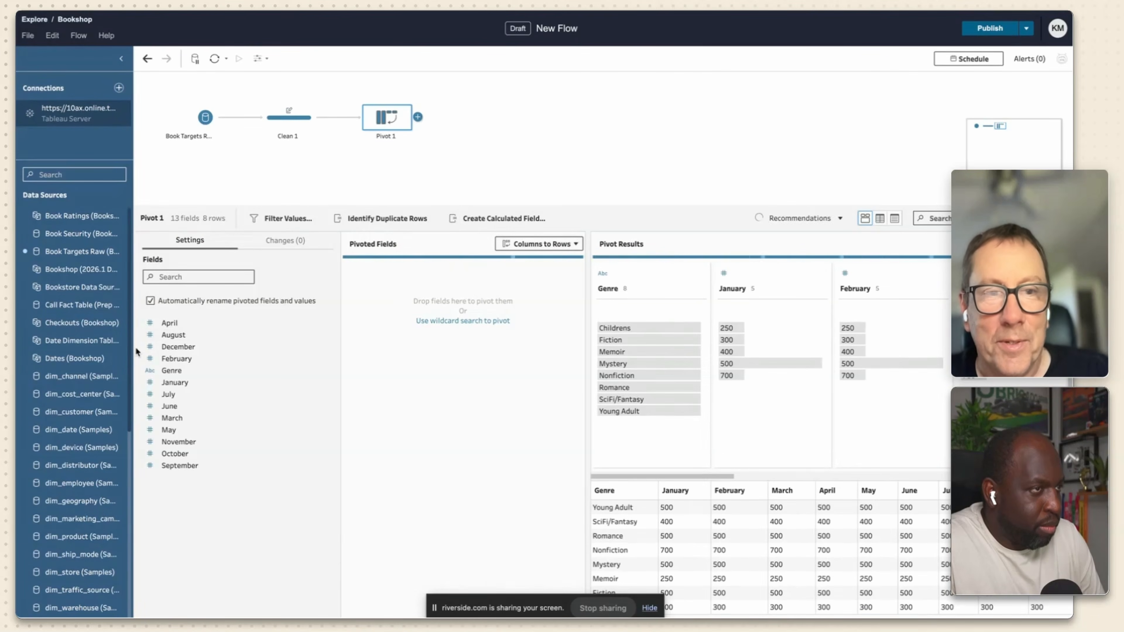
{"action": "left_click", "coordinate": [177, 323]}
{"action": "left_click", "coordinate": [213, 468], "text": "shift"}
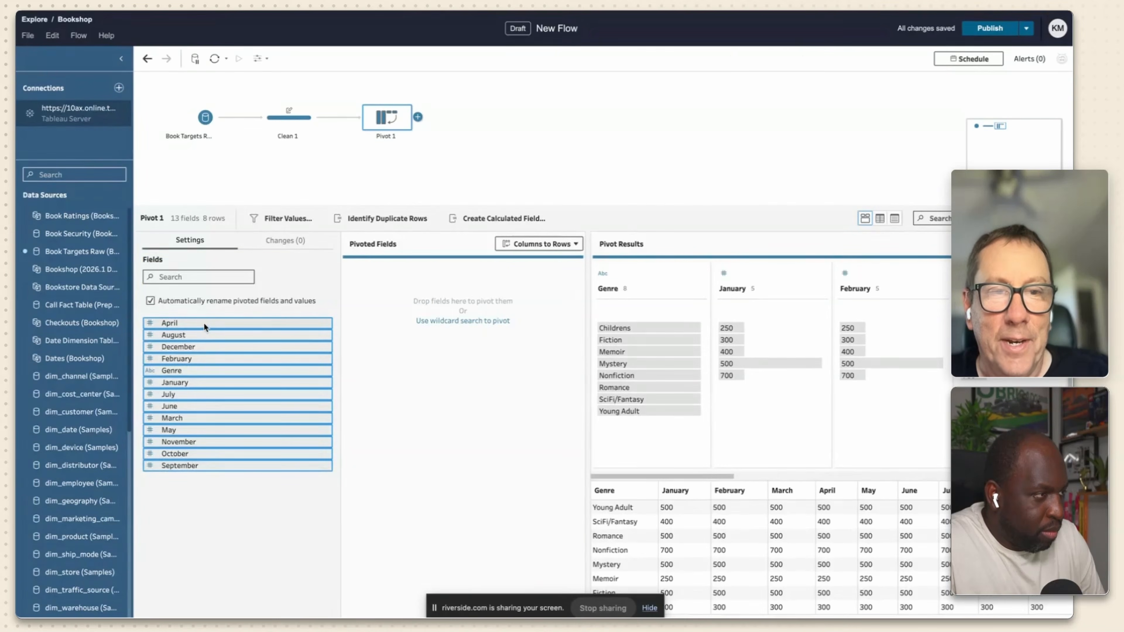
{"action": "left_click_drag", "start_coordinate": [213, 466], "coordinate": [463, 310]}
{"action": "left_click_drag", "start_coordinate": [497, 349], "coordinate": [191, 441]}
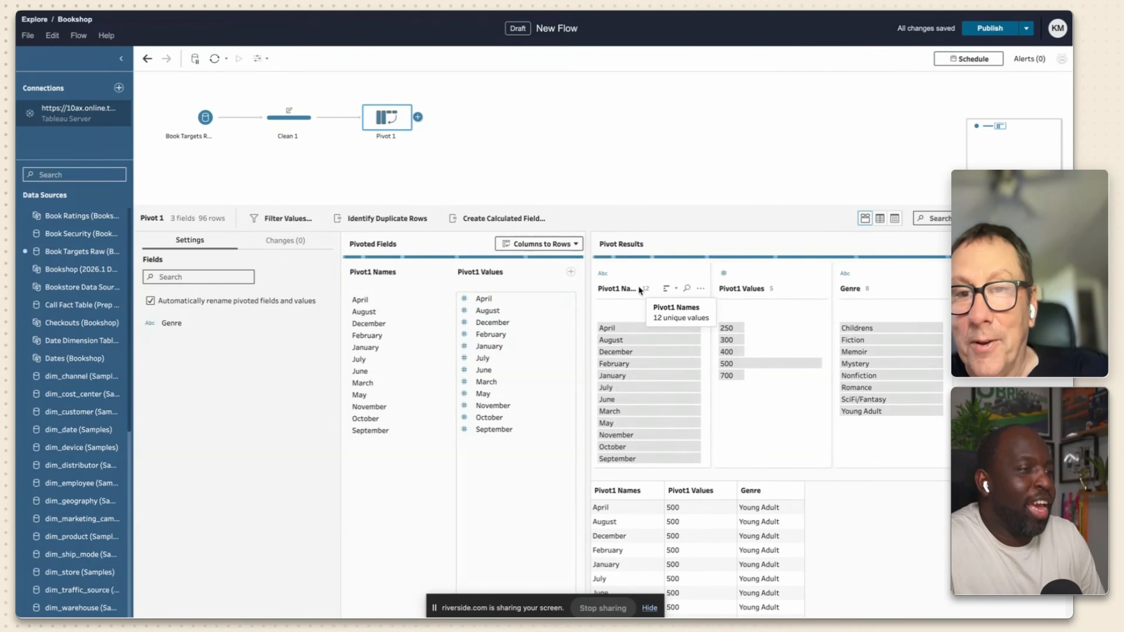
Rename the pivot result fields Pivot1 Names to Month and Pivot1 Values to Sales target.
{"action": "double_click", "coordinate": [618, 290]}
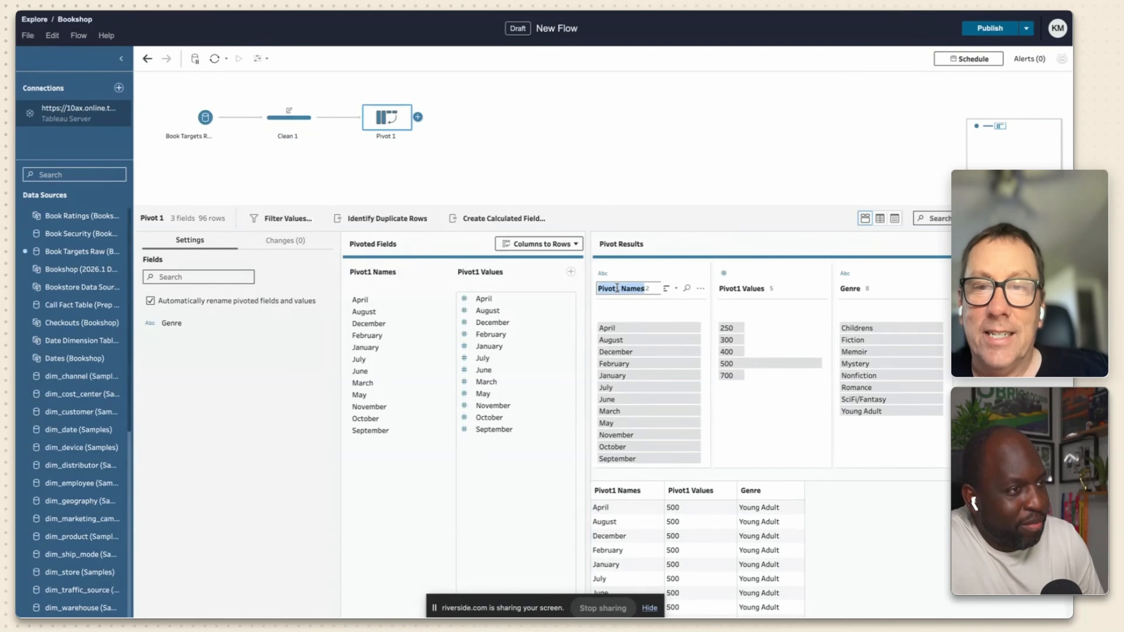
{"action": "type", "text": "Month"}
{"action": "key", "text": "Return"}
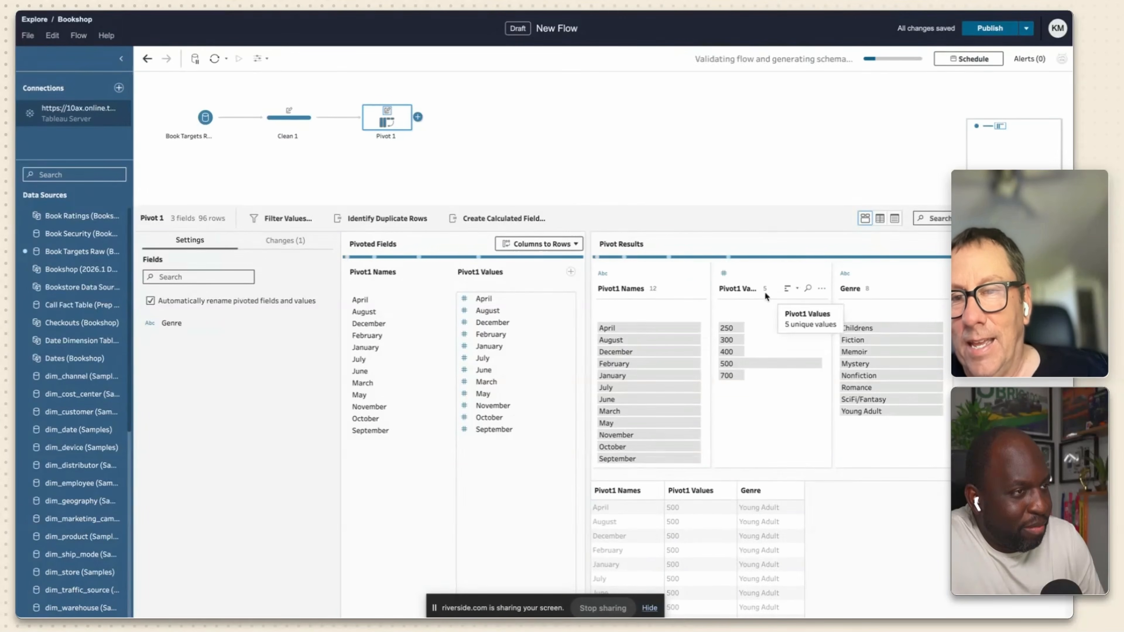
{"action": "double_click", "coordinate": [738, 288]}
{"action": "type", "text": "Sales target"}
{"action": "left_click", "coordinate": [773, 334]}
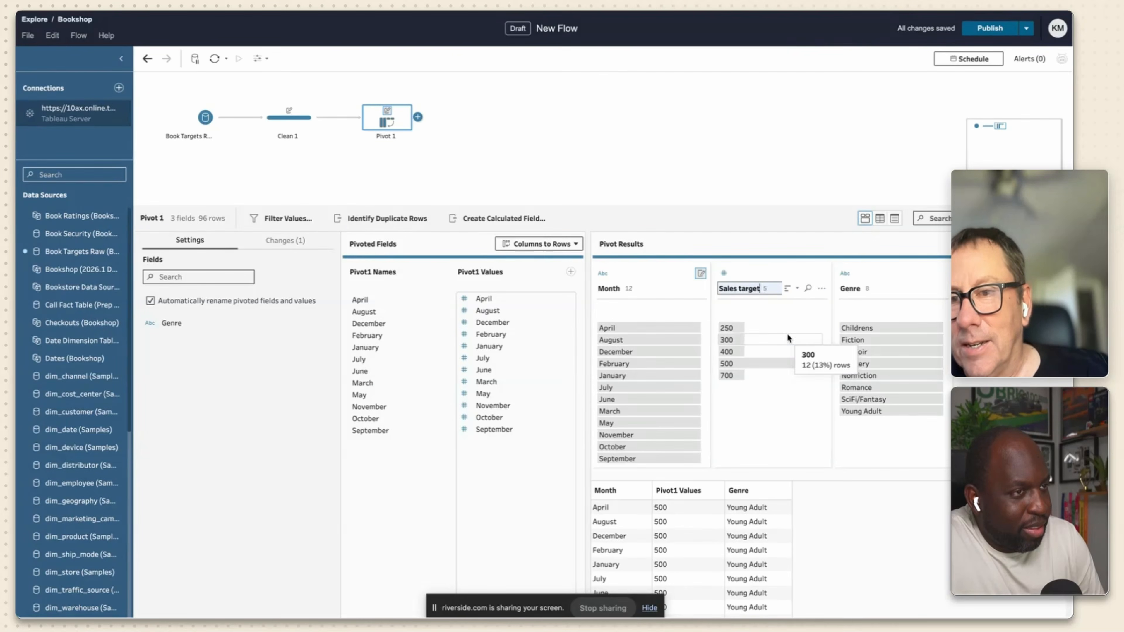
{"action": "left_click", "coordinate": [817, 172]}
Add an output step after Pivot 1 and name its published data source Targets Cleaned.
{"action": "left_click", "coordinate": [386, 123]}
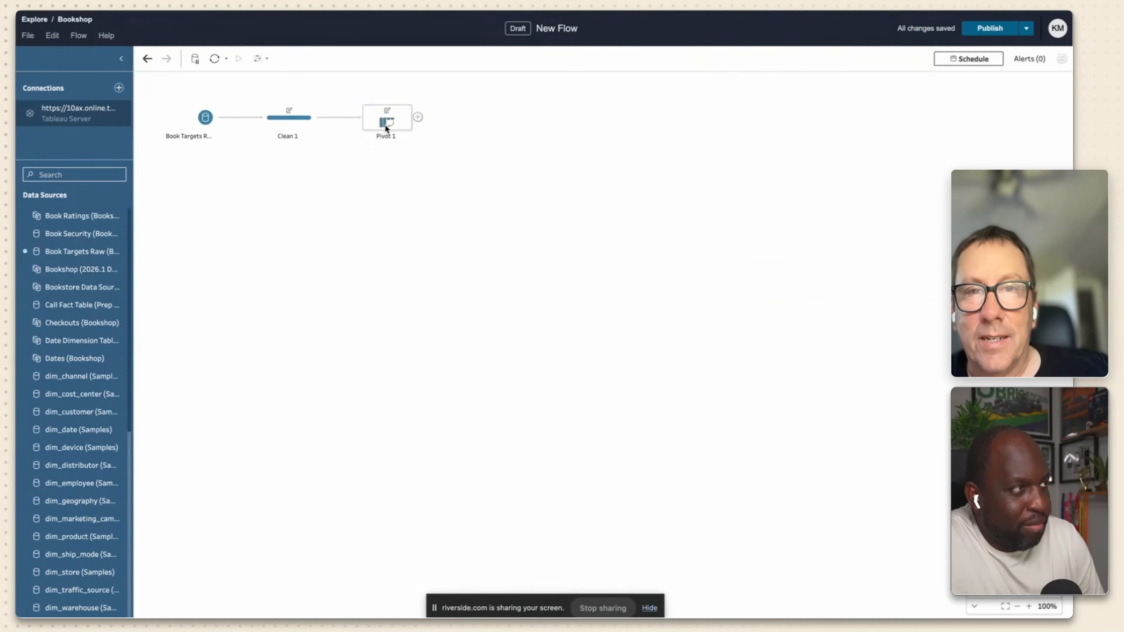
{"action": "left_click", "coordinate": [417, 117]}
{"action": "left_click", "coordinate": [446, 263]}
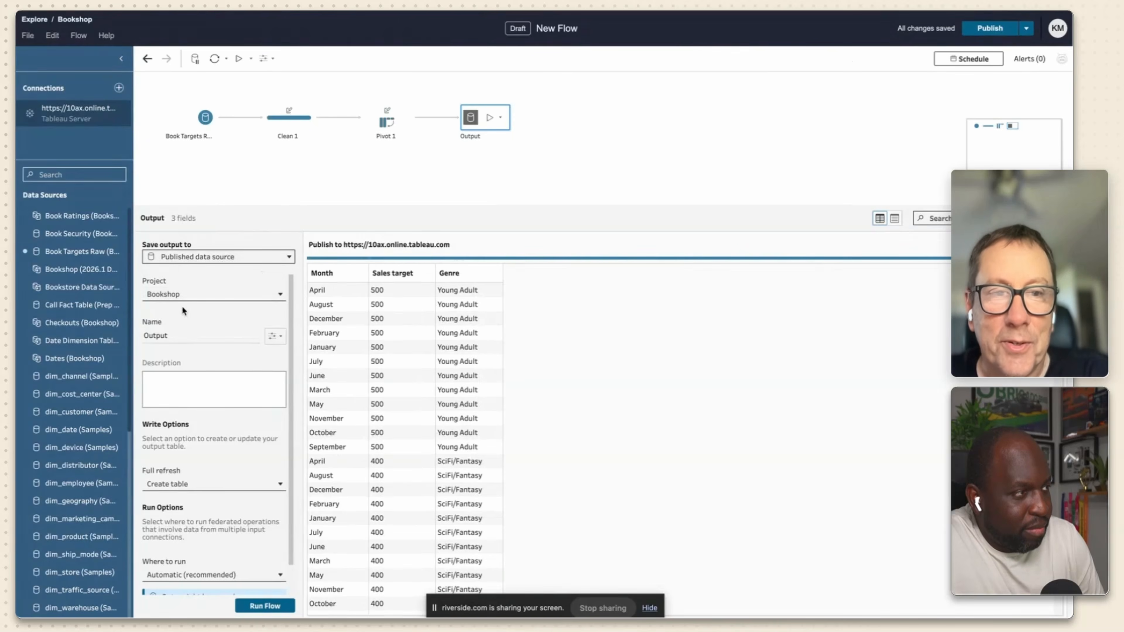
{"action": "double_click", "coordinate": [171, 335]}
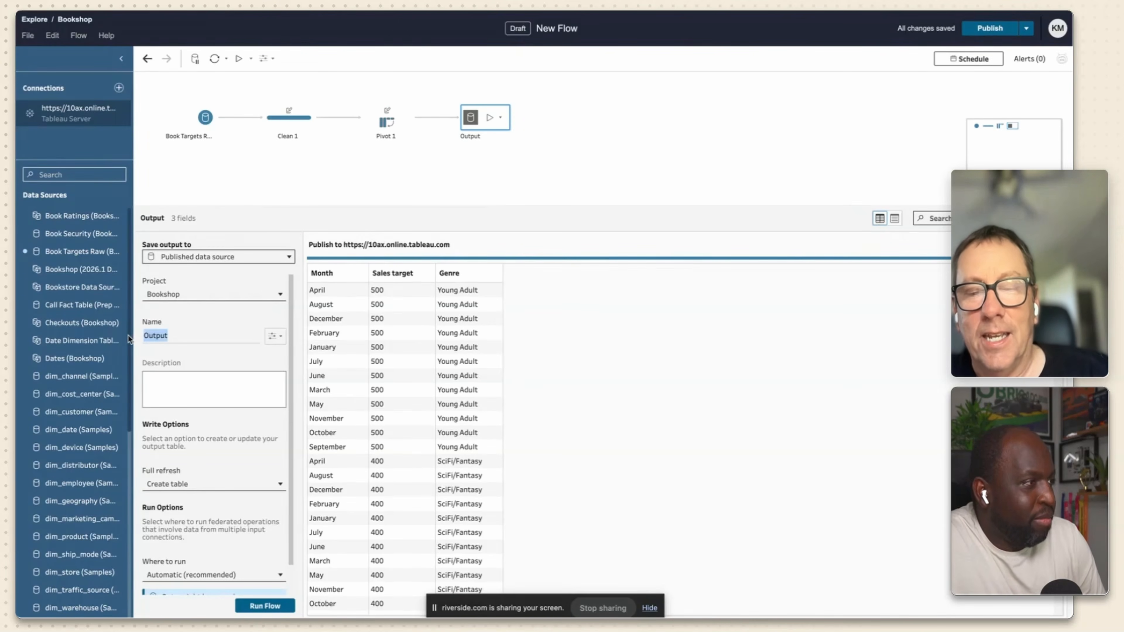
{"action": "type", "text": "Tar"}
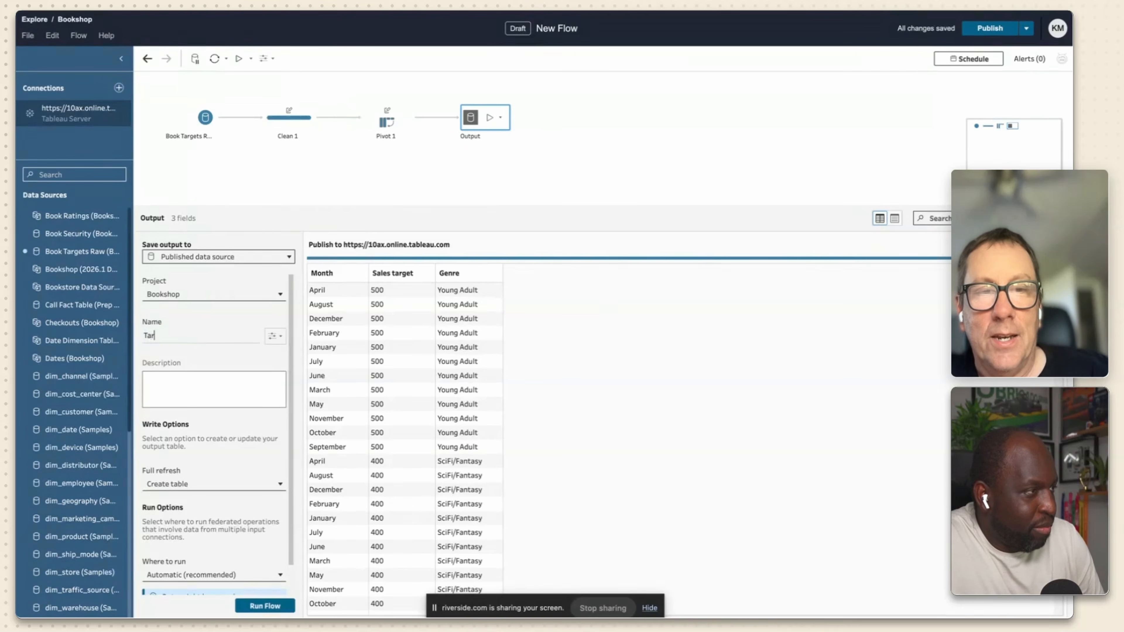
{"action": "type", "text": "gets Cleaned"}
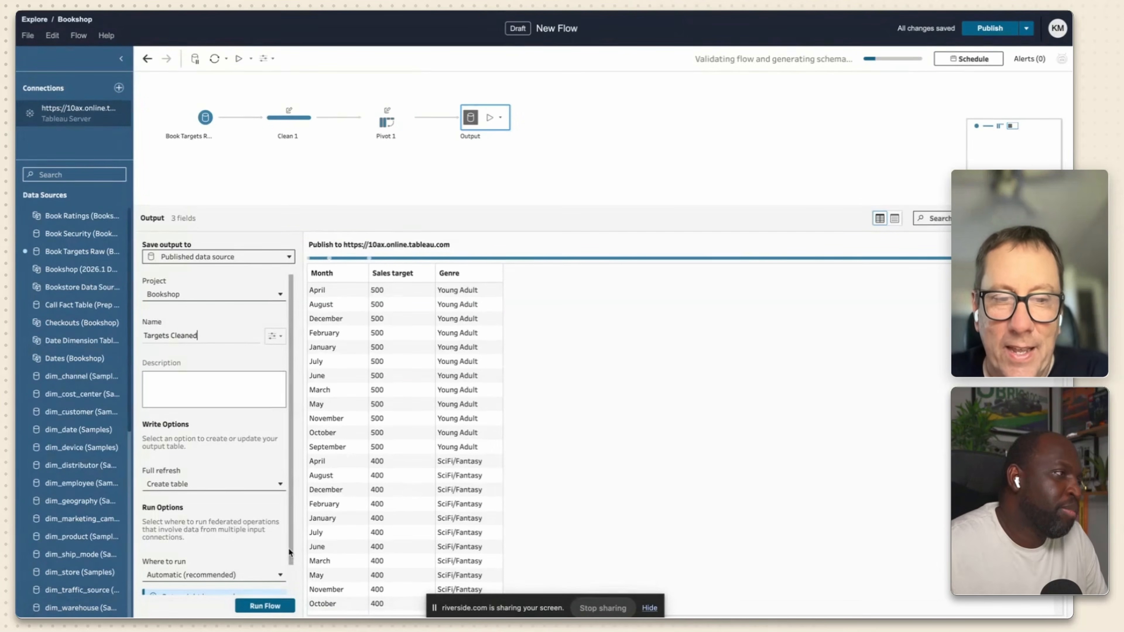
Publish the flow to the Bookshop project under the name Book Target Flow.
{"action": "left_click", "coordinate": [264, 605]}
{"action": "left_click", "coordinate": [644, 357]}
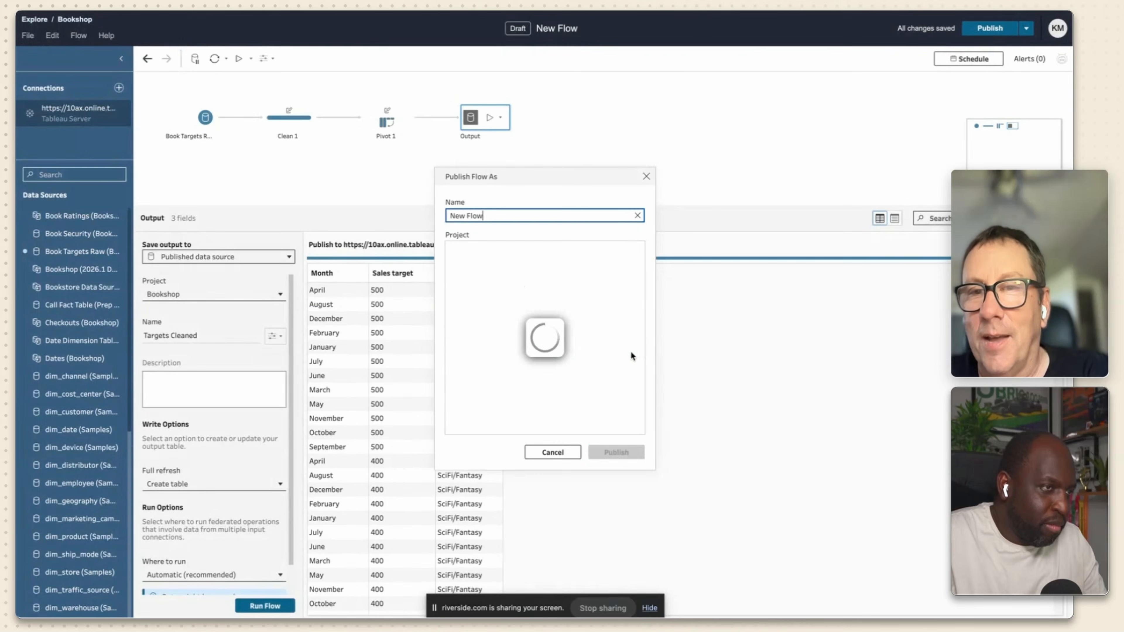
{"action": "left_click_drag", "start_coordinate": [496, 214], "coordinate": [409, 221]}
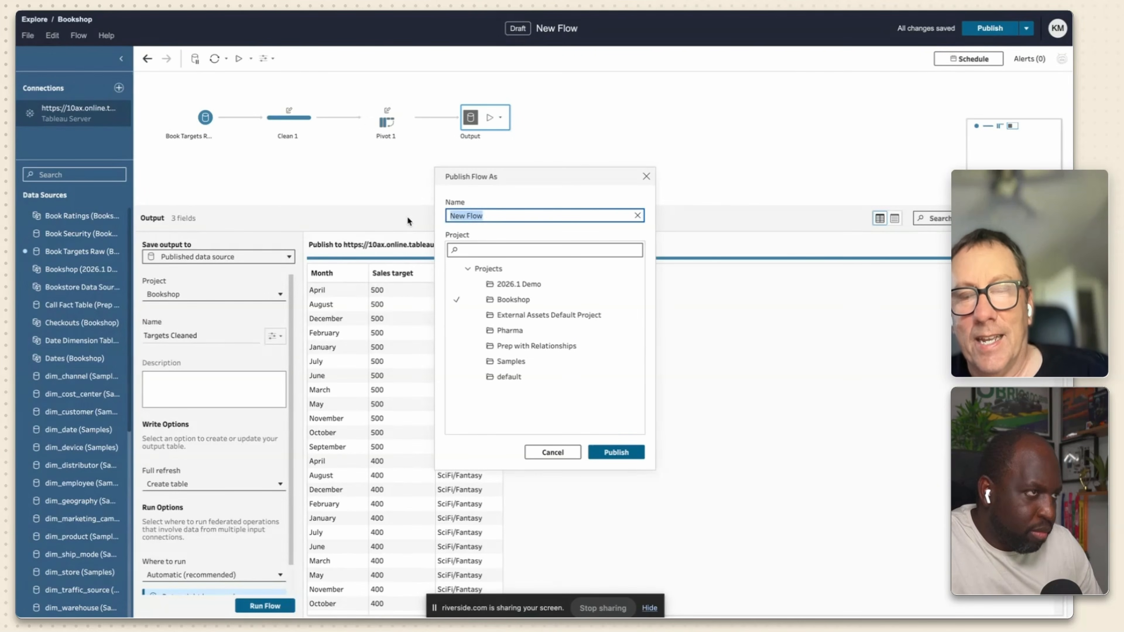
{"action": "type", "text": "Book Targ"}
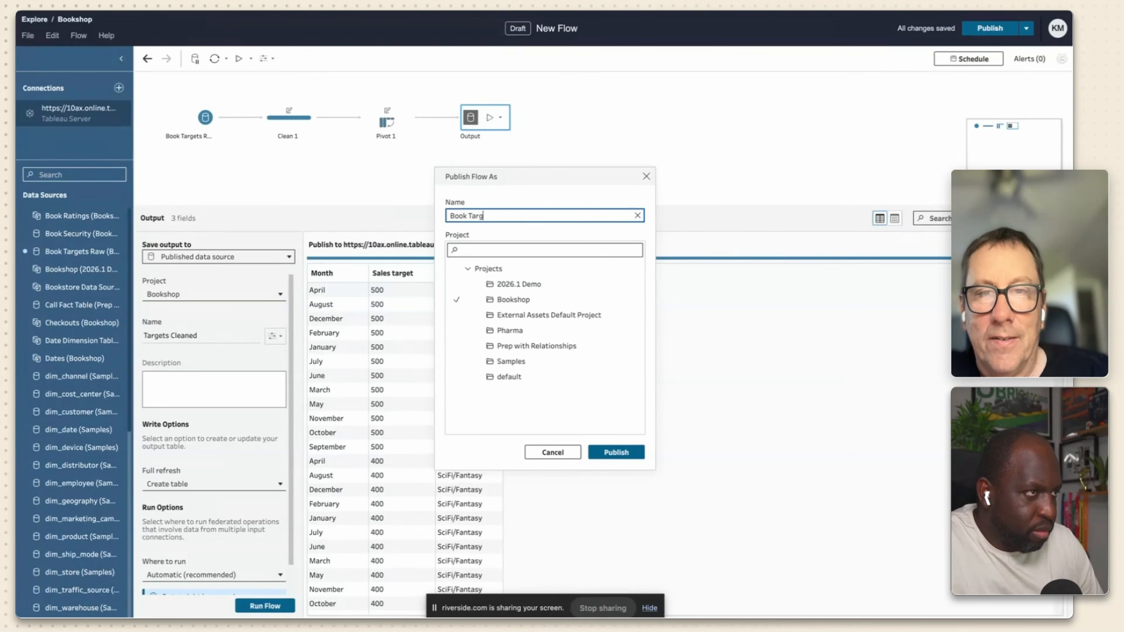
{"action": "type", "text": "et Flow"}
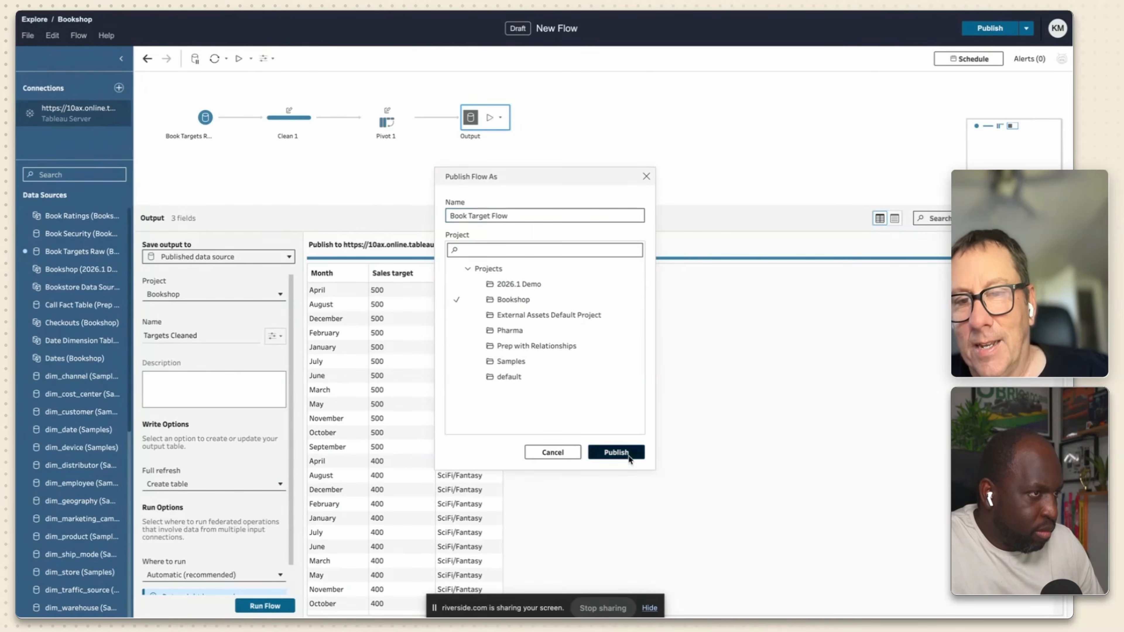
{"action": "left_click", "coordinate": [628, 459]}
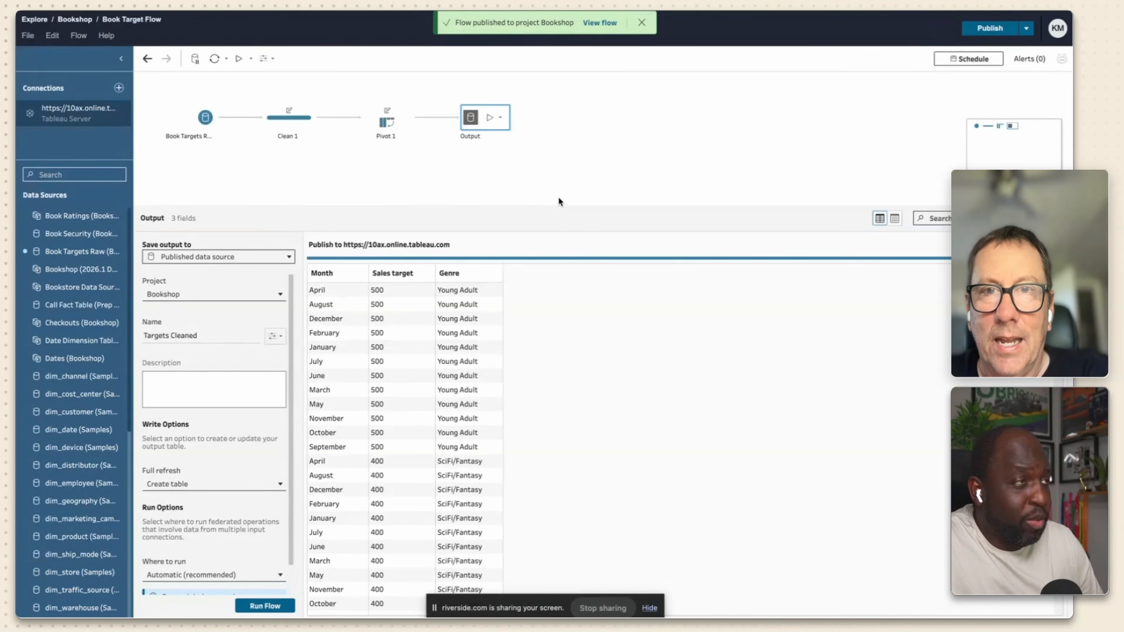
Run the flow's output step and switch back to the Bookshop project's content list.
{"action": "left_click", "coordinate": [490, 119]}
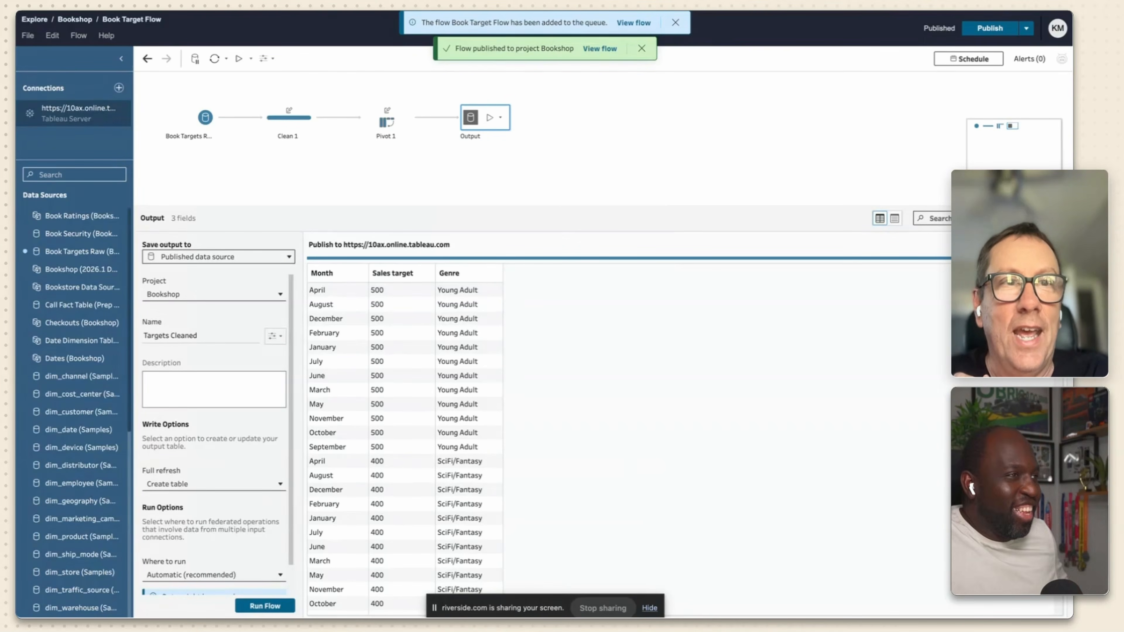
{"action": "key", "text": "ctrl+shift+Tab"}
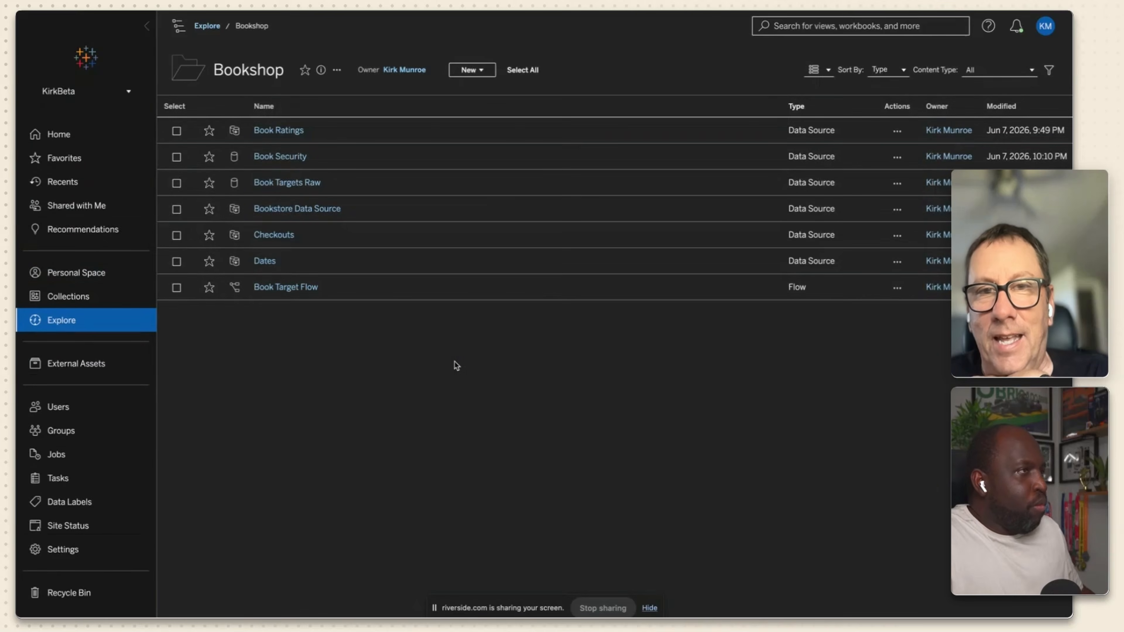
Open Book Target Flow and check its run history, refreshing the page for the latest status of the output run.
{"action": "left_click", "coordinate": [294, 287]}
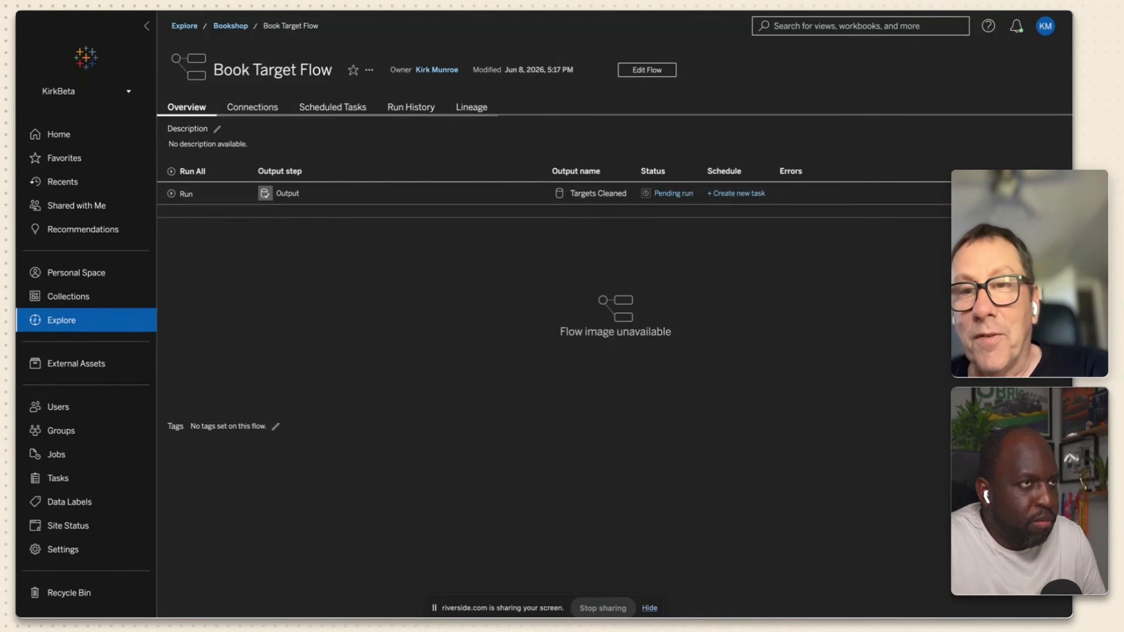
{"action": "left_click", "coordinate": [75, 4]}
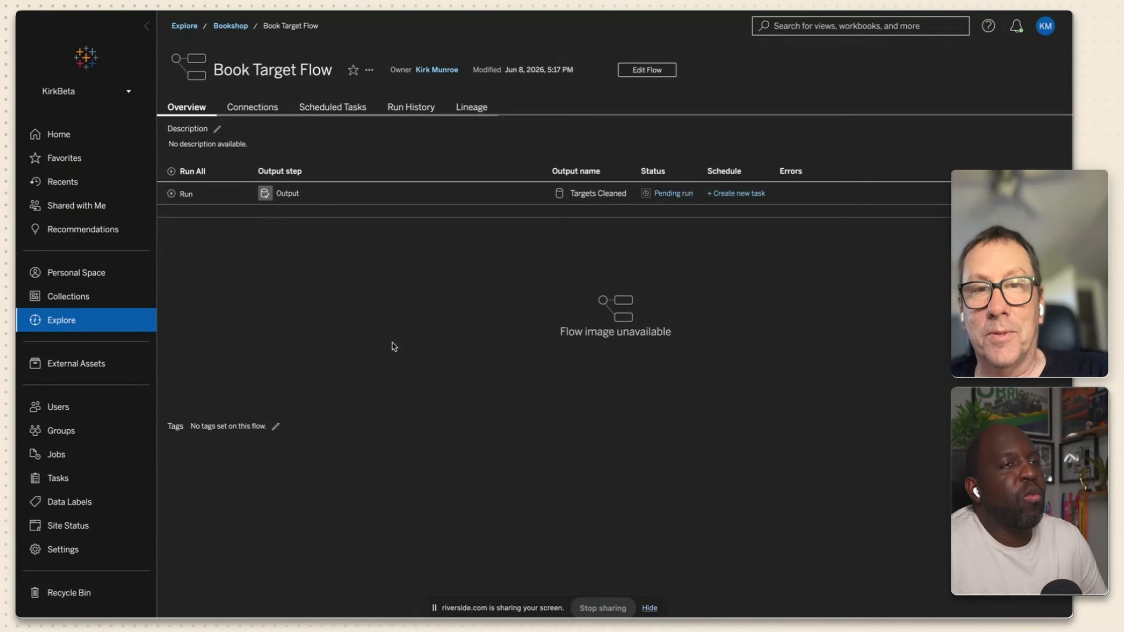
{"action": "left_click", "coordinate": [404, 108]}
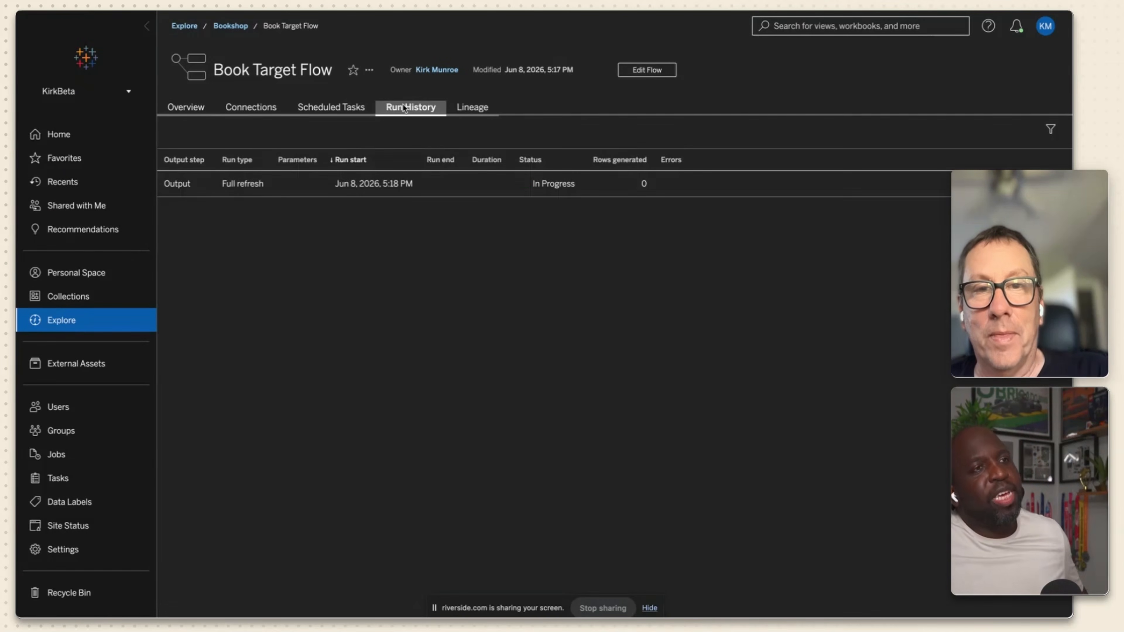
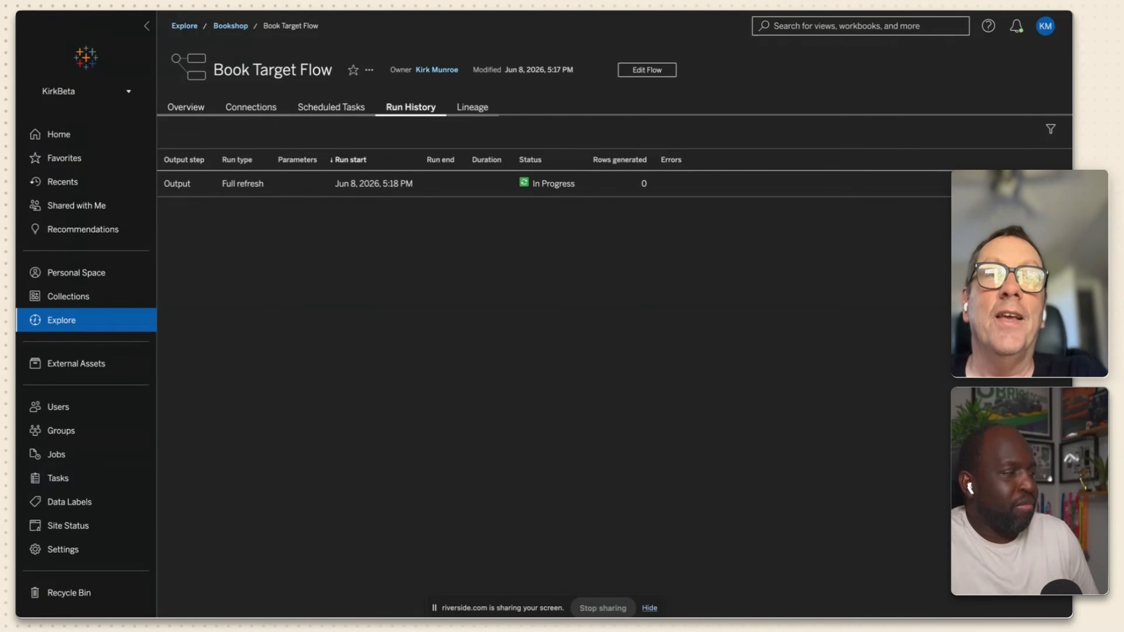
{"action": "key", "text": "super+r"}
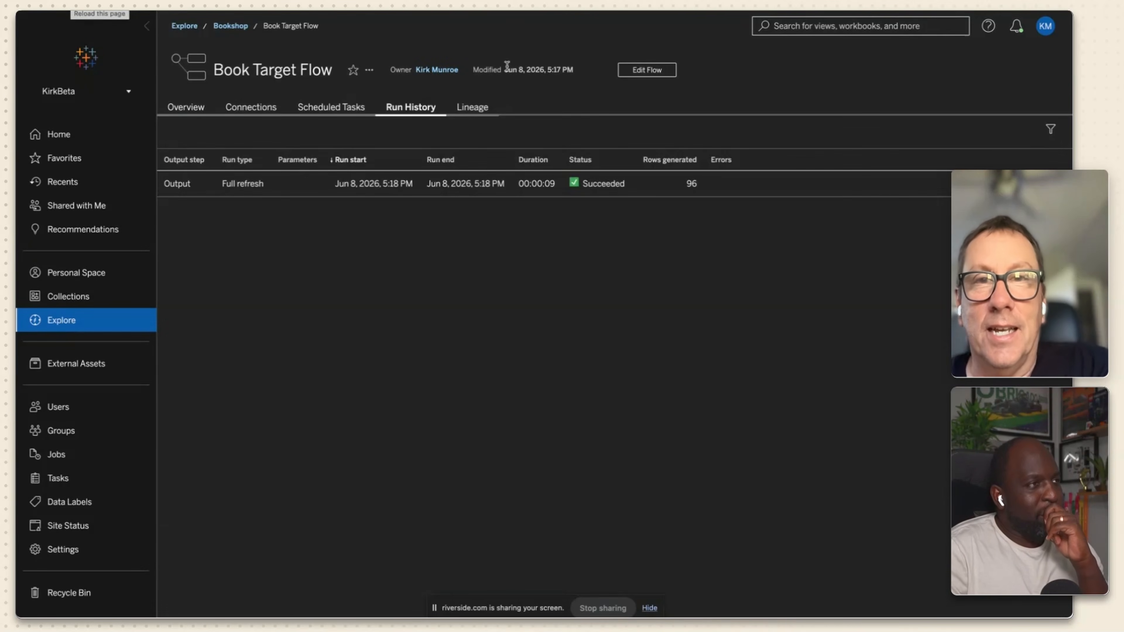
Switch back to the workbook draft and add the published data source Targets Cleaned to the Bookstore Data Source model.
{"action": "key", "text": "ctrl+shift+Tab"}
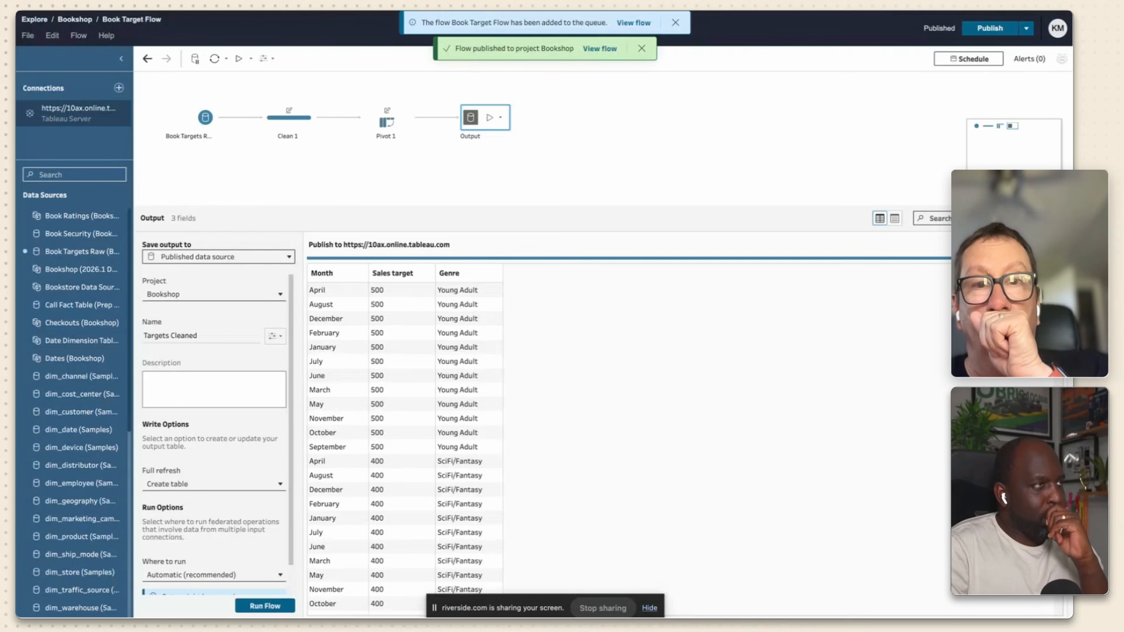
{"action": "key", "text": "ctrl+shift+Tab"}
{"action": "key", "text": "ctrl+shift+Tab"}
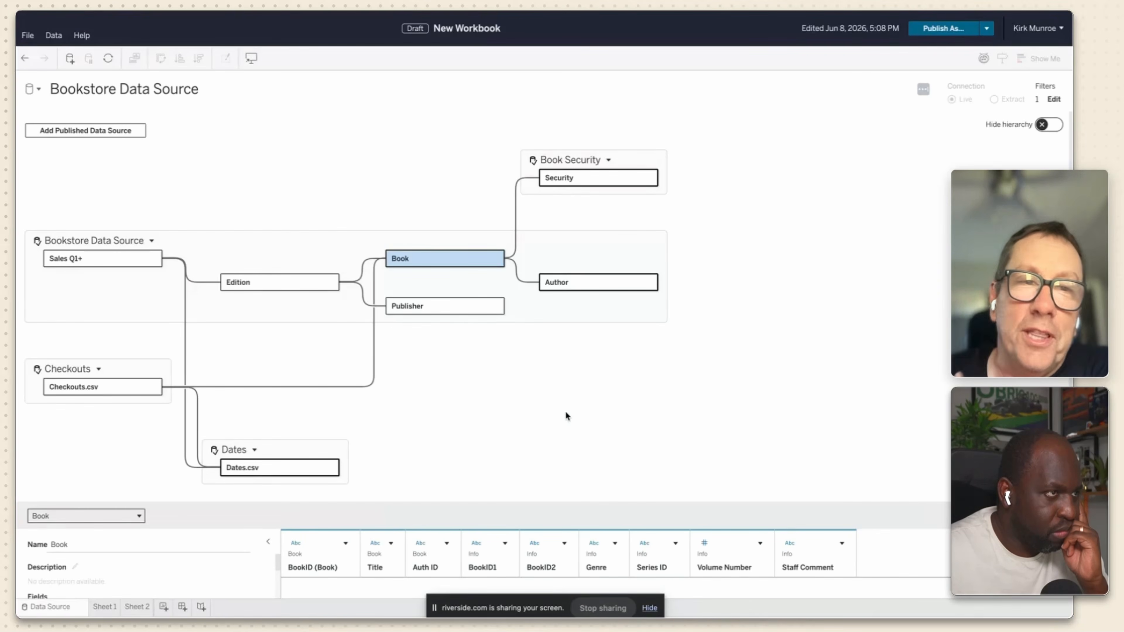
{"action": "left_click", "coordinate": [107, 131]}
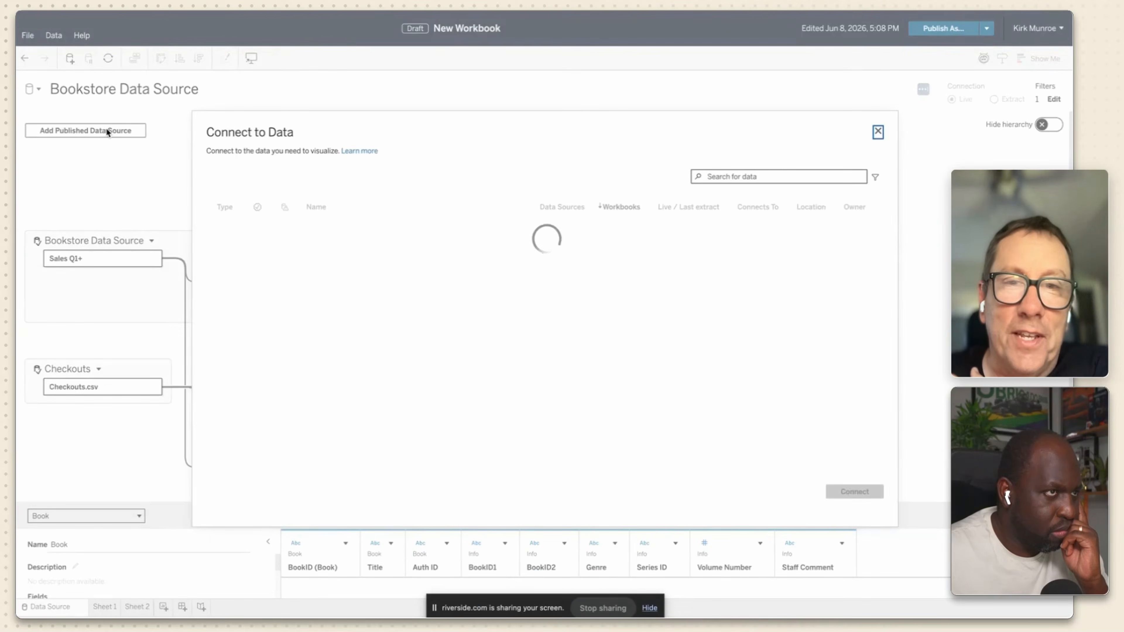
{"action": "left_click", "coordinate": [752, 177]}
{"action": "type", "text": "targ"}
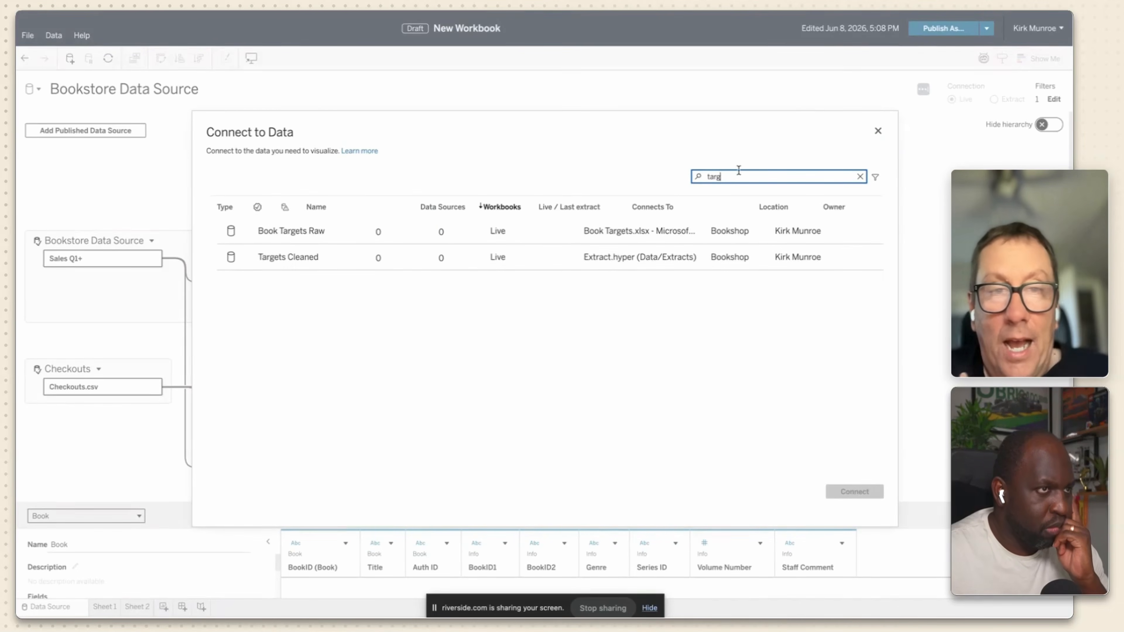
{"action": "left_click", "coordinate": [305, 262]}
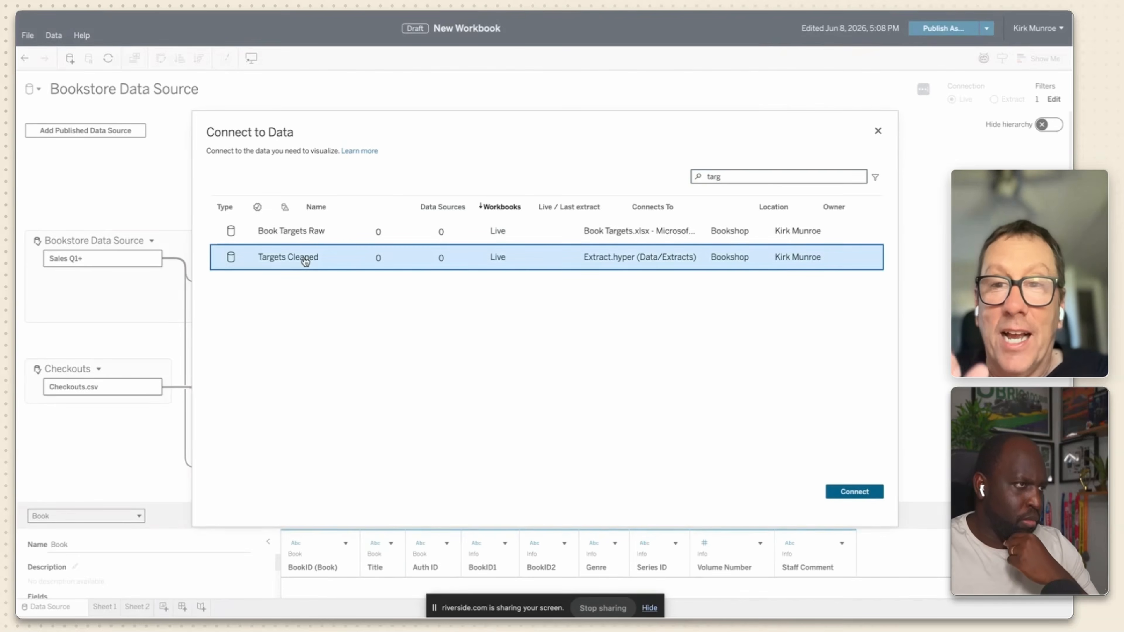
{"action": "left_click", "coordinate": [854, 491]}
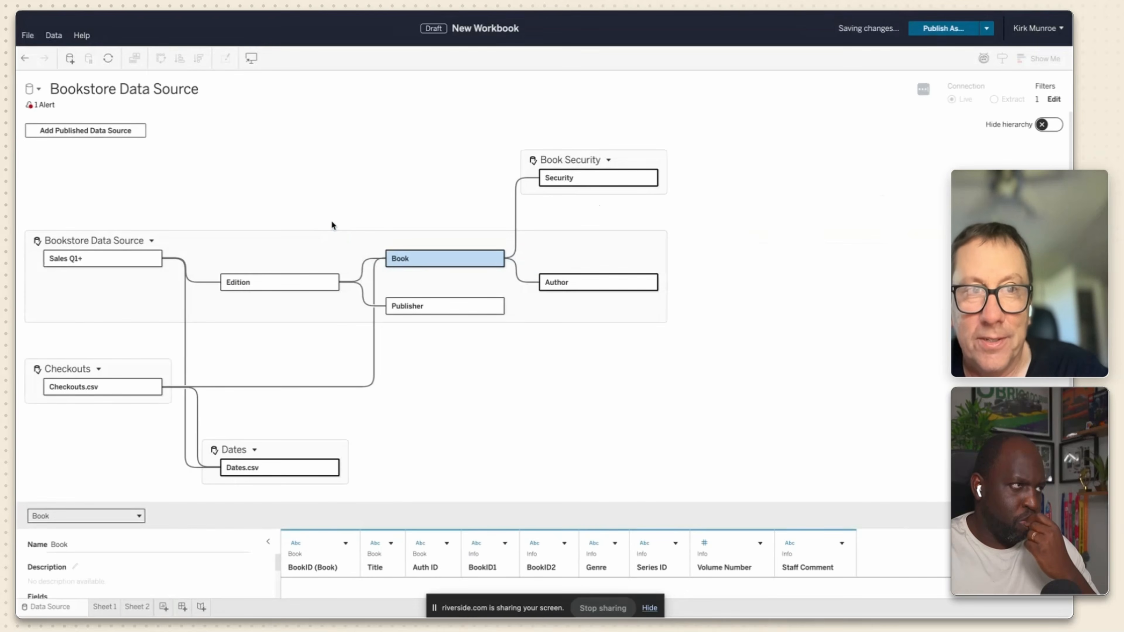
{"action": "scroll", "coordinate": [428, 397], "scroll_direction": "down", "scroll_amount": 3}
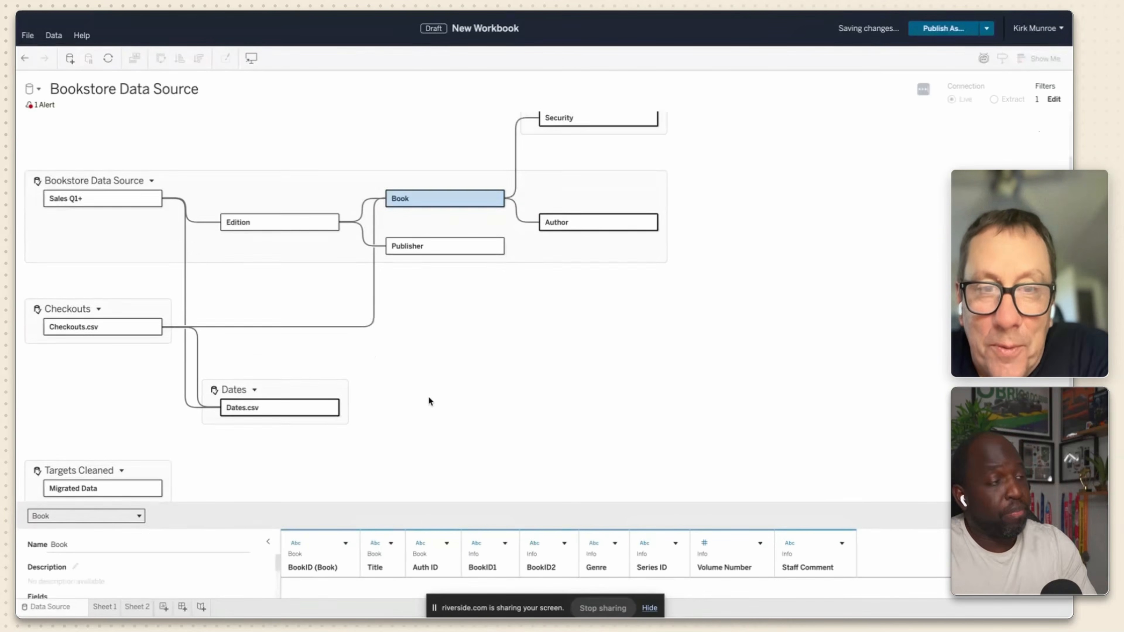
{"action": "left_click_drag", "start_coordinate": [508, 176], "coordinate": [47, 479]}
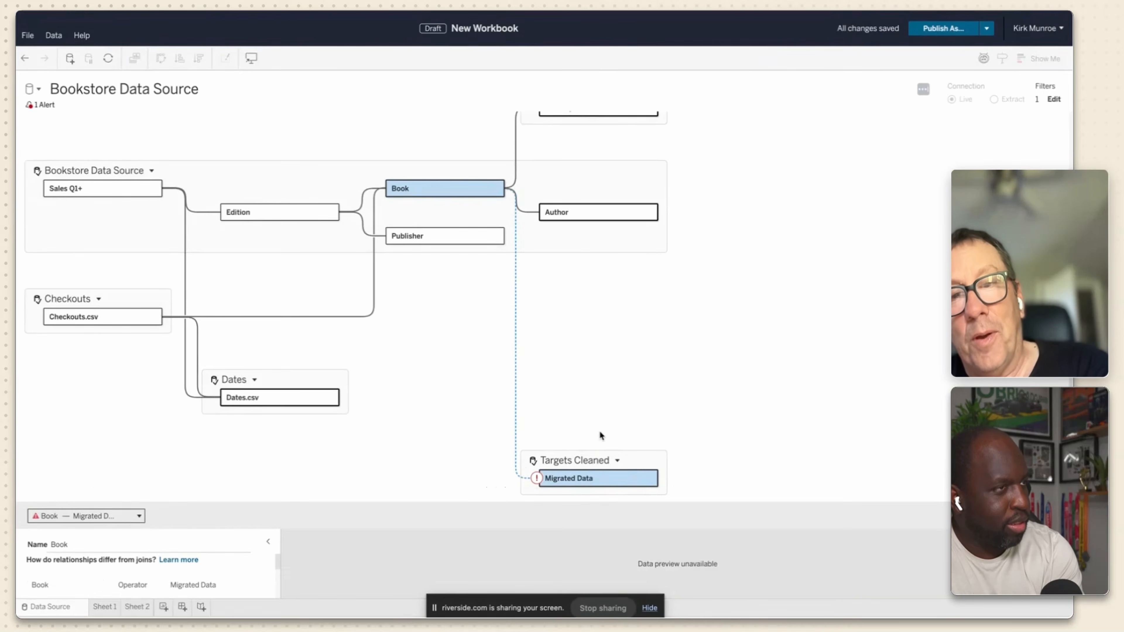
{"action": "left_click", "coordinate": [25, 58]}
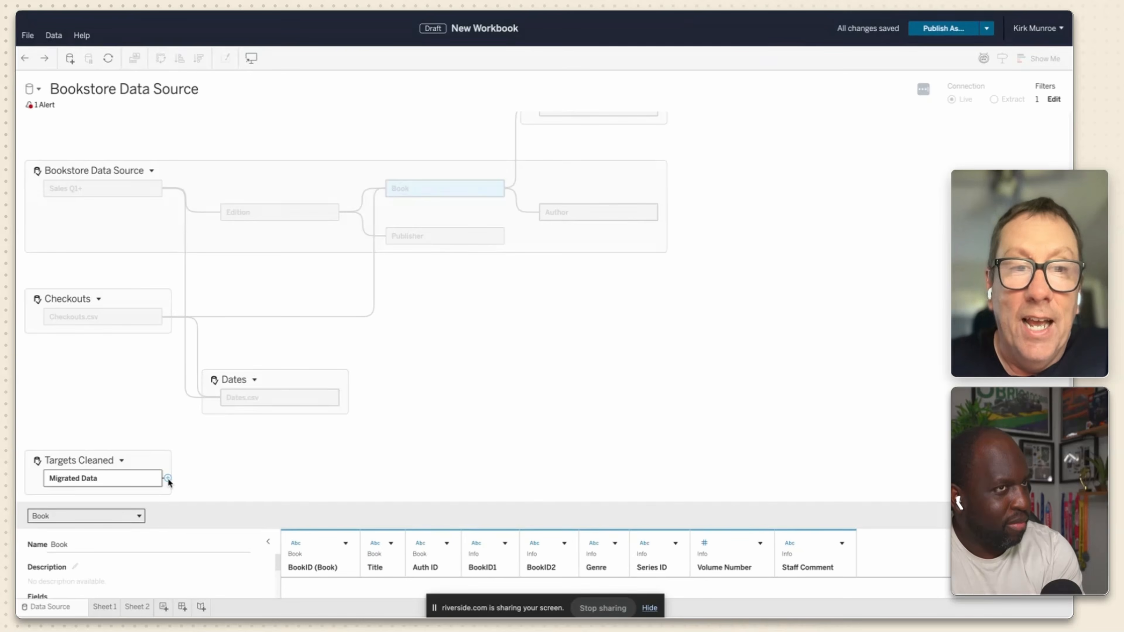
Relate the Migrated Data table of Targets Cleaned to Book, matching Genre (Extract2) to Genre with the equals operator.
{"action": "left_click_drag", "start_coordinate": [168, 479], "coordinate": [404, 194]}
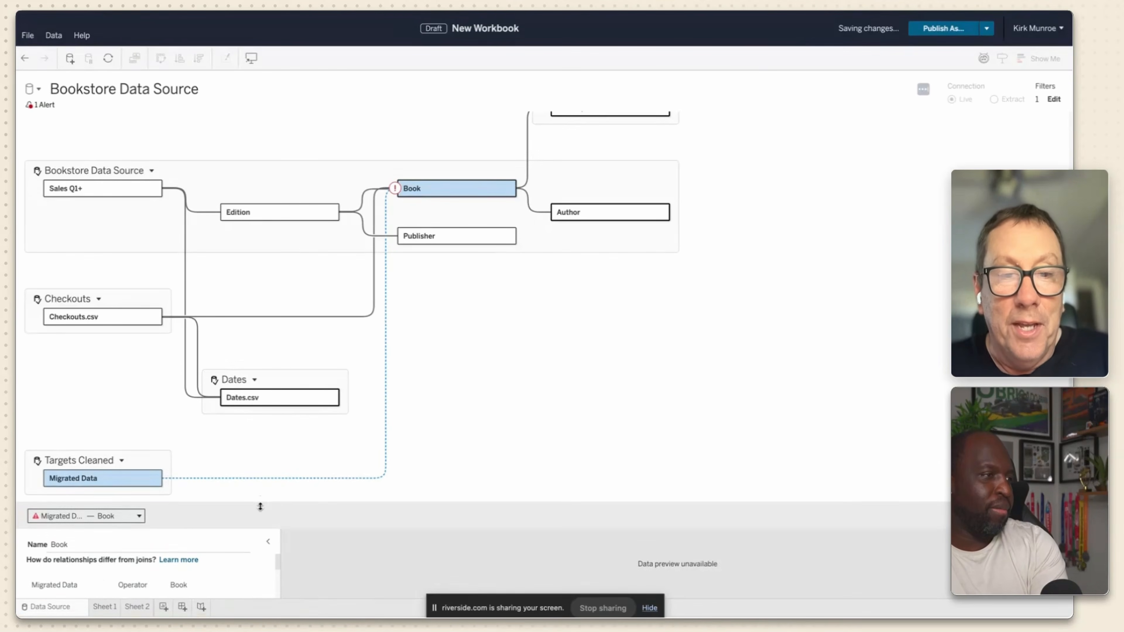
{"action": "left_click_drag", "start_coordinate": [260, 506], "coordinate": [261, 407]}
{"action": "left_click", "coordinate": [82, 506]}
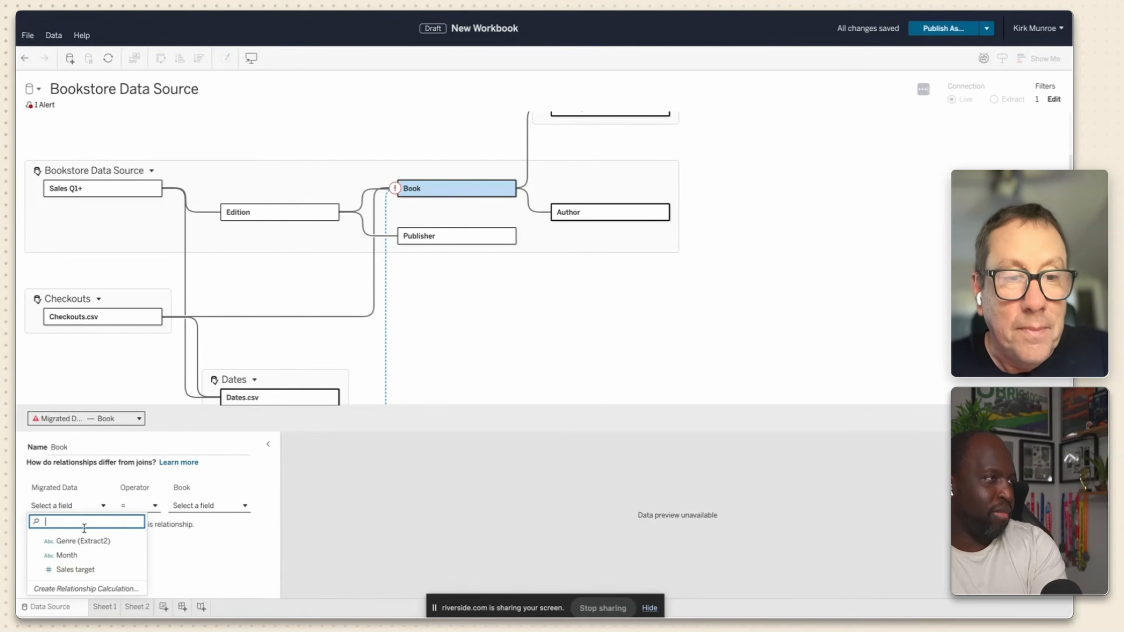
{"action": "left_click", "coordinate": [83, 540]}
{"action": "left_click", "coordinate": [208, 505]}
{"action": "scroll", "coordinate": [225, 573], "scroll_direction": "down", "scroll_amount": 1}
{"action": "left_click", "coordinate": [226, 573]}
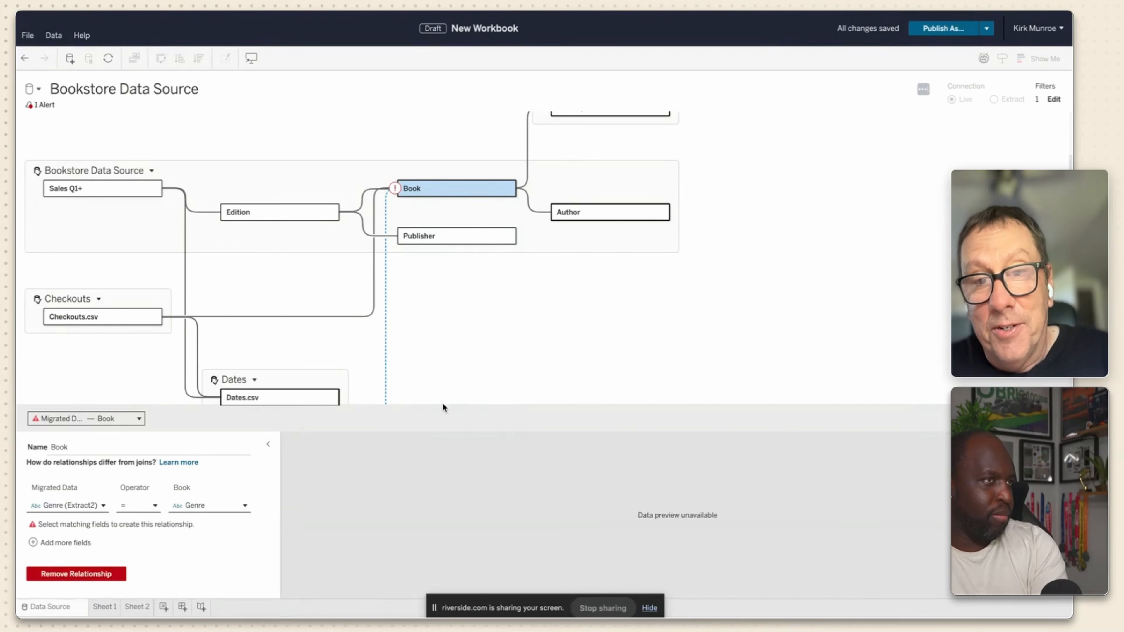
{"action": "left_click_drag", "start_coordinate": [441, 404], "coordinate": [454, 510]}
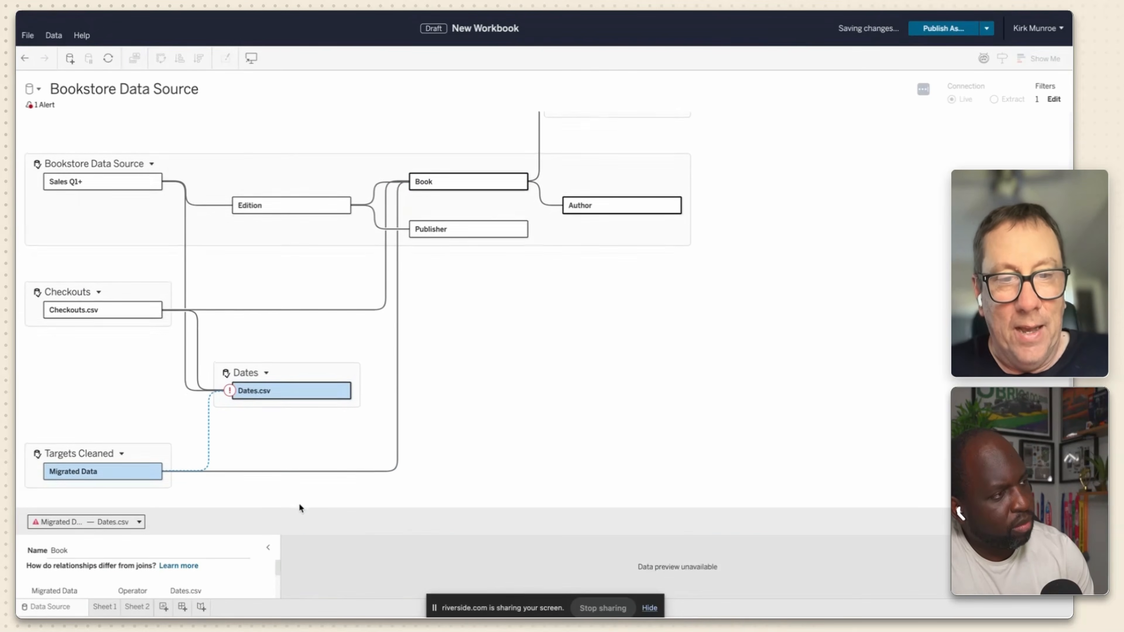
Relate Migrated Data to Dates.csv and choose Month as the matching field on the Migrated Data side.
{"action": "left_click_drag", "start_coordinate": [300, 509], "coordinate": [298, 372]}
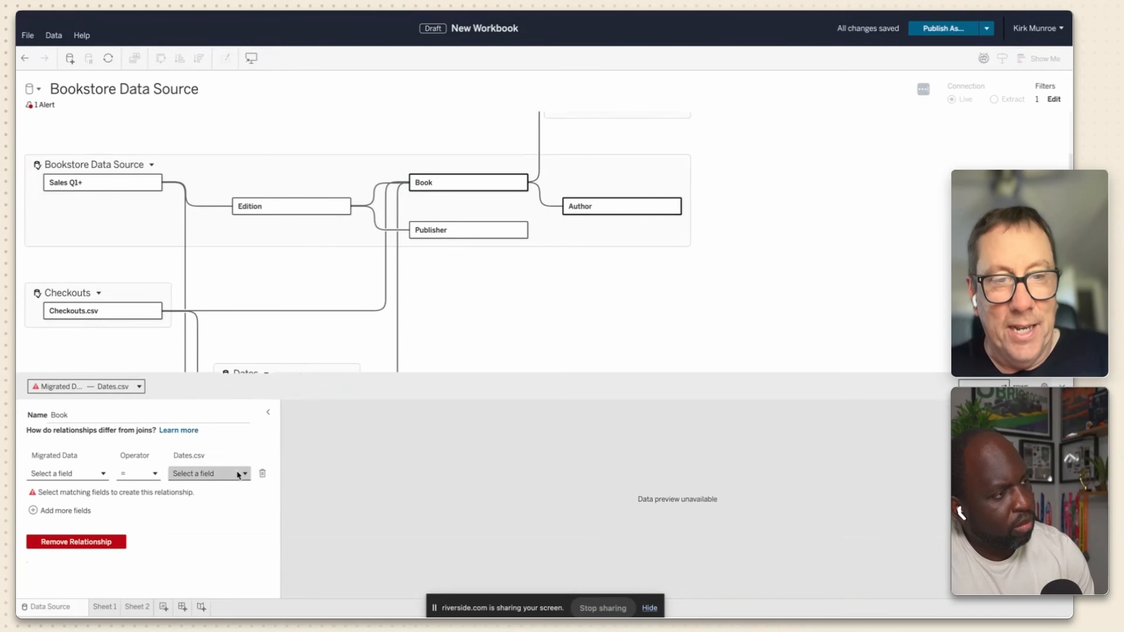
{"action": "left_click", "coordinate": [95, 473]}
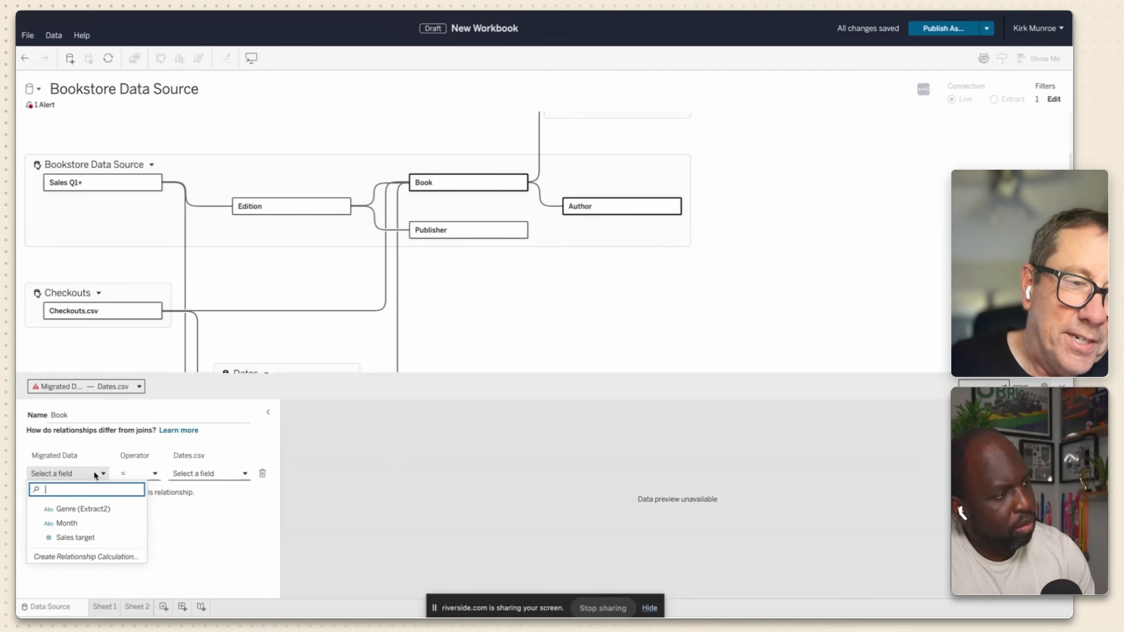
{"action": "left_click", "coordinate": [86, 521]}
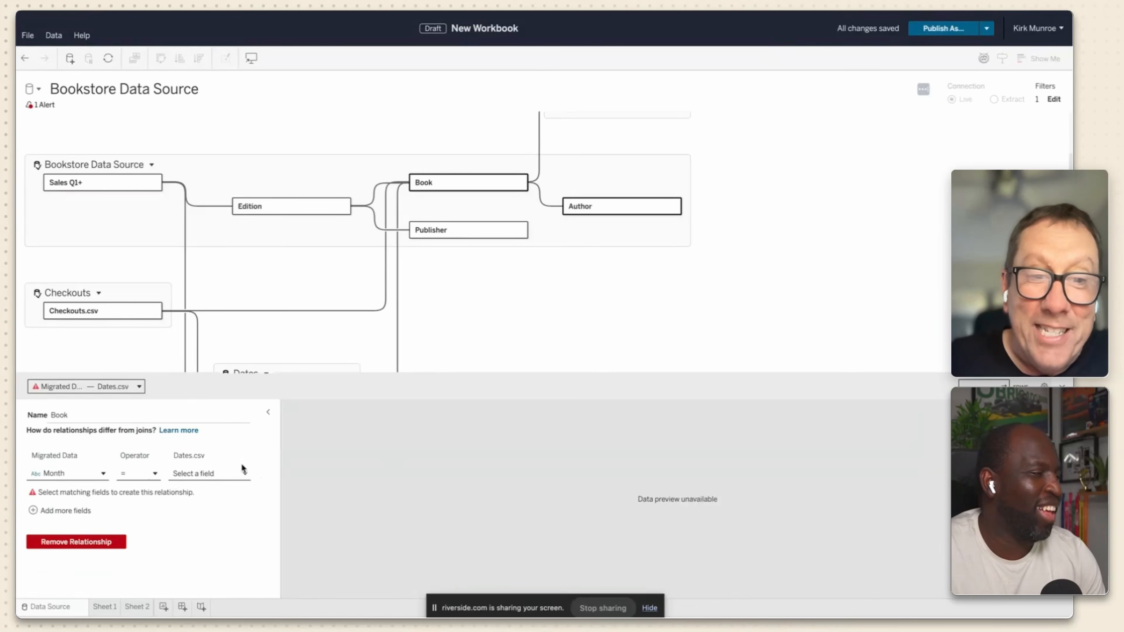
Match the Dates.csv side of the relationship with the relationship calculation DATENAME('month', [Date]).
{"action": "left_click", "coordinate": [228, 473]}
{"action": "left_click", "coordinate": [229, 528]}
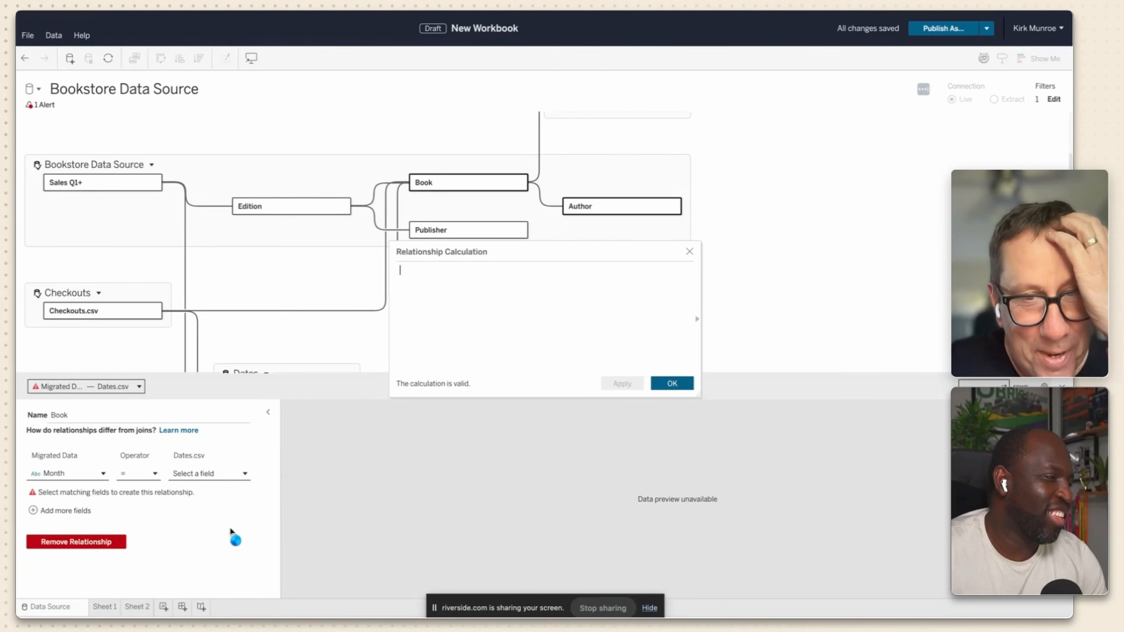
{"action": "type", "text": "DATENAME("}
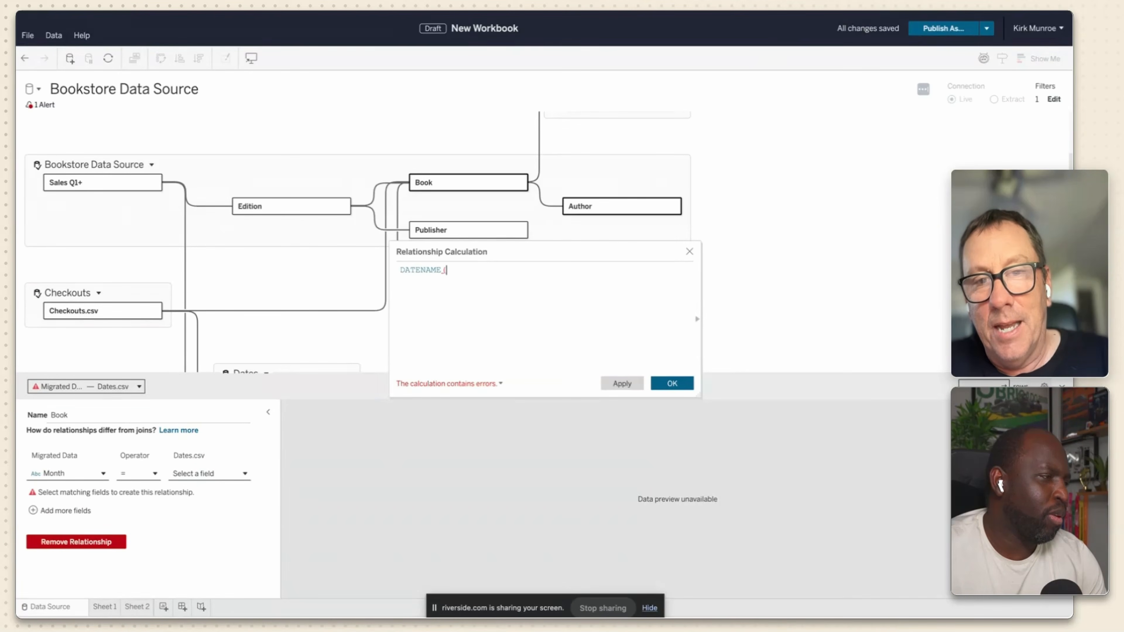
{"action": "type", "text": "'month'"}
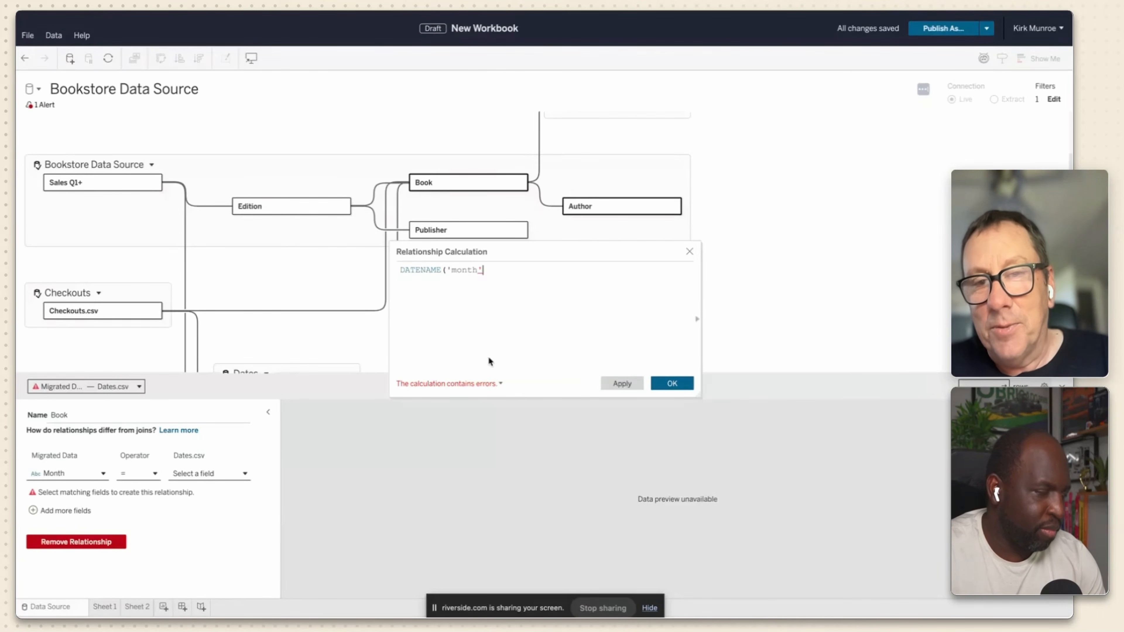
{"action": "type", "text": ", dat"}
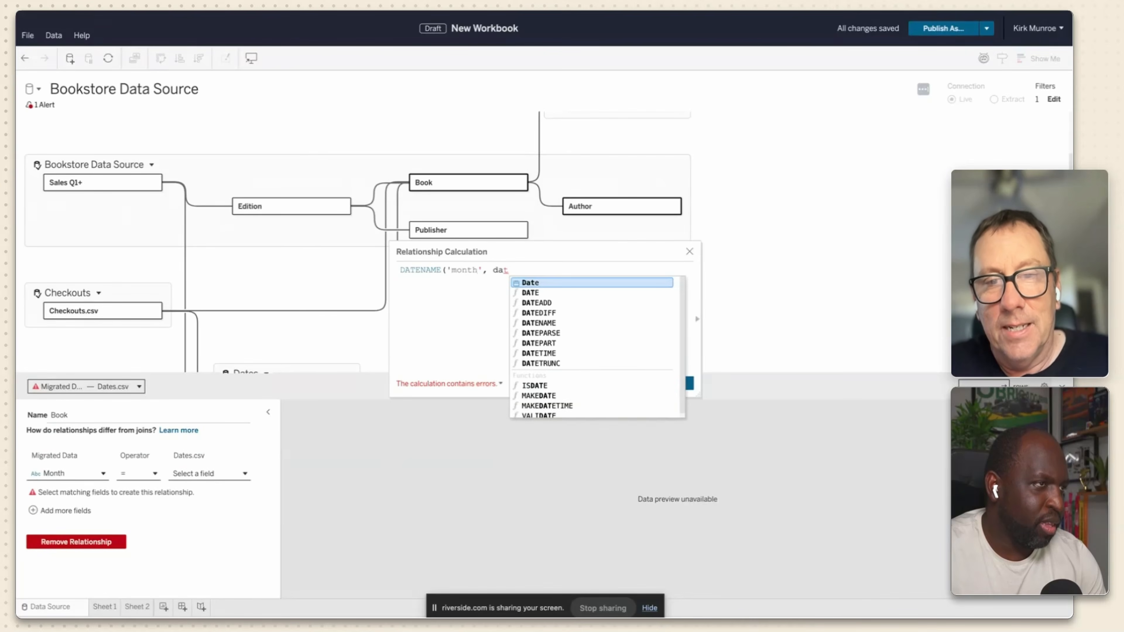
{"action": "key", "text": "Return"}
{"action": "type", "text": ")"}
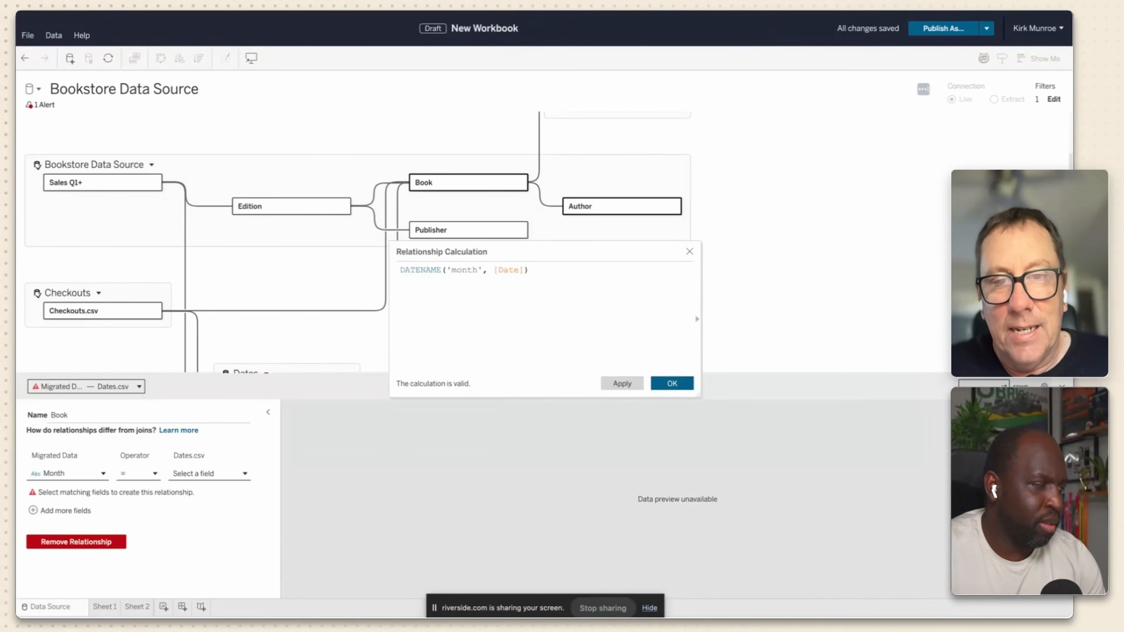
{"action": "left_click", "coordinate": [674, 386]}
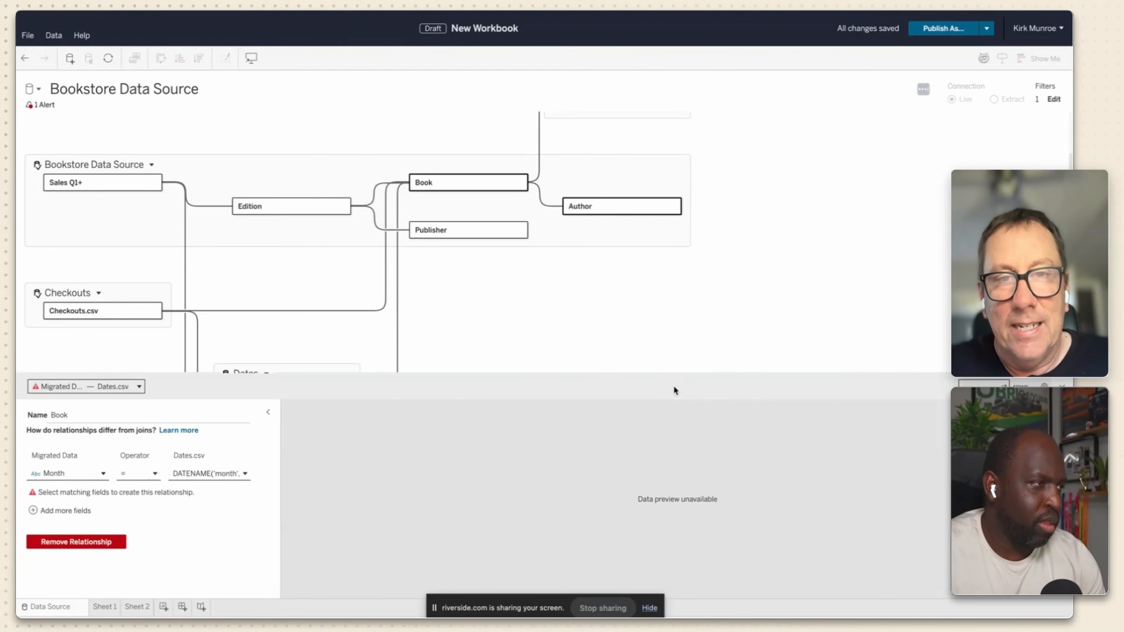
{"action": "left_click_drag", "start_coordinate": [595, 374], "coordinate": [593, 502]}
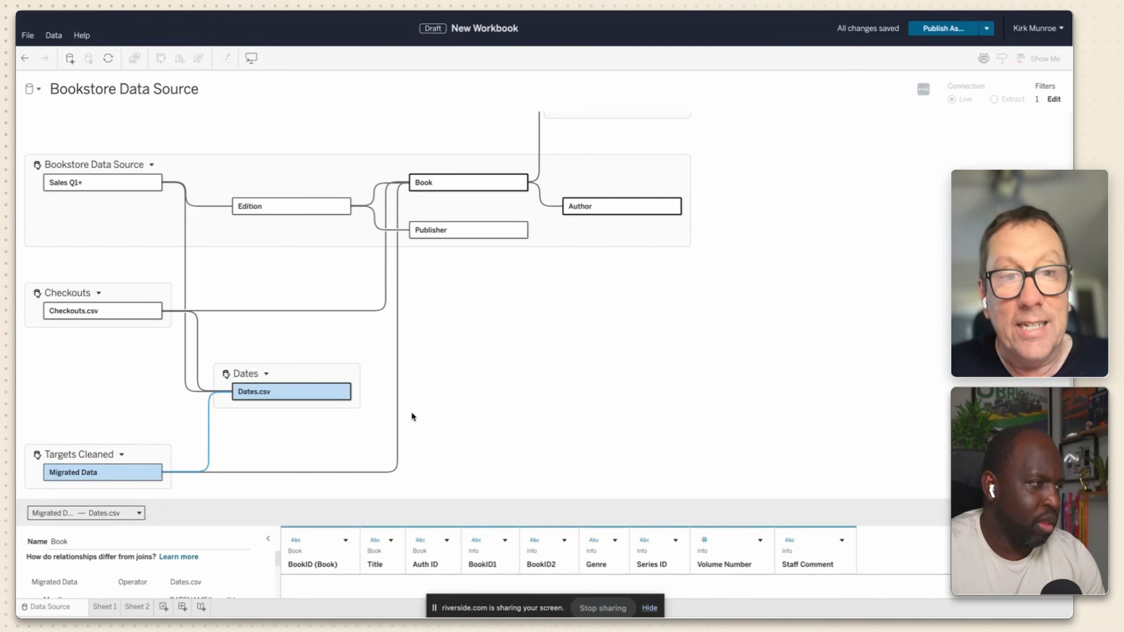
Create a new worksheet, place Genre from the Book table on Rows, and clear the field search.
{"action": "left_click", "coordinate": [164, 606]}
{"action": "left_click_drag", "start_coordinate": [87, 166], "coordinate": [350, 98]}
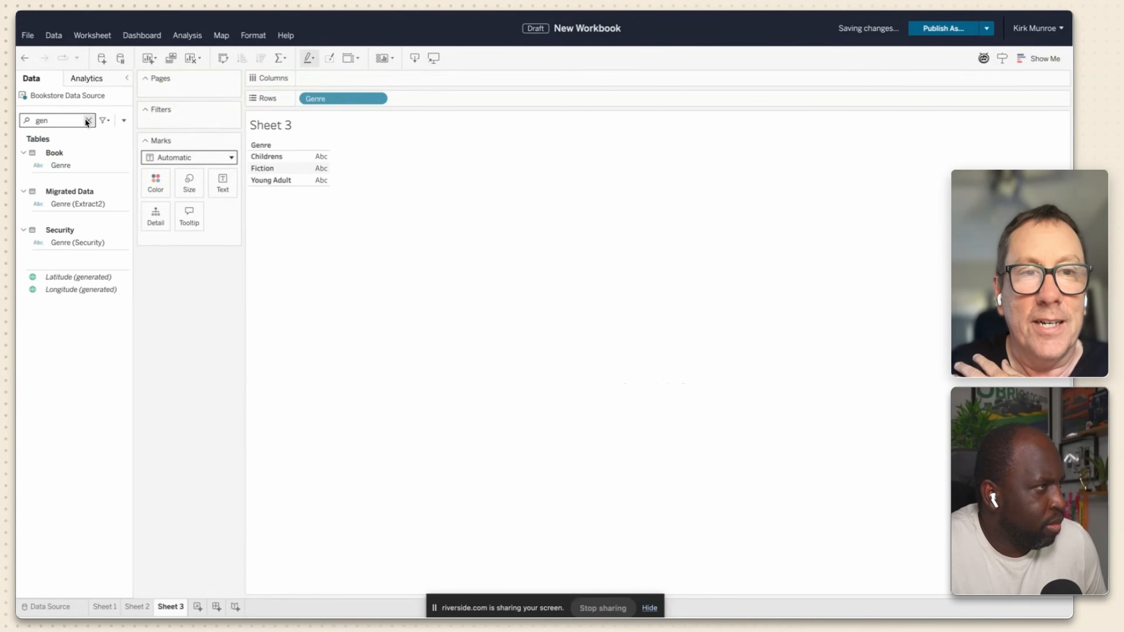
{"action": "left_click", "coordinate": [87, 120]}
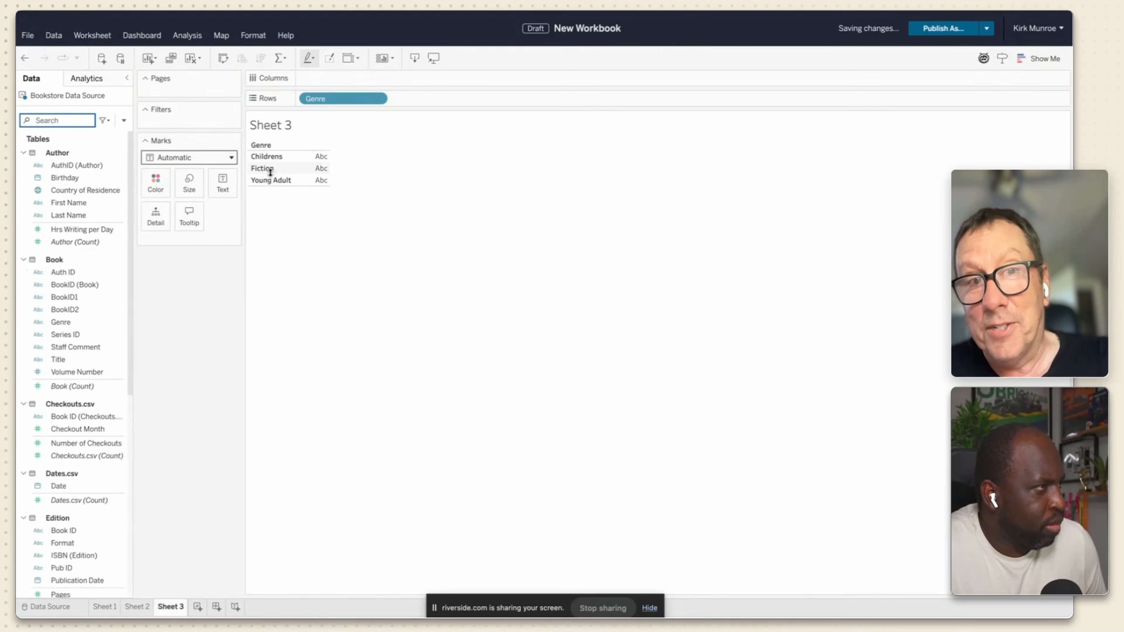
Add Sales Q1+ (Count) as the text value for each genre in Sheet 3.
{"action": "left_click", "coordinate": [62, 272]}
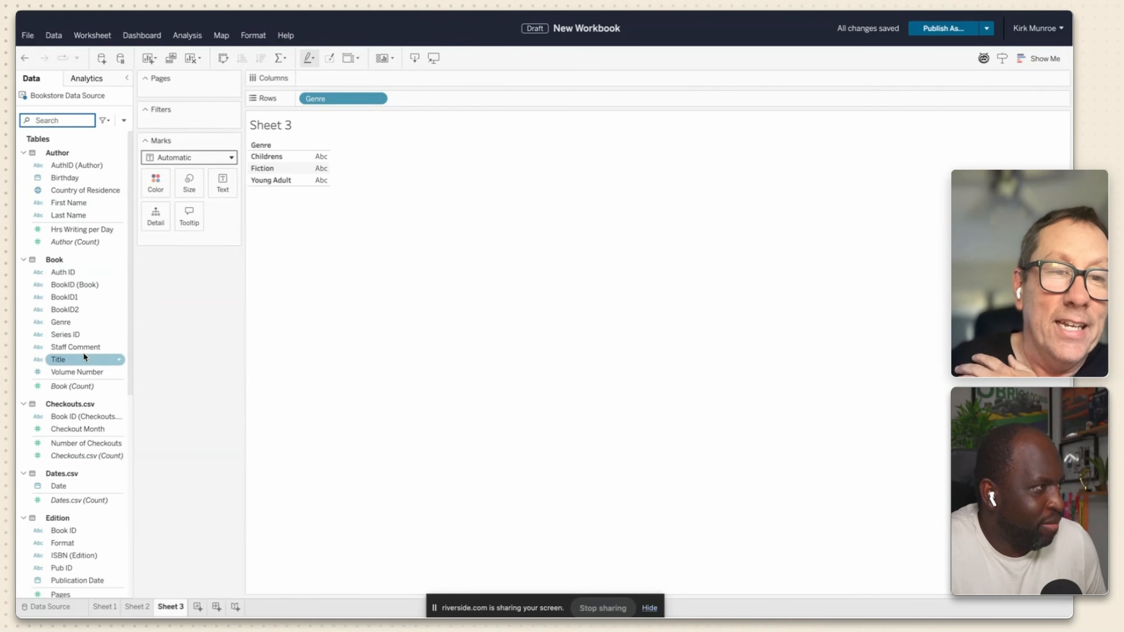
{"action": "scroll", "coordinate": [84, 354], "scroll_direction": "down", "scroll_amount": 2}
{"action": "scroll", "coordinate": [84, 356], "scroll_direction": "down", "scroll_amount": 10}
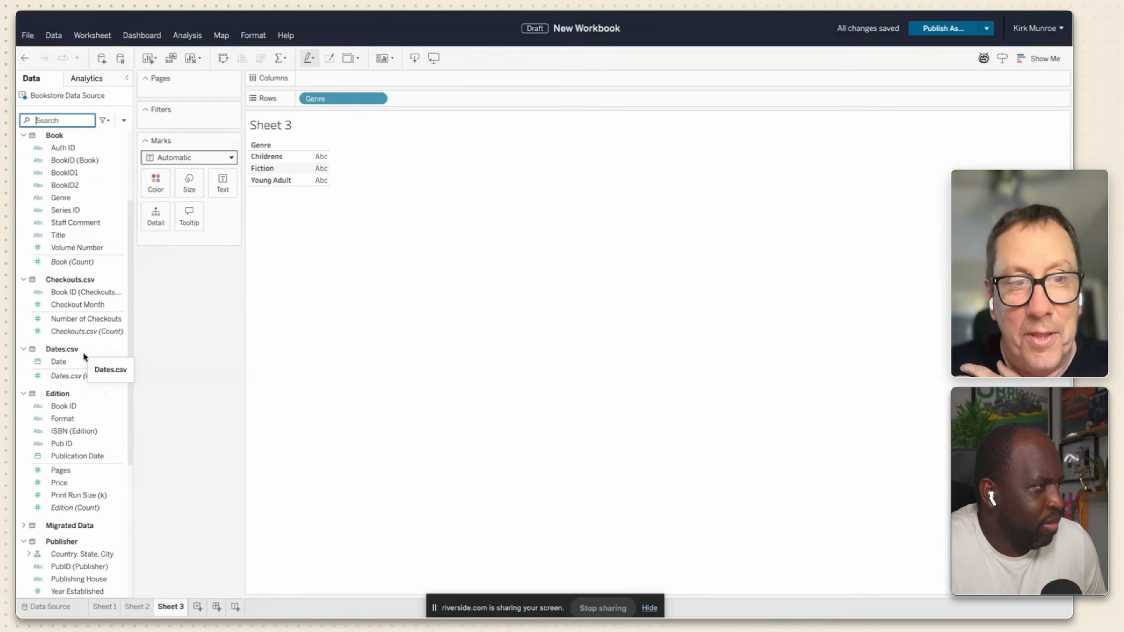
{"action": "scroll", "coordinate": [83, 352], "scroll_direction": "down", "scroll_amount": 9}
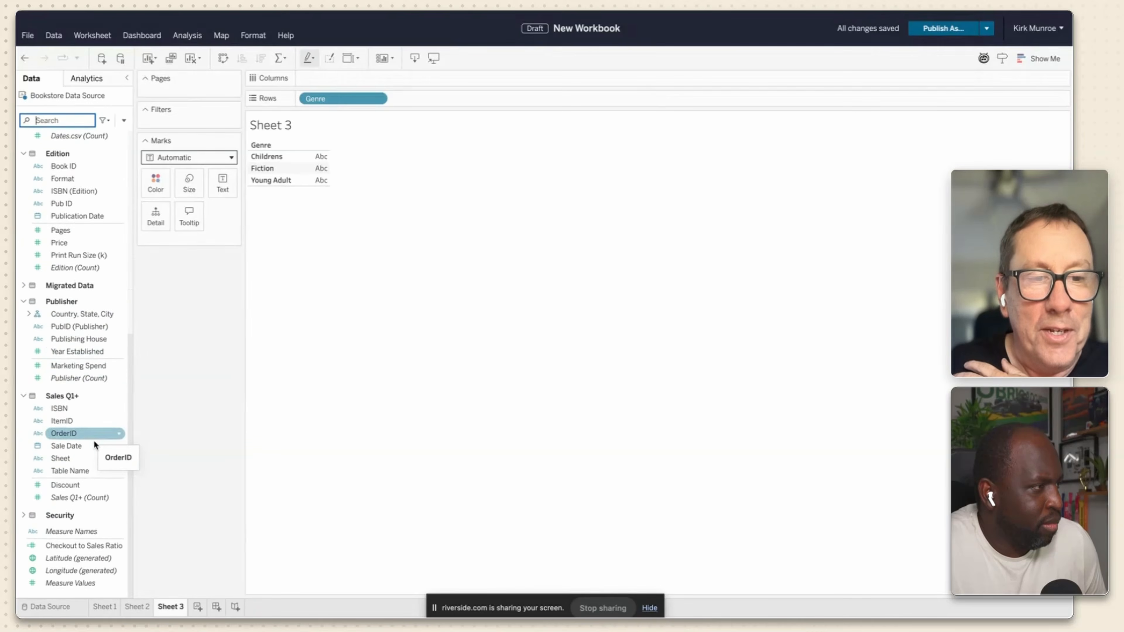
{"action": "left_click_drag", "start_coordinate": [94, 440], "coordinate": [327, 179]}
Place Date from Dates.csv on Columns as the discrete MONTH(Date), so each genre's sales count is split by month.
{"action": "left_click", "coordinate": [60, 176]}
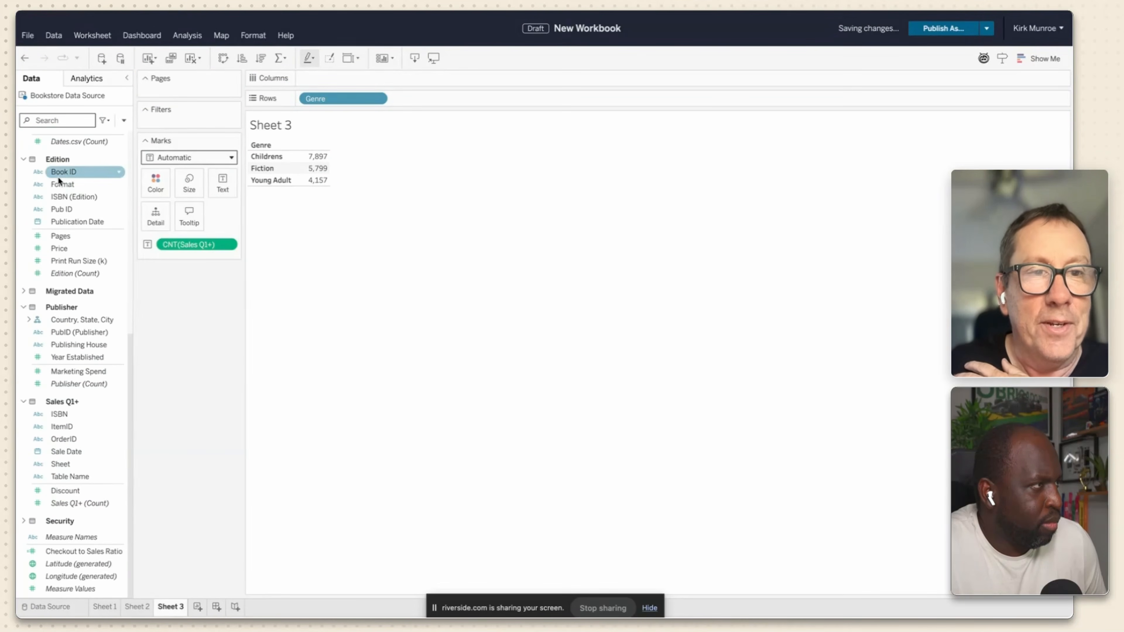
{"action": "scroll", "coordinate": [60, 180], "scroll_direction": "up", "scroll_amount": 4}
{"action": "left_click_drag", "start_coordinate": [58, 203], "coordinate": [338, 82]}
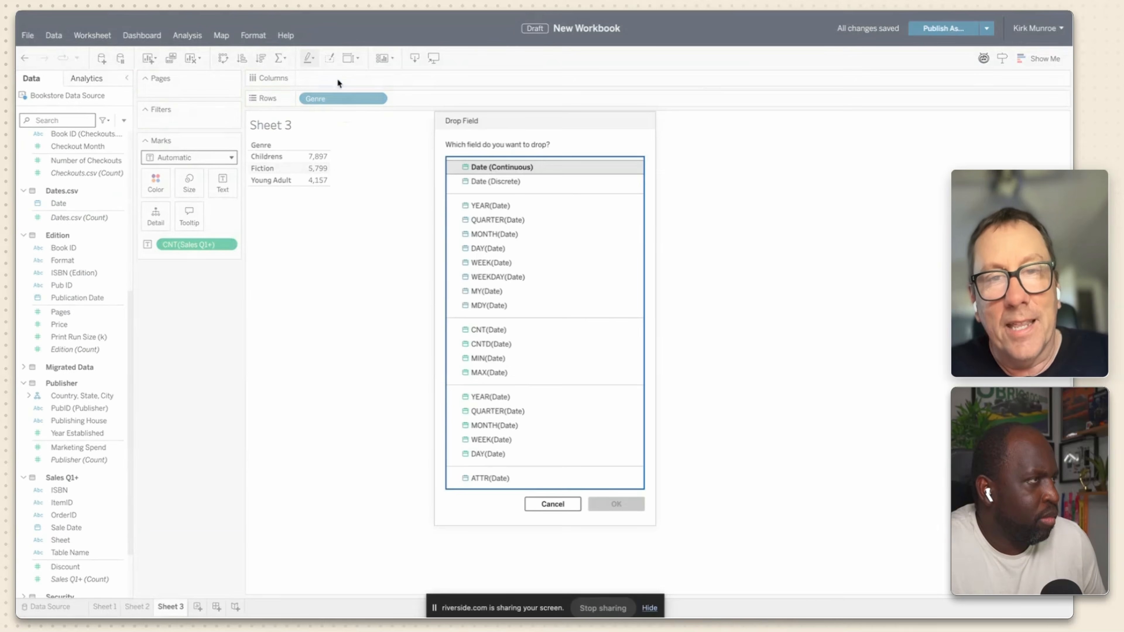
{"action": "left_click", "coordinate": [495, 234]}
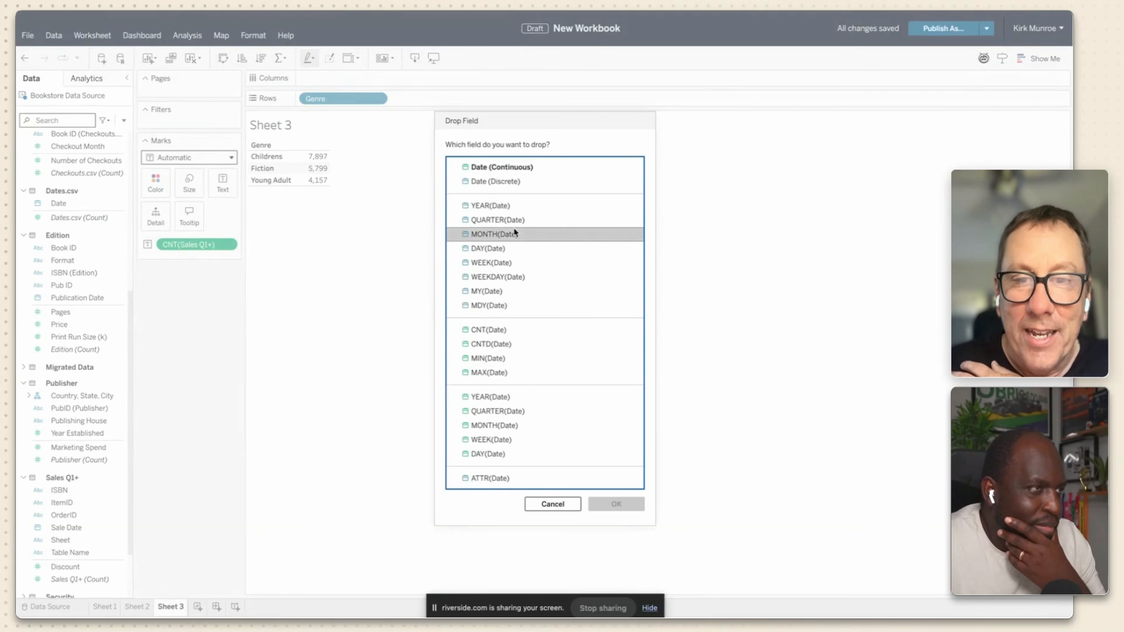
{"action": "left_click", "coordinate": [594, 503]}
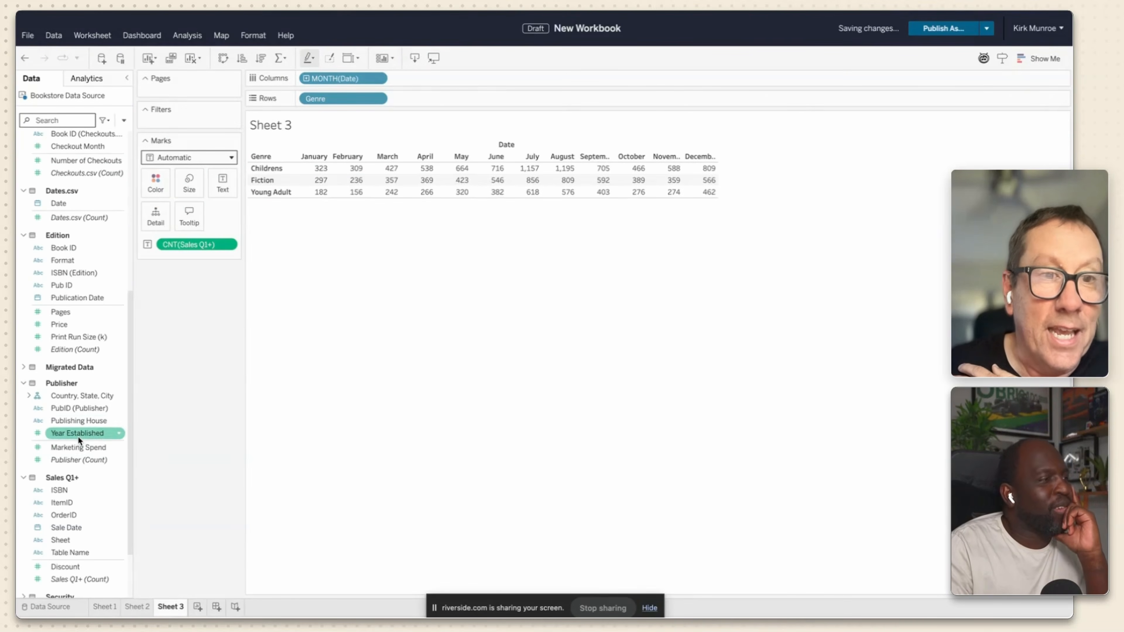
{"action": "scroll", "coordinate": [77, 436], "scroll_direction": "down", "scroll_amount": 1}
{"action": "scroll", "coordinate": [77, 436], "scroll_direction": "down", "scroll_amount": 3}
{"action": "scroll", "coordinate": [78, 435], "scroll_direction": "up", "scroll_amount": 10}
{"action": "scroll", "coordinate": [78, 435], "scroll_direction": "up", "scroll_amount": 1}
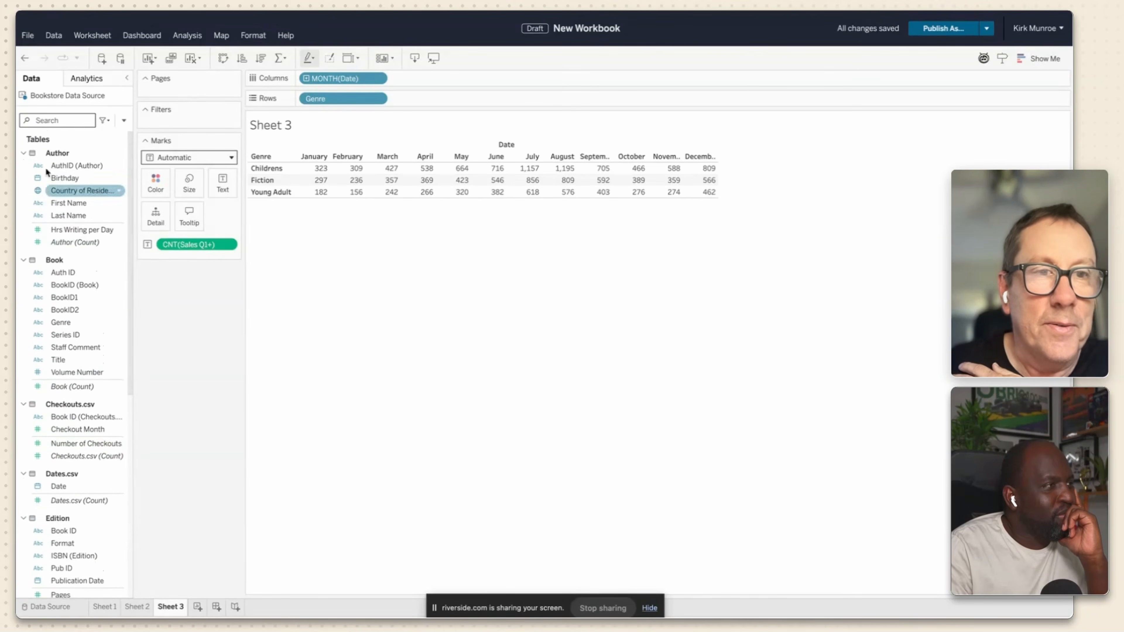
{"action": "left_click", "coordinate": [84, 120]}
{"action": "type", "text": "tit"}
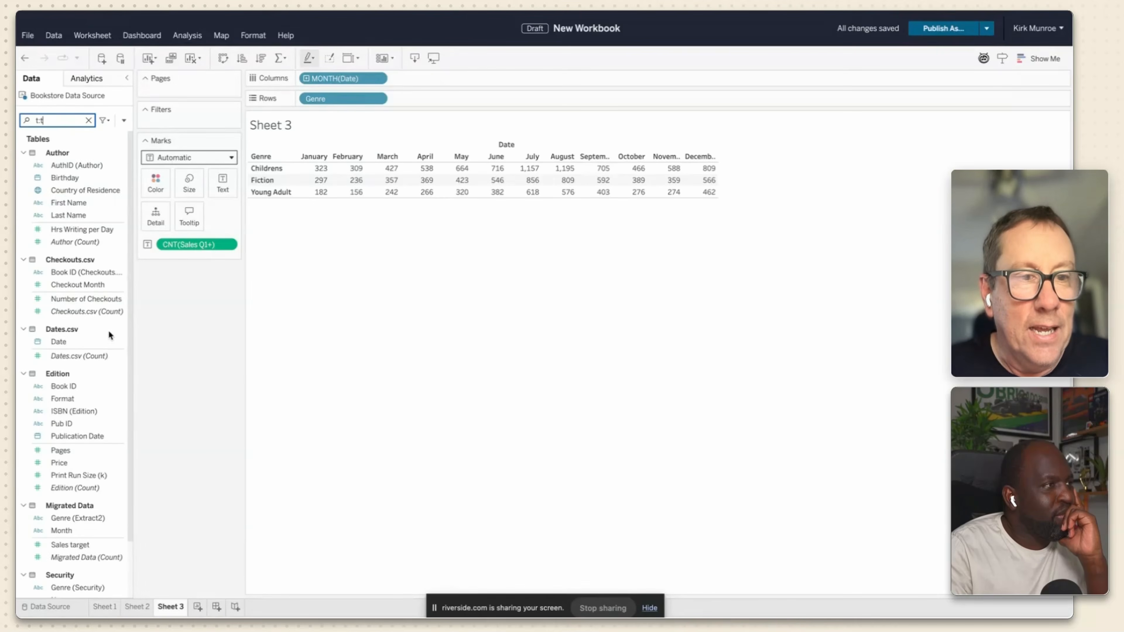
{"action": "type", "text": "ar"}
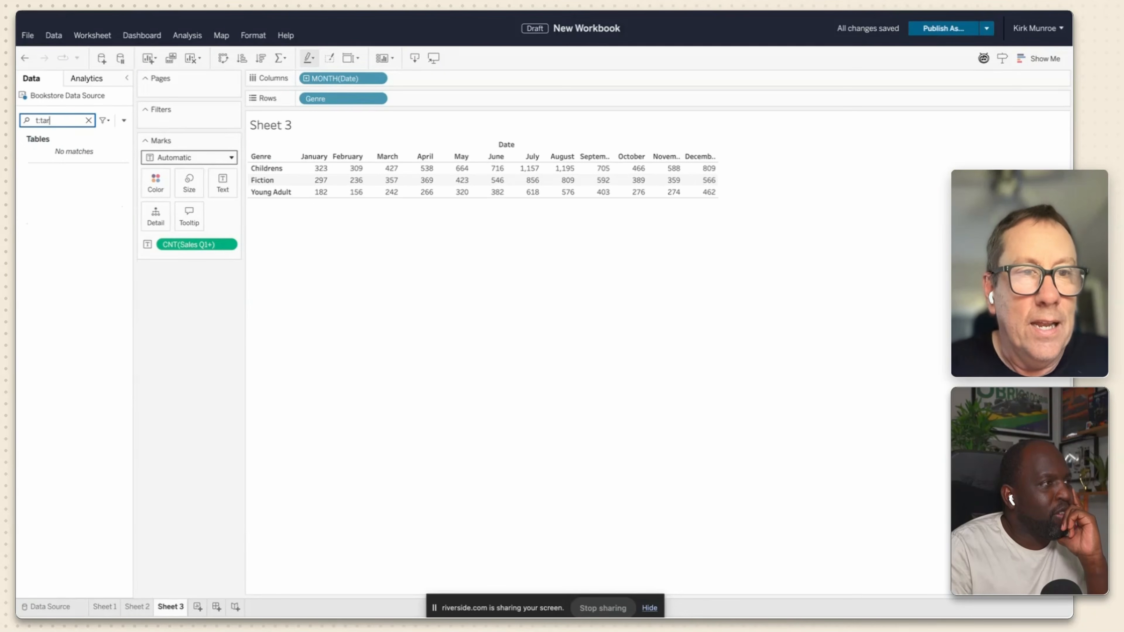
{"action": "key", "text": "BackSpace"}
{"action": "key", "text": "BackSpace"}
{"action": "key", "text": "BackSpace"}
{"action": "key", "text": "BackSpace"}
{"action": "key", "text": "BackSpace"}
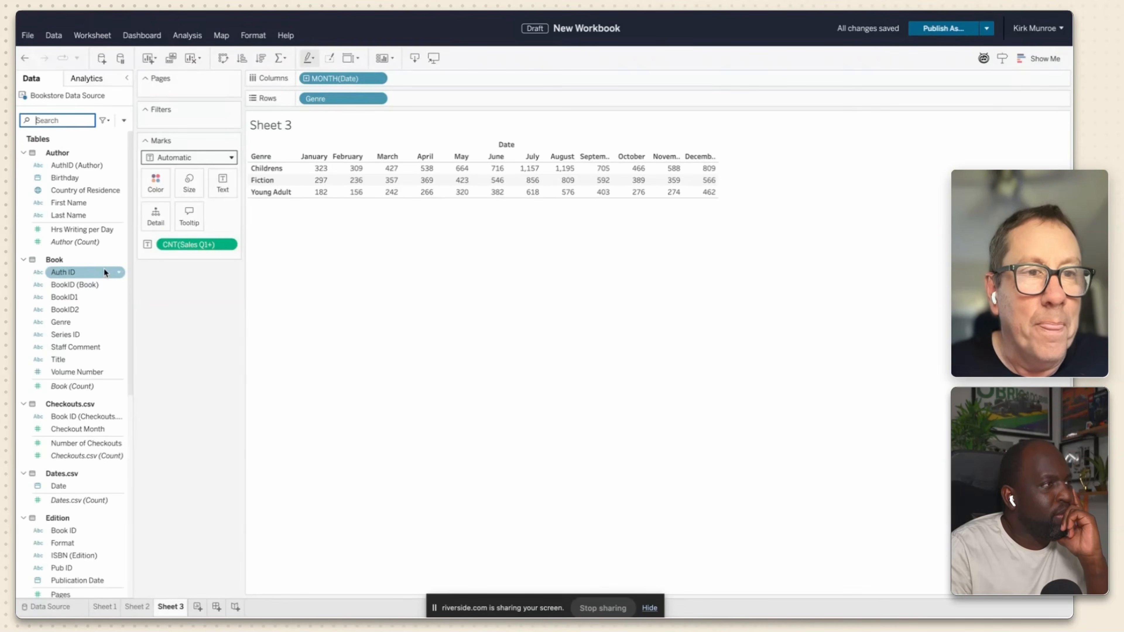
Expand the Migrated Data table and add Sales target to the text table alongside the Sales Q1+ count.
{"action": "left_click", "coordinate": [24, 152]}
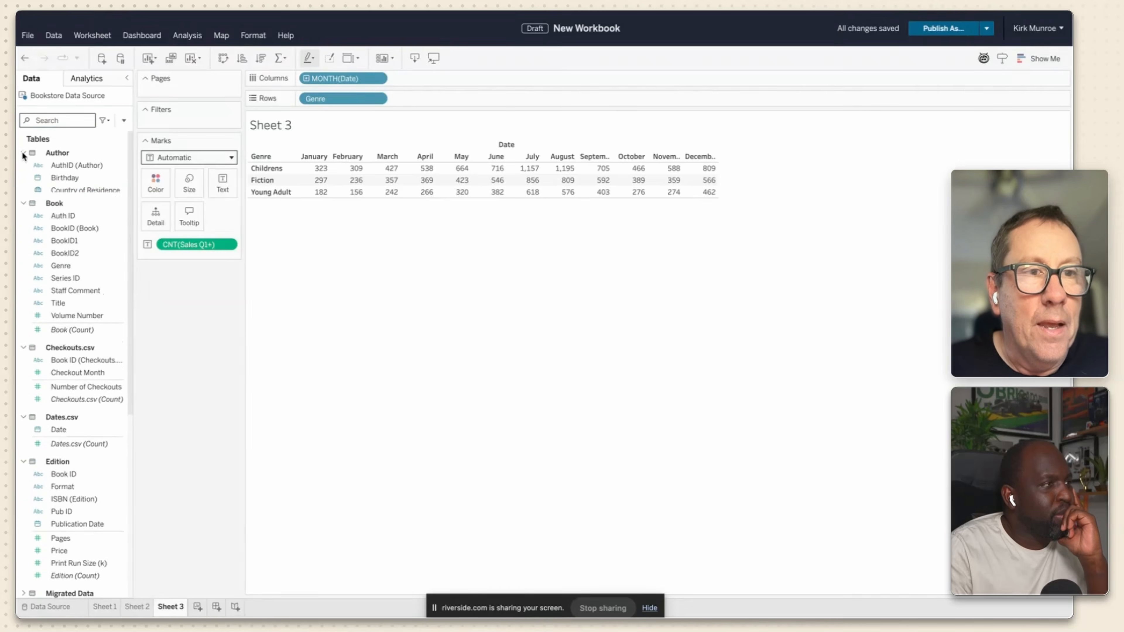
{"action": "scroll", "coordinate": [81, 193], "scroll_direction": "down", "scroll_amount": 5}
{"action": "scroll", "coordinate": [81, 193], "scroll_direction": "down", "scroll_amount": 5}
{"action": "left_click", "coordinate": [24, 293]}
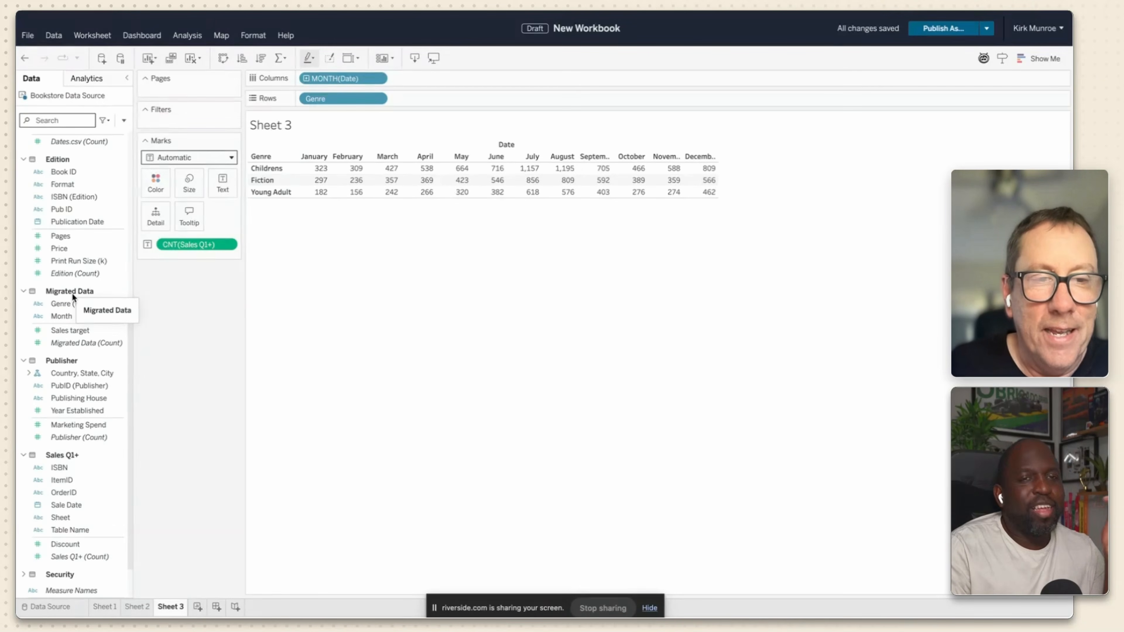
{"action": "left_click", "coordinate": [102, 317]}
{"action": "left_click", "coordinate": [84, 333]}
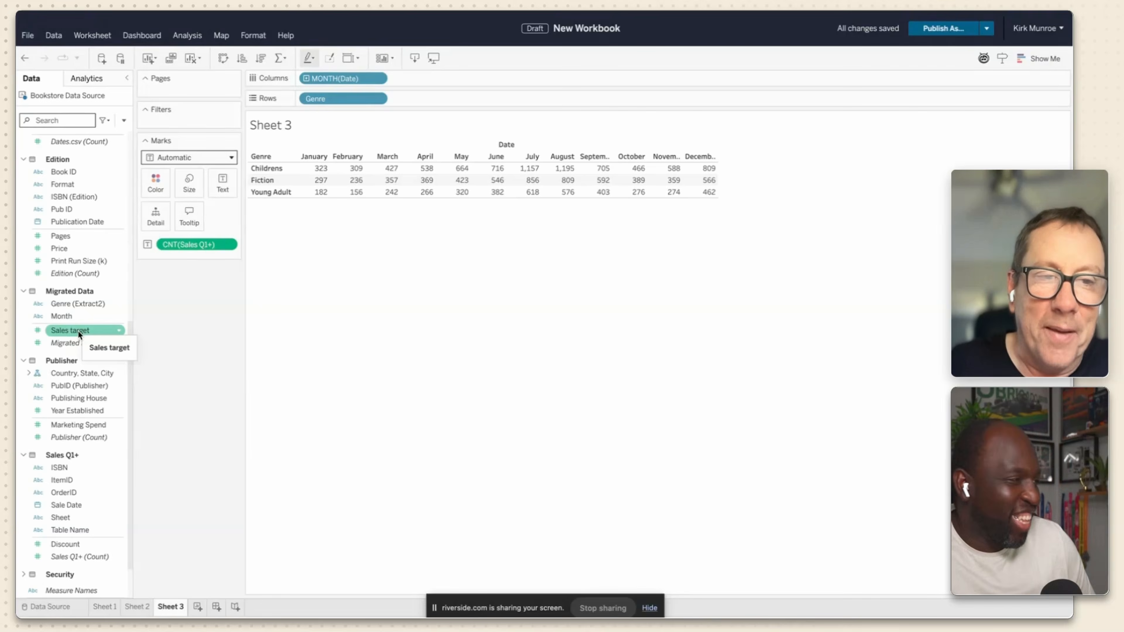
{"action": "left_click_drag", "start_coordinate": [78, 330], "coordinate": [425, 183]}
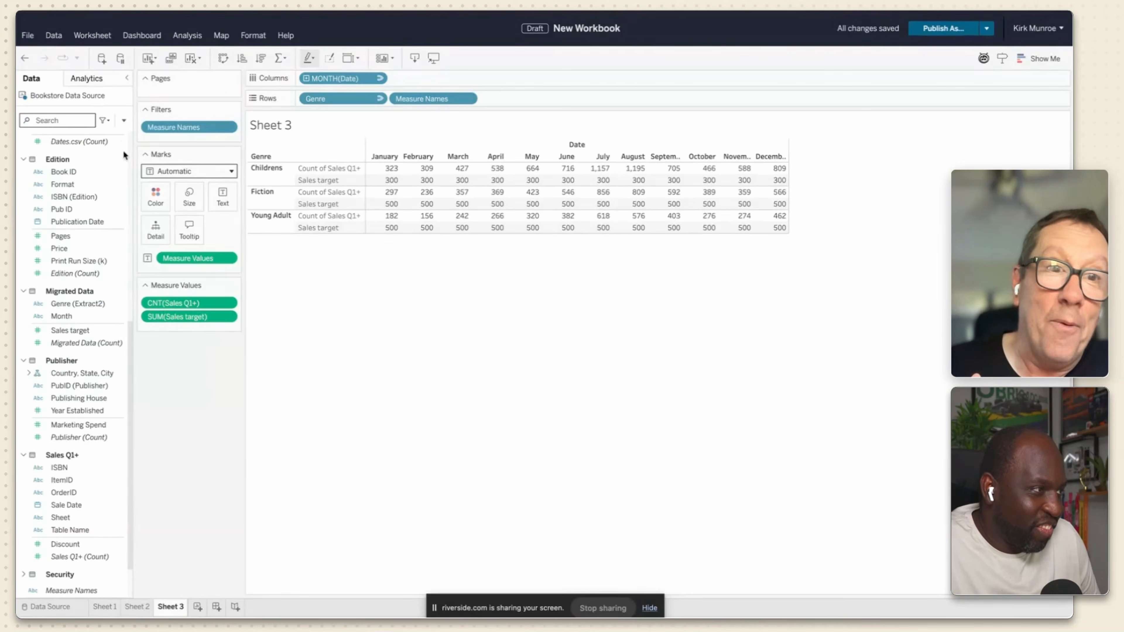
View the worksheet's data model in its own window, enlarge the window, and hide the unused tables.
{"action": "left_click", "coordinate": [125, 120]}
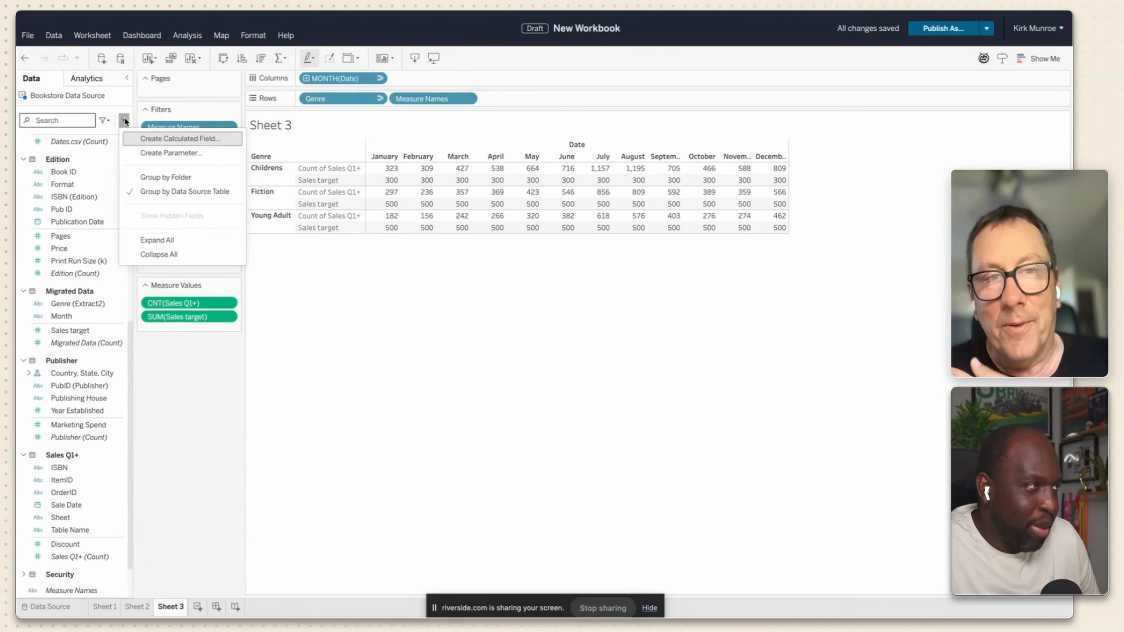
{"action": "left_click", "coordinate": [220, 427]}
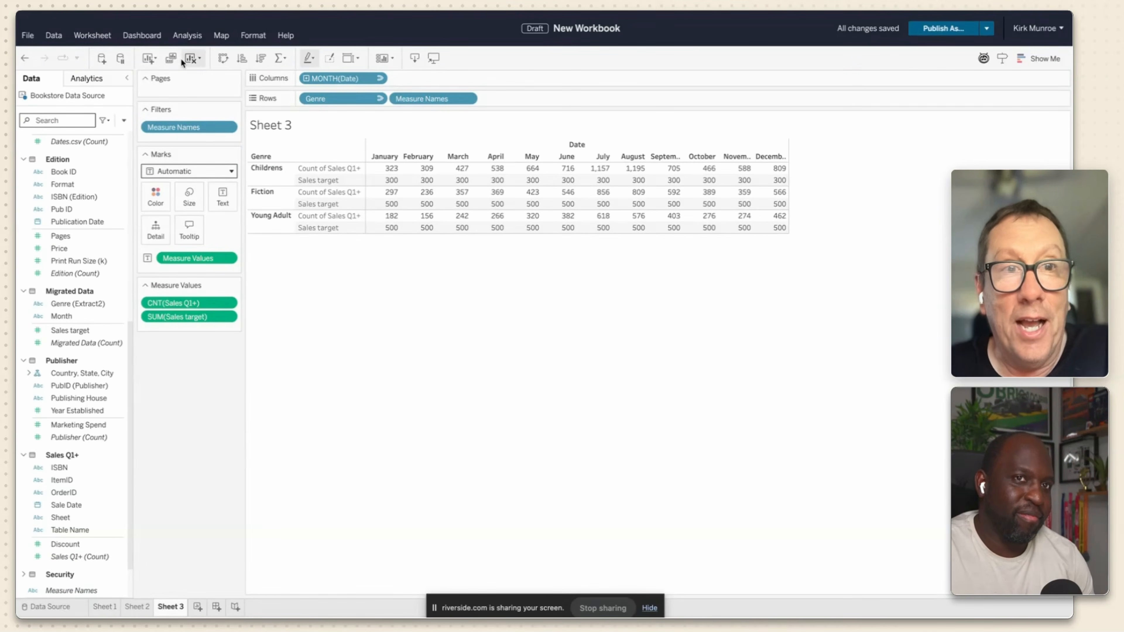
{"action": "left_click", "coordinate": [80, 36]}
{"action": "left_click", "coordinate": [109, 211]}
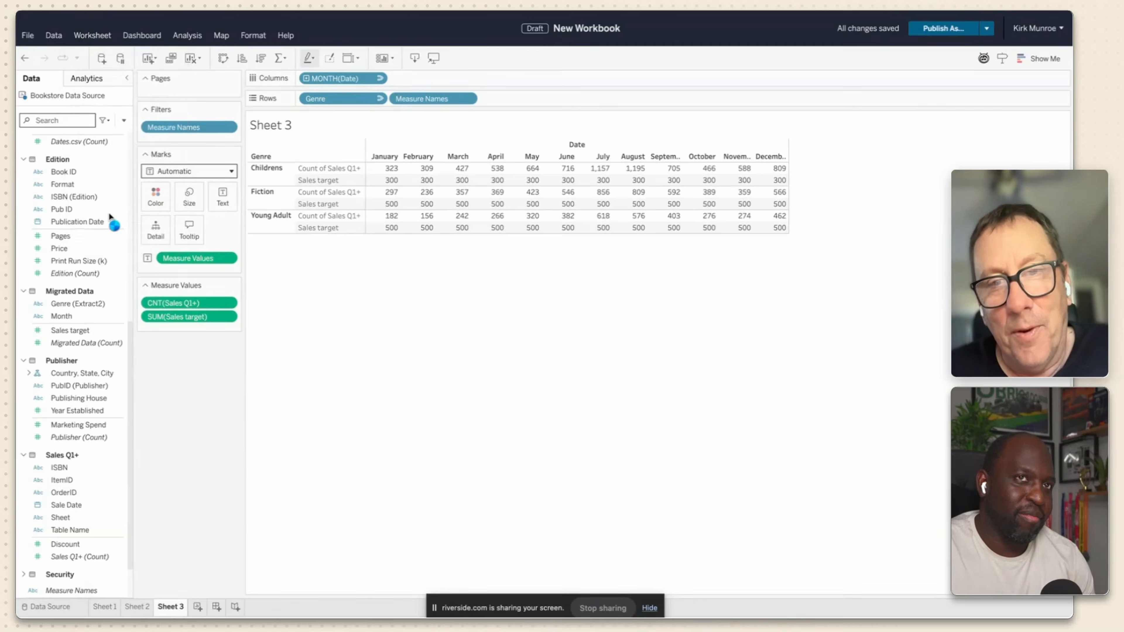
{"action": "left_click_drag", "start_coordinate": [544, 330], "coordinate": [947, 536]}
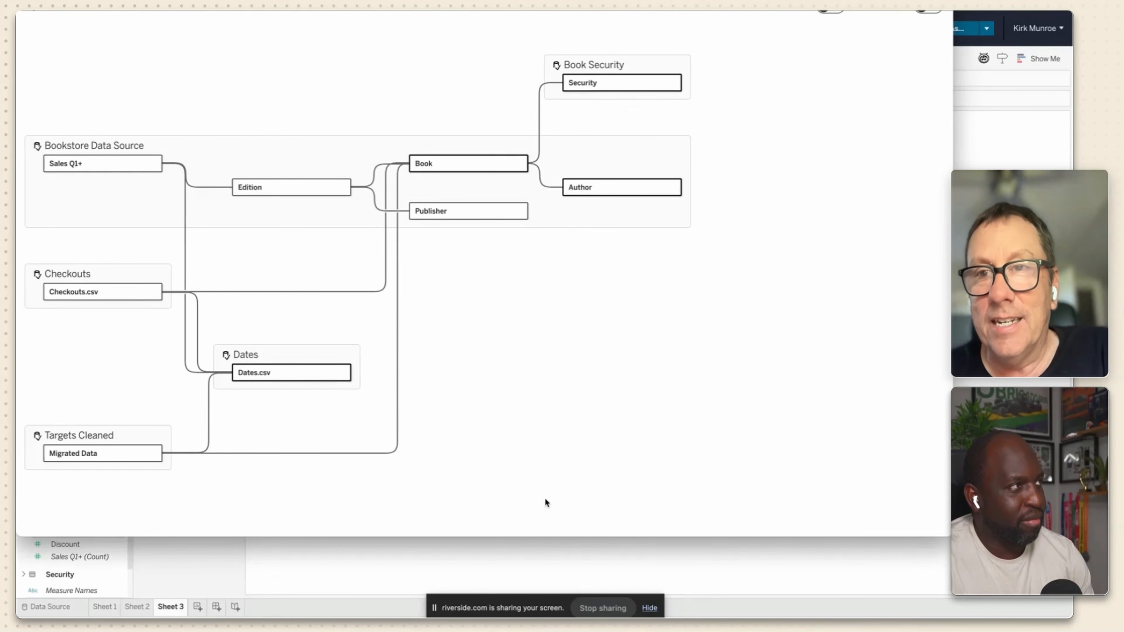
{"action": "left_click", "coordinate": [932, 12]}
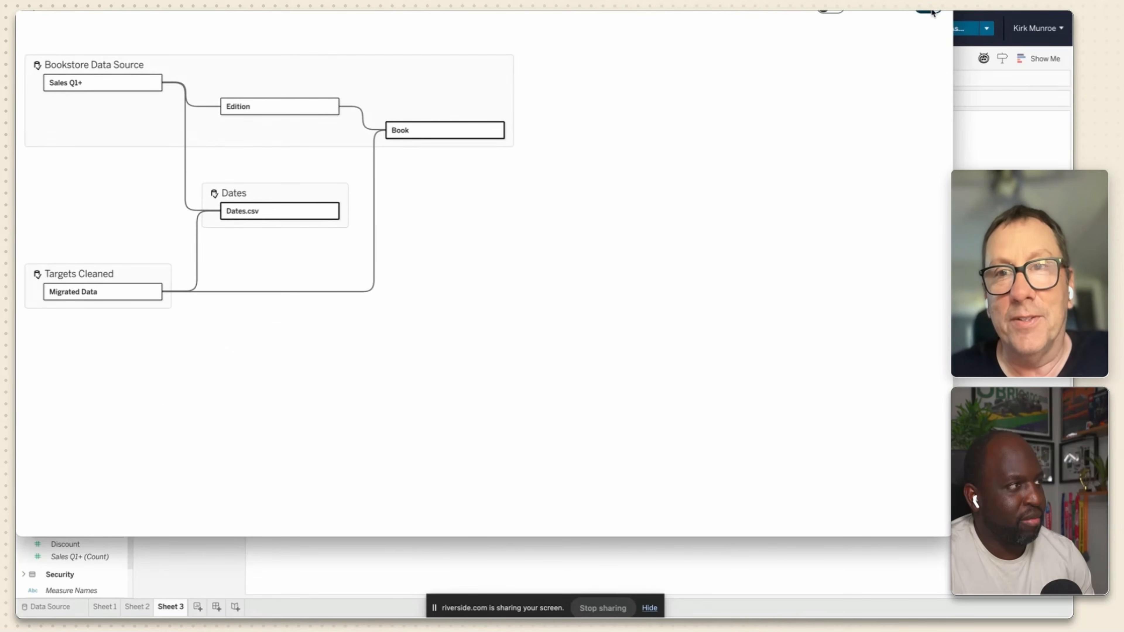
Compare the model with its hierarchy hidden and shown, and close the model window after restoring the unused tables.
{"action": "left_click", "coordinate": [837, 11]}
{"action": "left_click", "coordinate": [837, 11]}
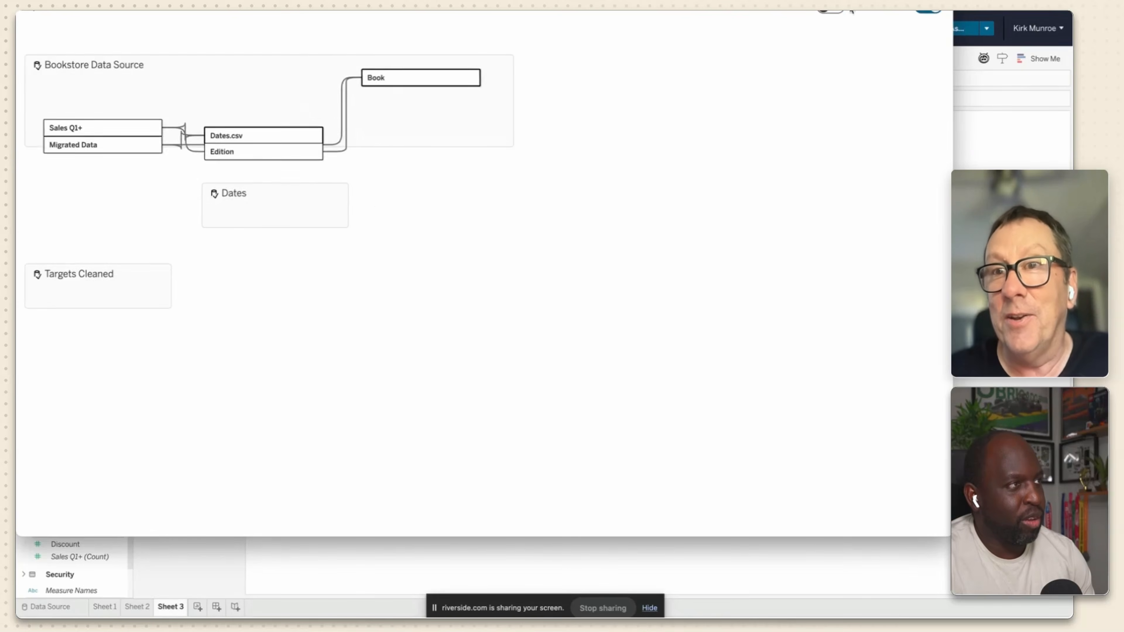
{"action": "left_click", "coordinate": [922, 12]}
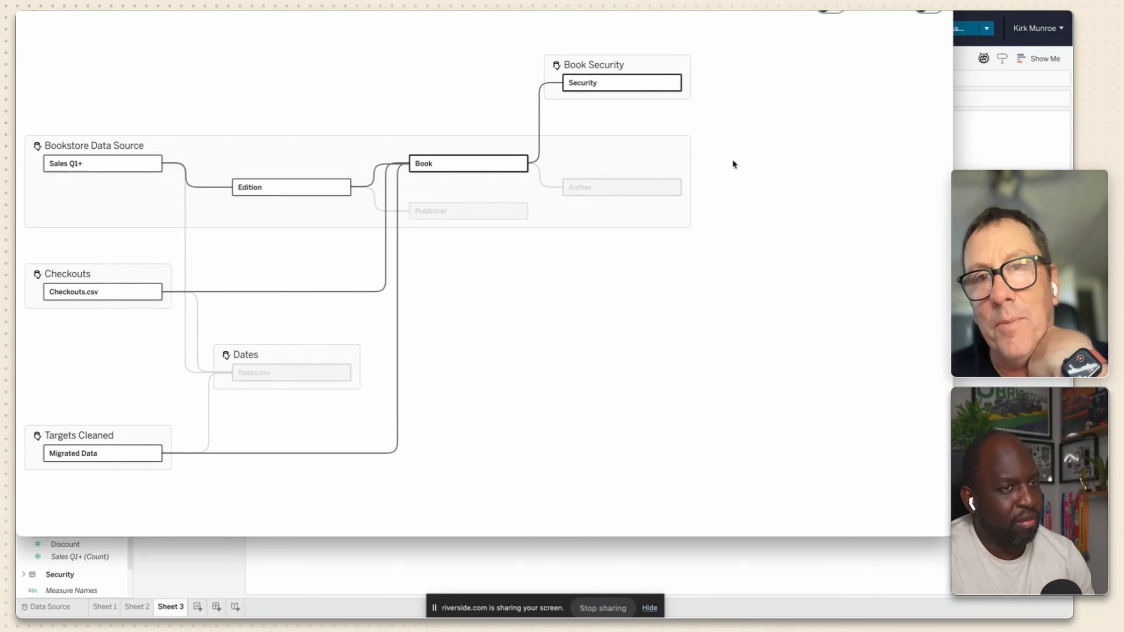
{"action": "left_click_drag", "start_coordinate": [549, 2], "coordinate": [595, 25]}
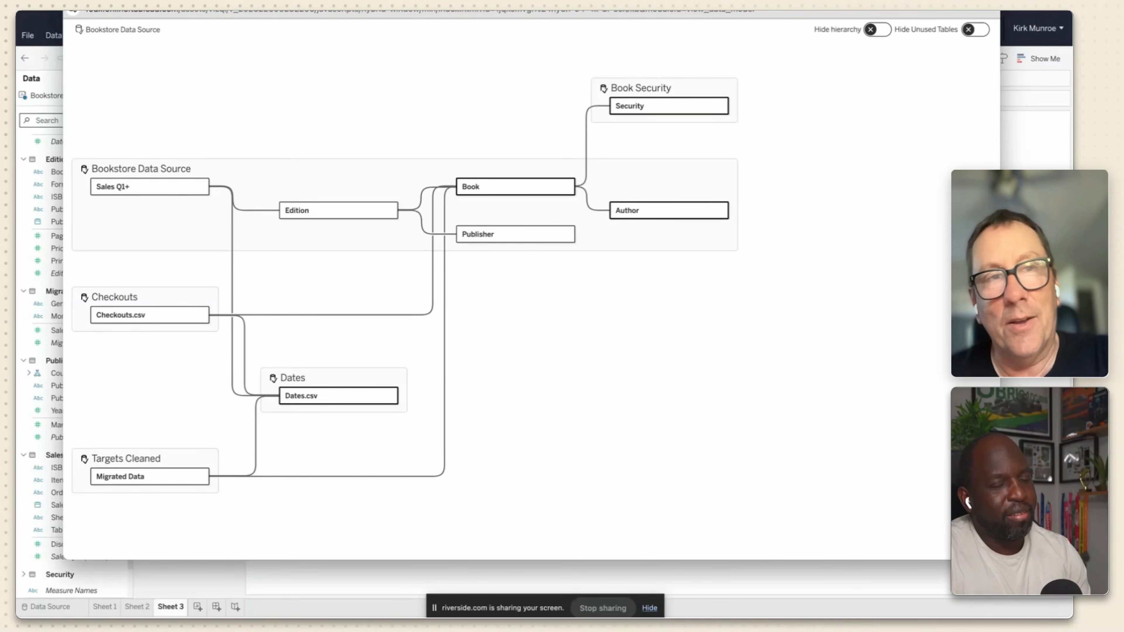
{"action": "left_click", "coordinate": [74, 4]}
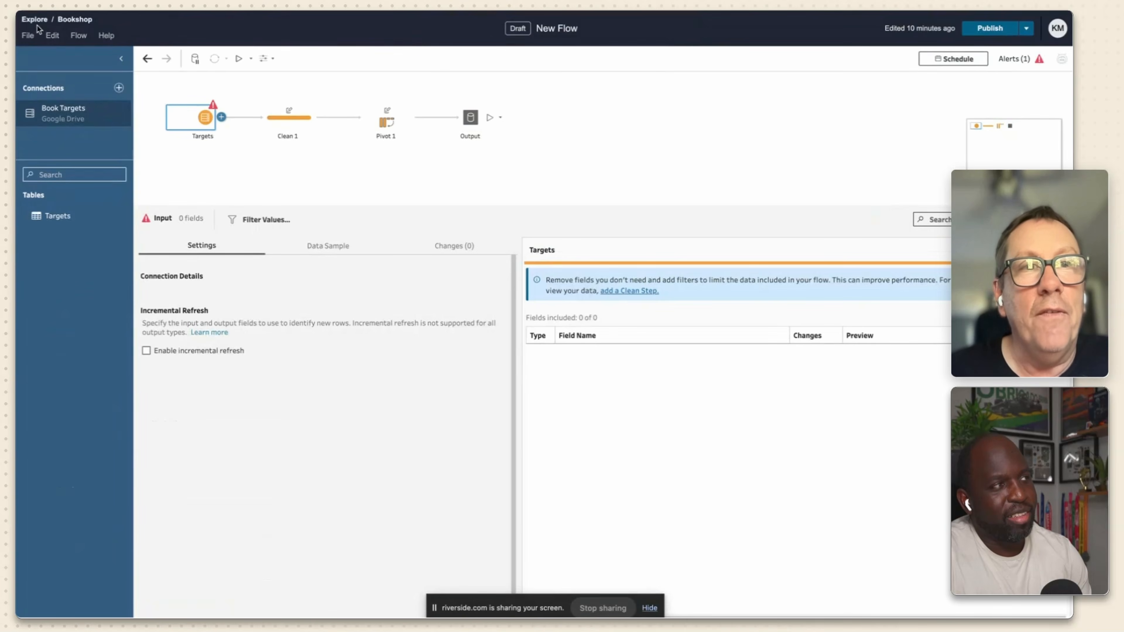
Return to the Bookshop project and start a new published data source.
{"action": "left_click", "coordinate": [29, 37]}
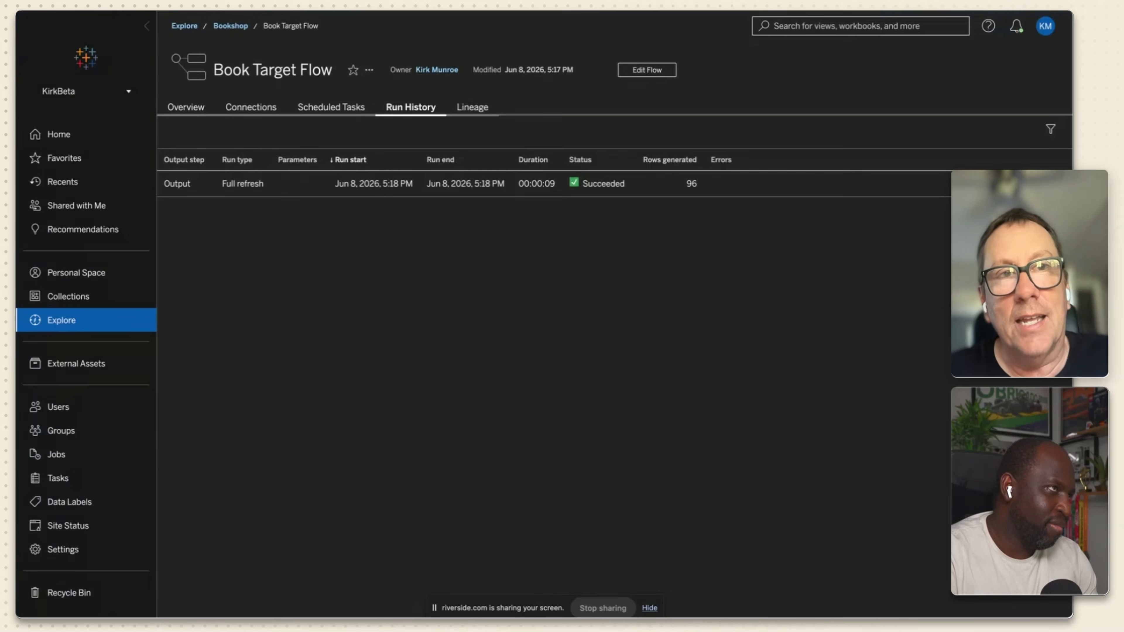
{"action": "left_click", "coordinate": [231, 27]}
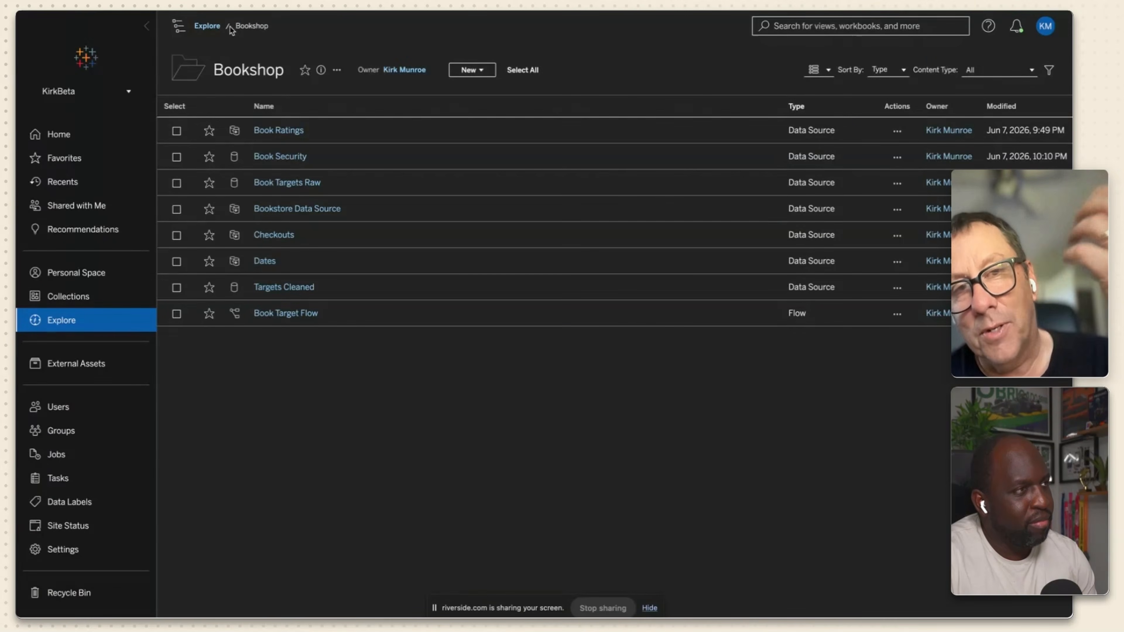
{"action": "left_click", "coordinate": [478, 70]}
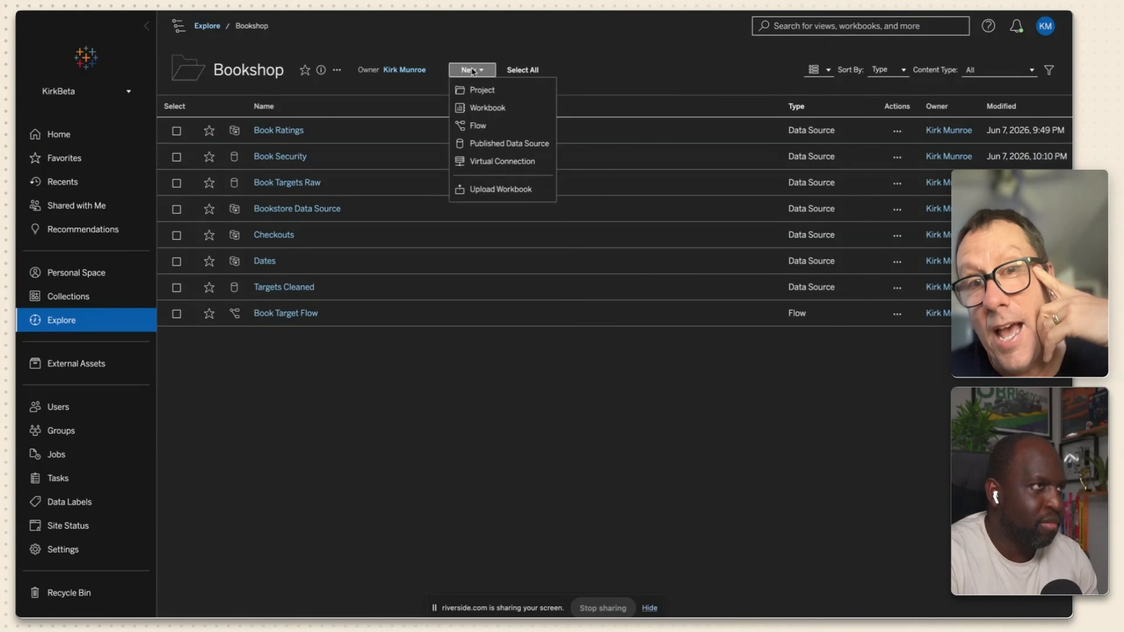
{"action": "left_click", "coordinate": [491, 142]}
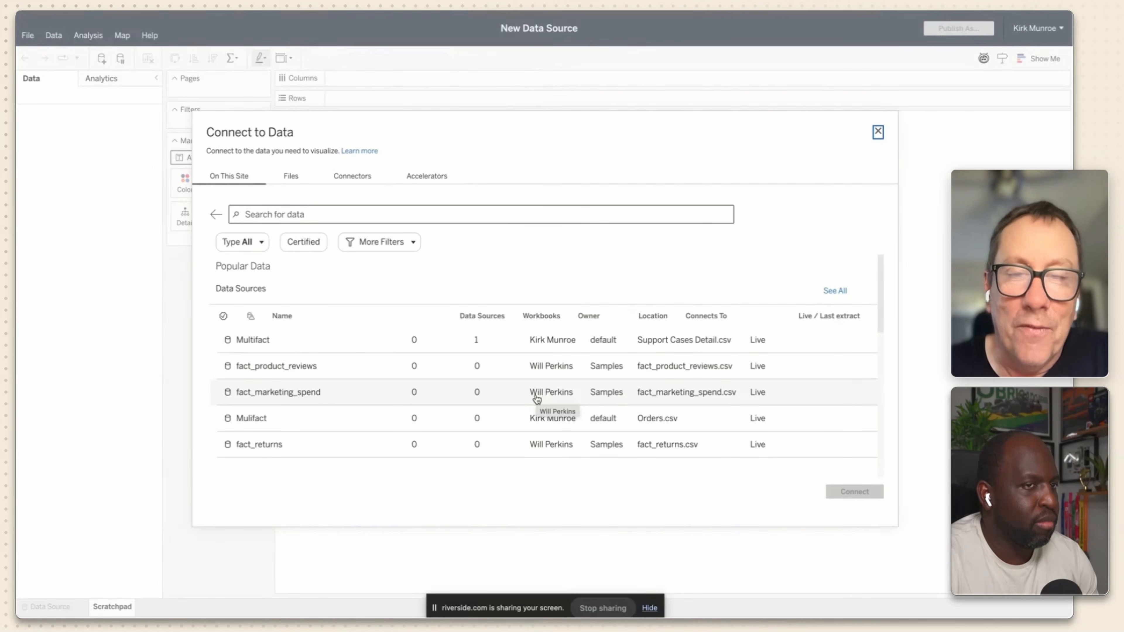
Find and connect to Bookstore Data Source from the site, and open the new data source's model page.
{"action": "left_click", "coordinate": [334, 214]}
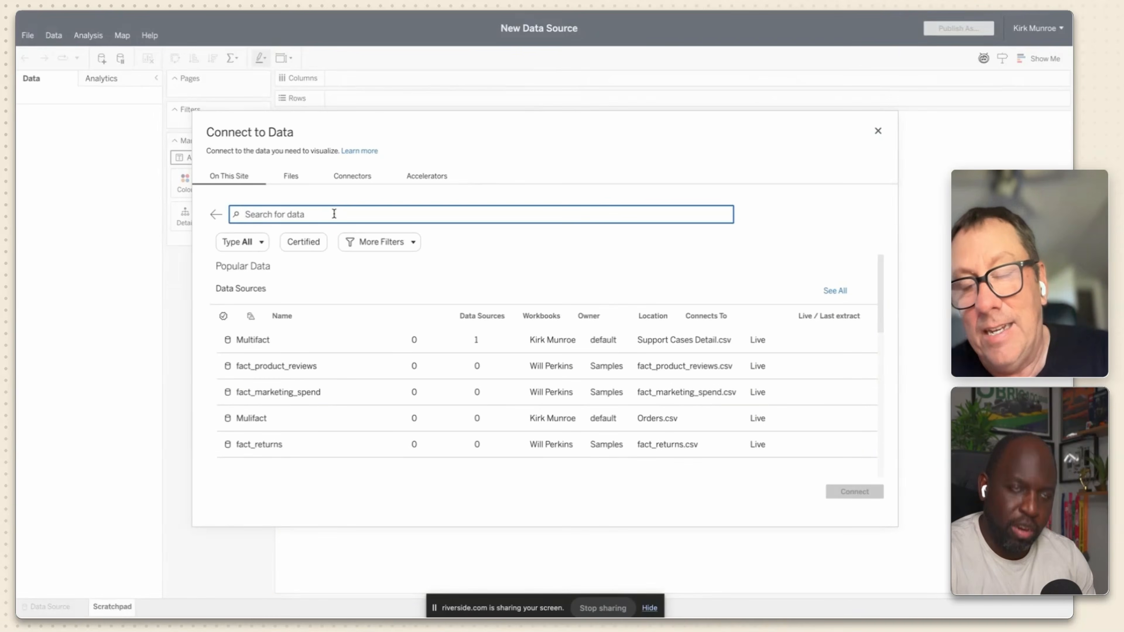
{"action": "type", "text": "book"}
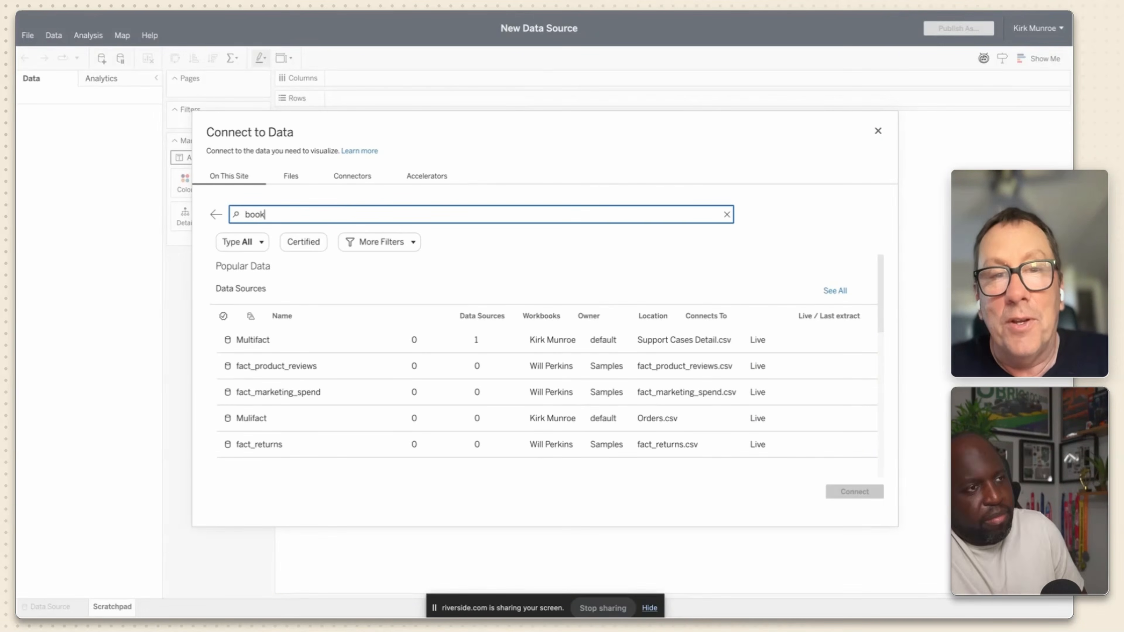
{"action": "type", "text": "sto"}
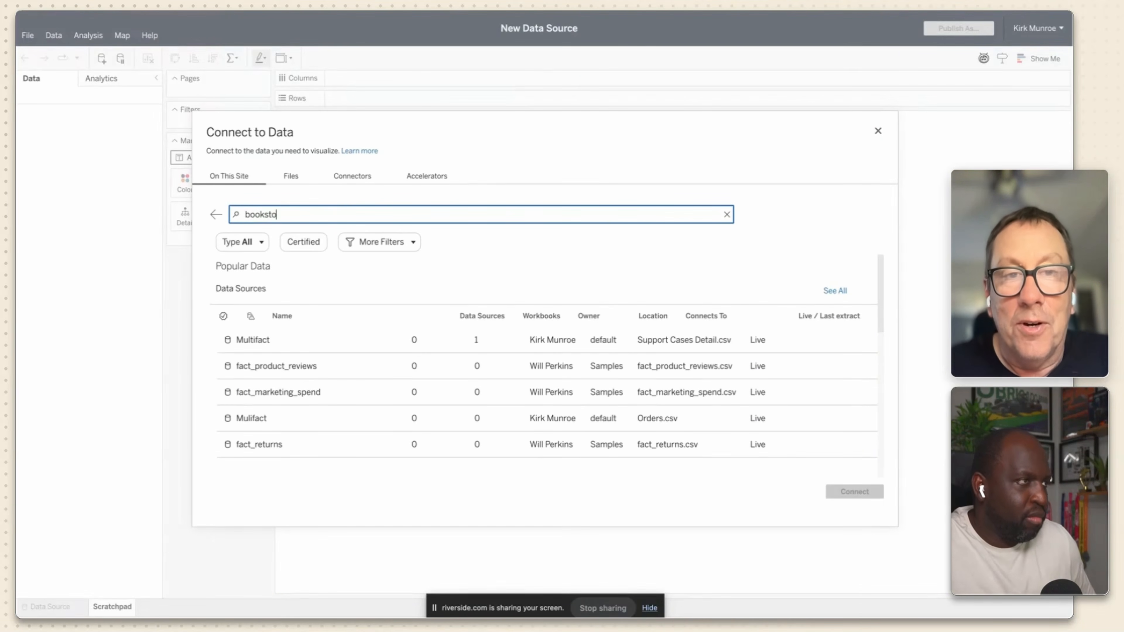
{"action": "left_click", "coordinate": [311, 284]}
{"action": "left_click", "coordinate": [852, 494]}
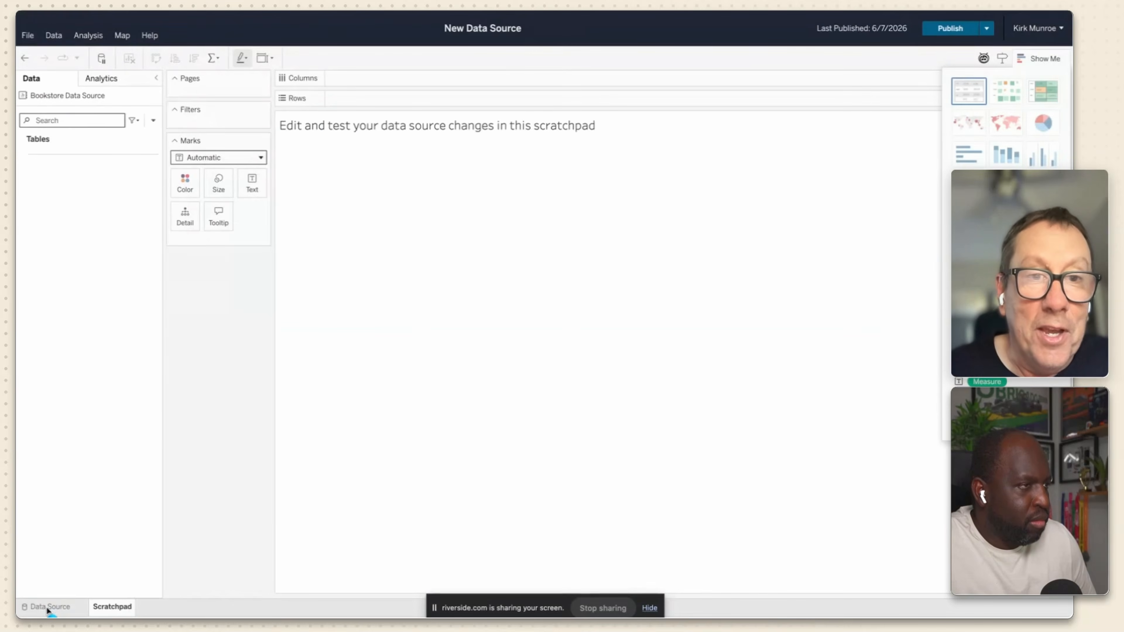
{"action": "left_click", "coordinate": [47, 607]}
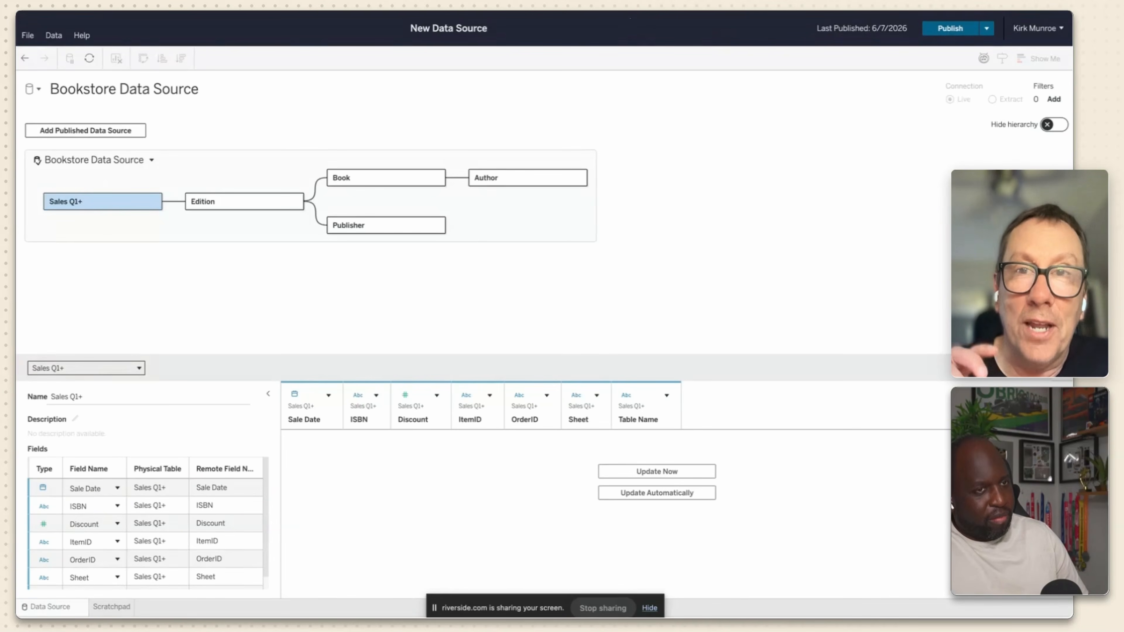
Return to New Workbook's data source page and enlarge the model canvas to examine the relationships, including those of Checkouts.csv.
{"action": "left_click", "coordinate": [664, 11]}
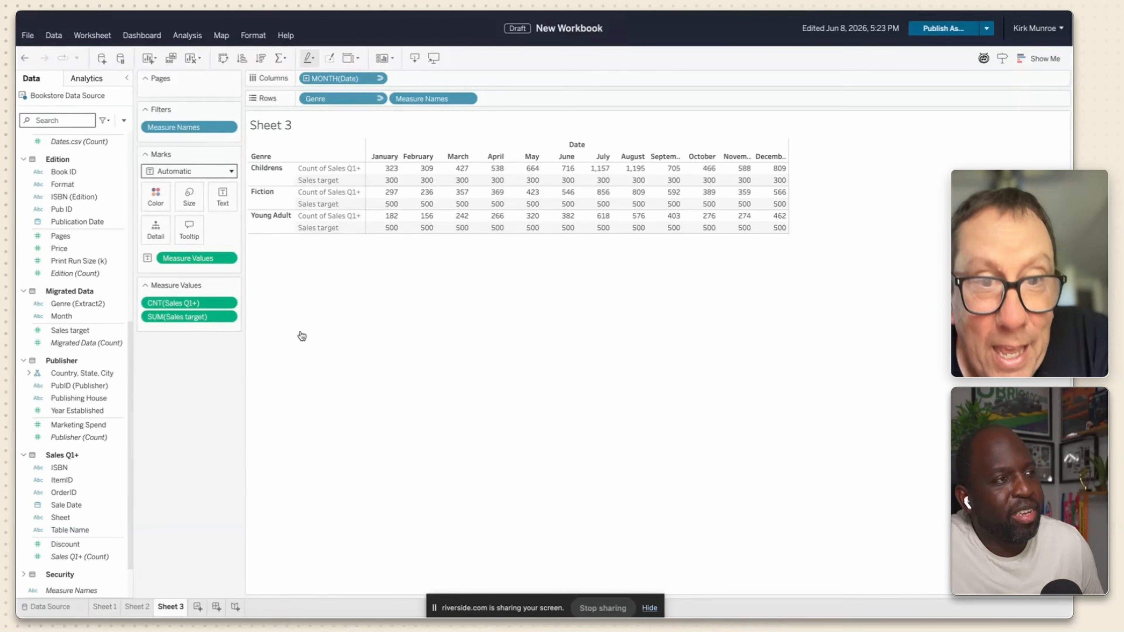
{"action": "left_click", "coordinate": [52, 607]}
{"action": "scroll", "coordinate": [459, 173], "scroll_direction": "down", "scroll_amount": 2}
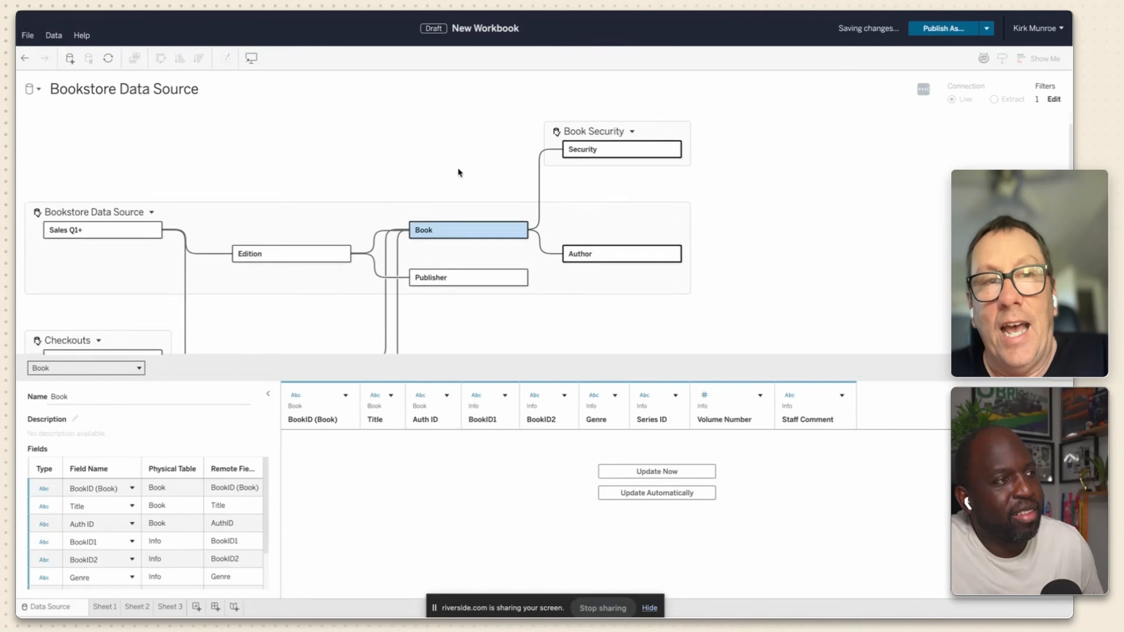
{"action": "scroll", "coordinate": [460, 173], "scroll_direction": "down", "scroll_amount": 1}
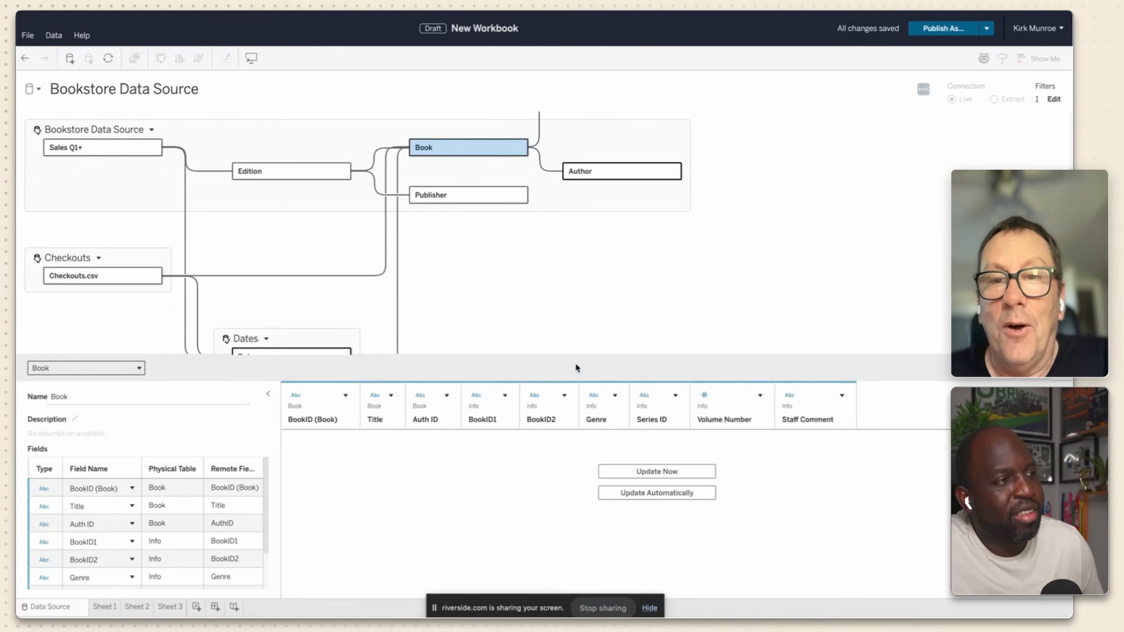
{"action": "left_click_drag", "start_coordinate": [574, 356], "coordinate": [572, 559]}
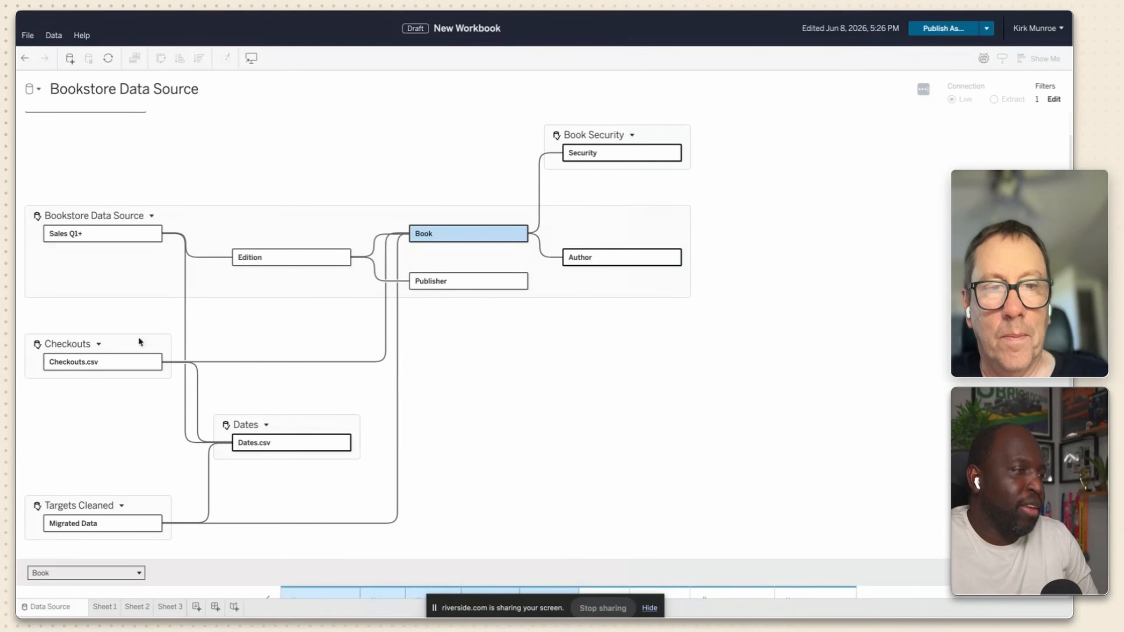
{"action": "mouse_move", "coordinate": [151, 361]}
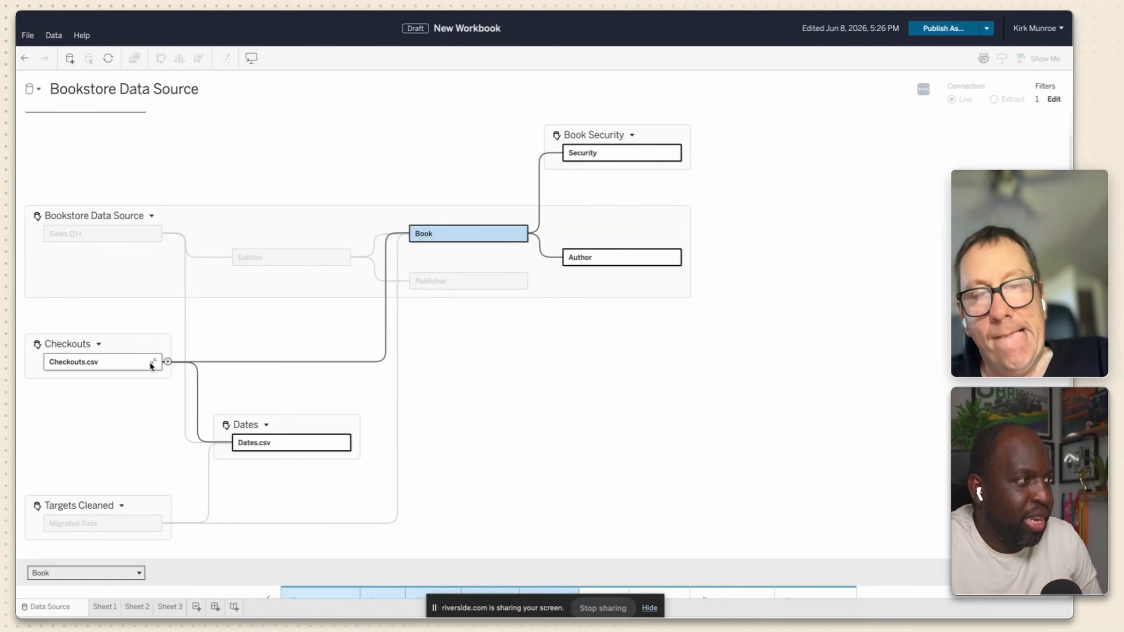
Collapse and re-expand the branches of Sales Q1+, Checkouts.csv and Migrated Data to examine each base table's relationships.
{"action": "mouse_move", "coordinate": [151, 234]}
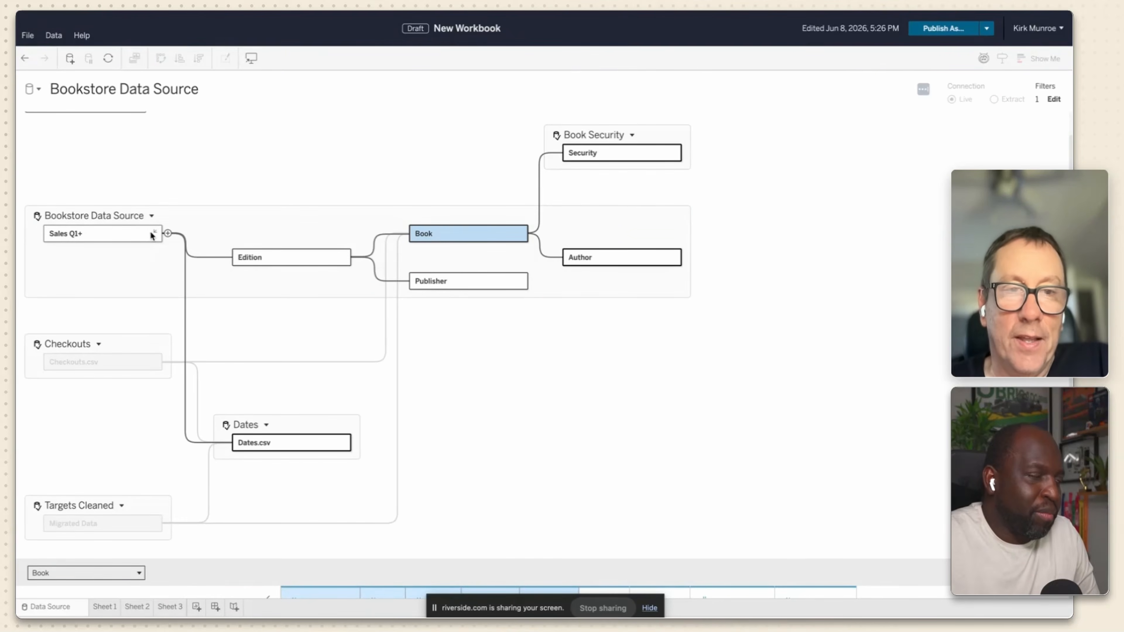
{"action": "left_click", "coordinate": [153, 232]}
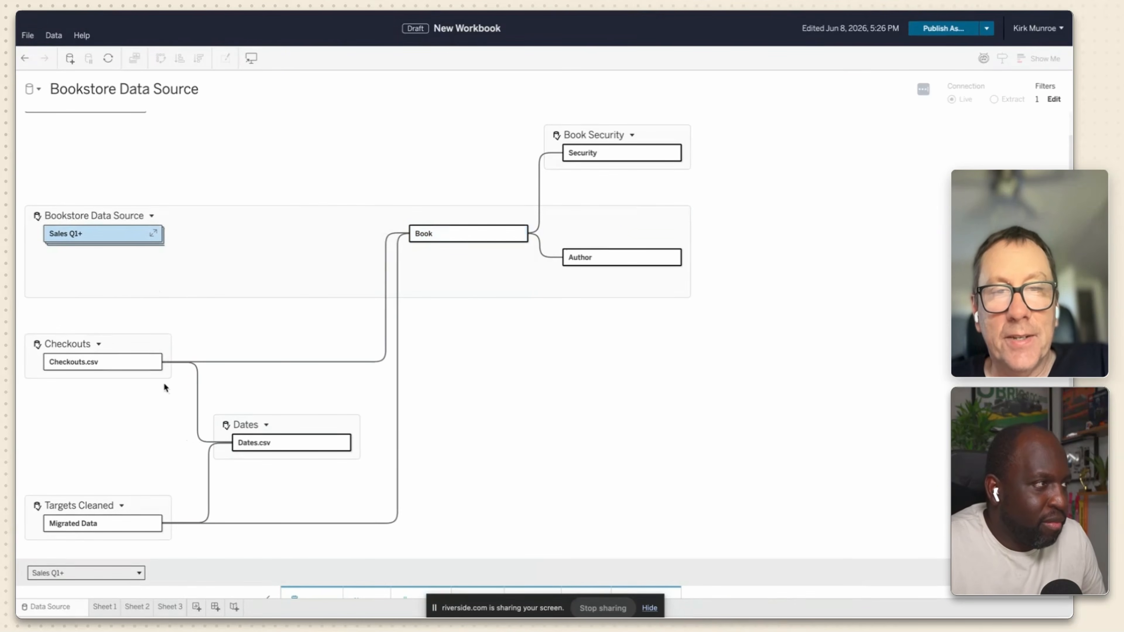
{"action": "left_click", "coordinate": [153, 234]}
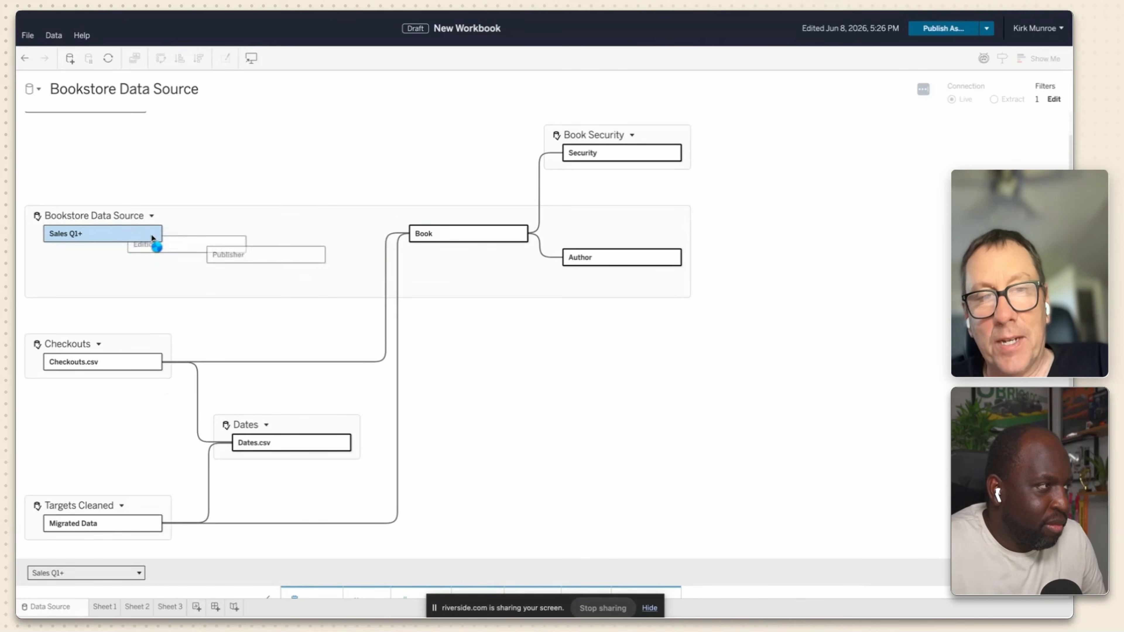
{"action": "left_click", "coordinate": [153, 361]}
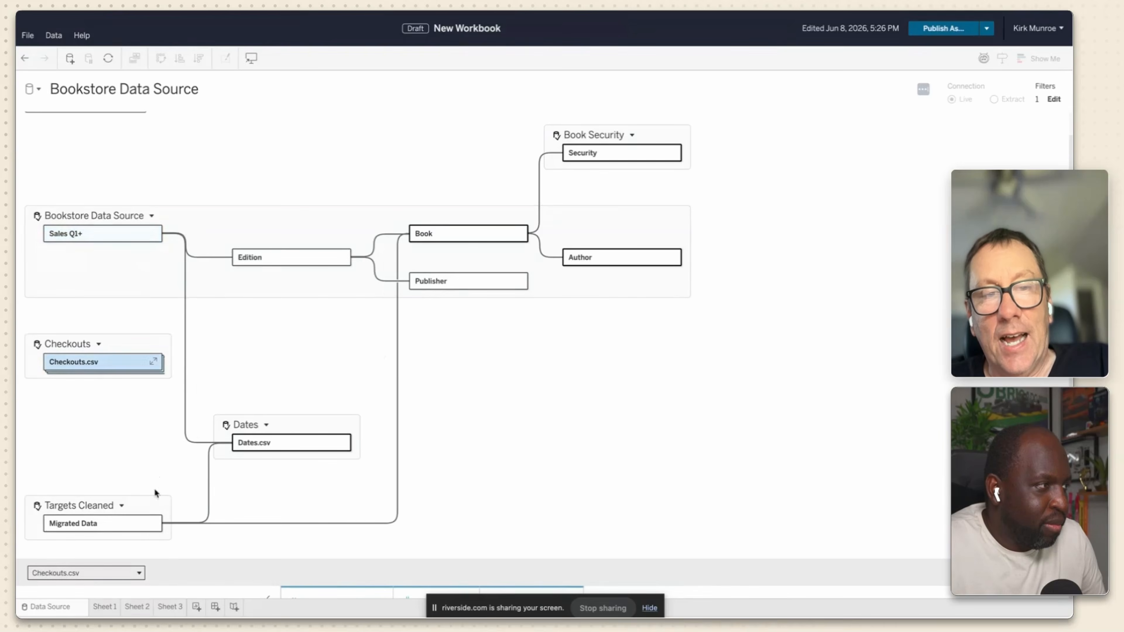
{"action": "left_click", "coordinate": [153, 523]}
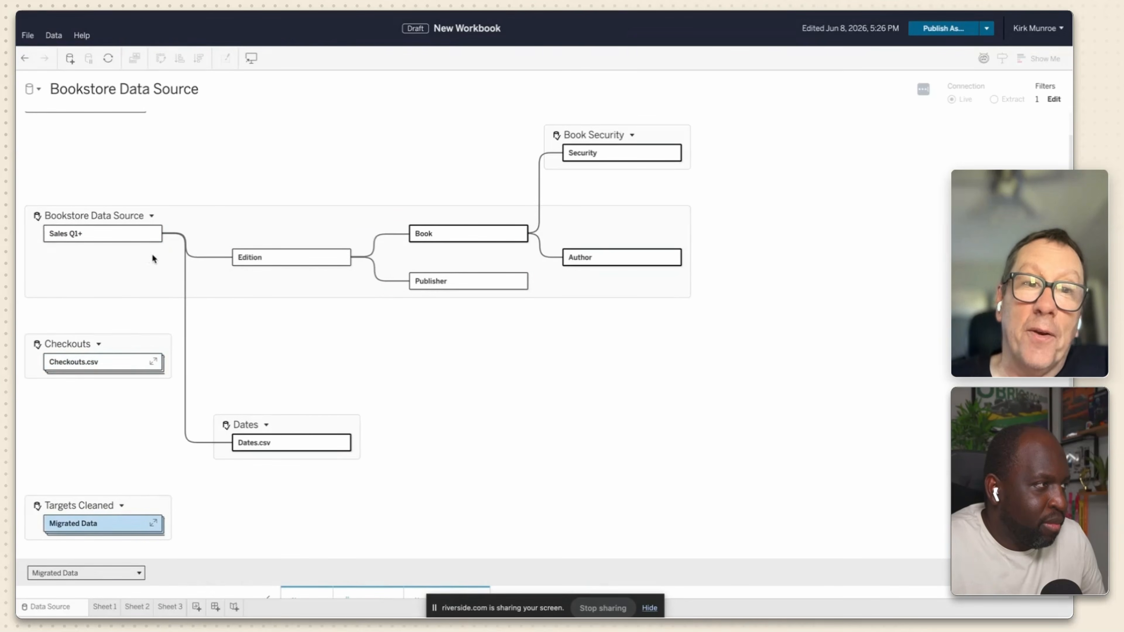
{"action": "left_click", "coordinate": [154, 362]}
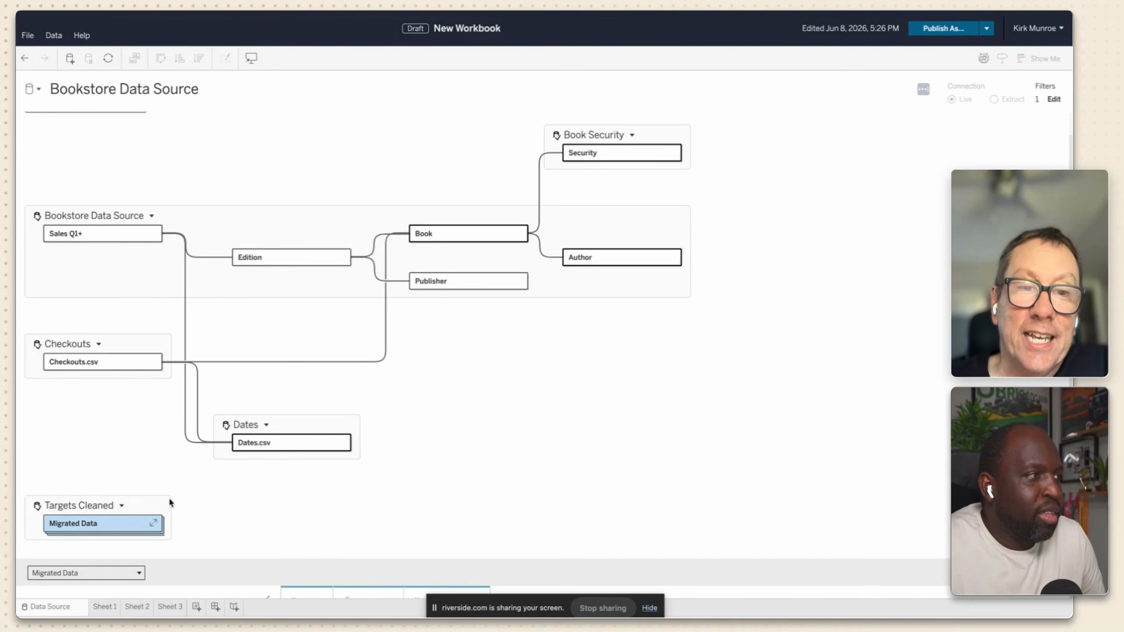
{"action": "left_click", "coordinate": [153, 523]}
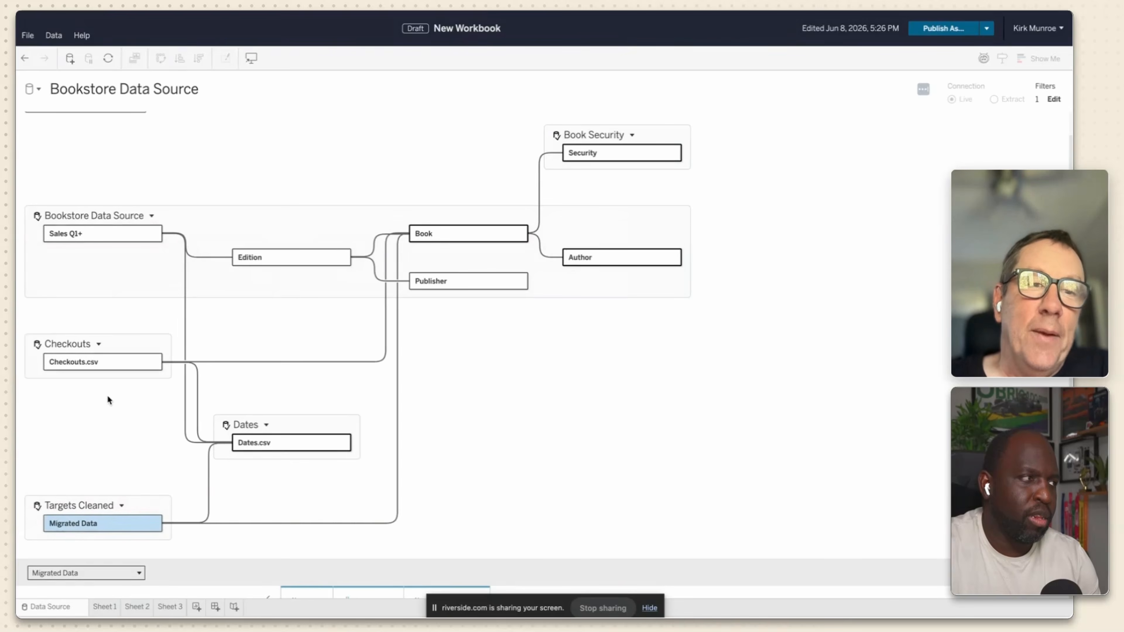
{"action": "left_click", "coordinate": [154, 363]}
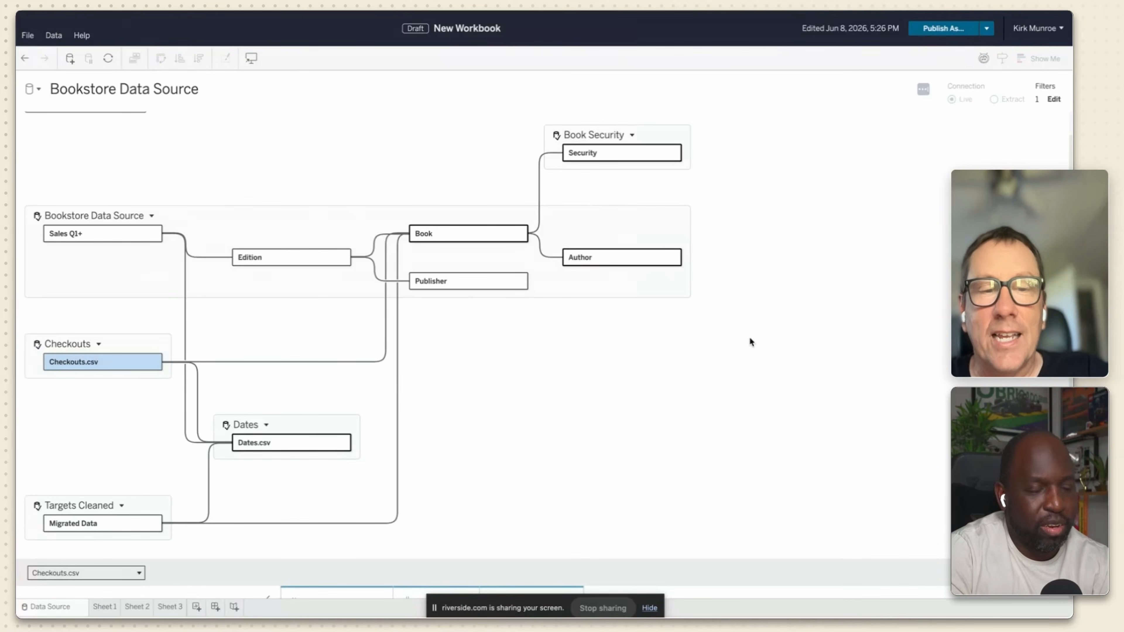
View Sheet 3, switch to the Book Security spreadsheet and fill the e-mail in B3 down through B9 for the remaining genres.
{"action": "left_click", "coordinate": [165, 610]}
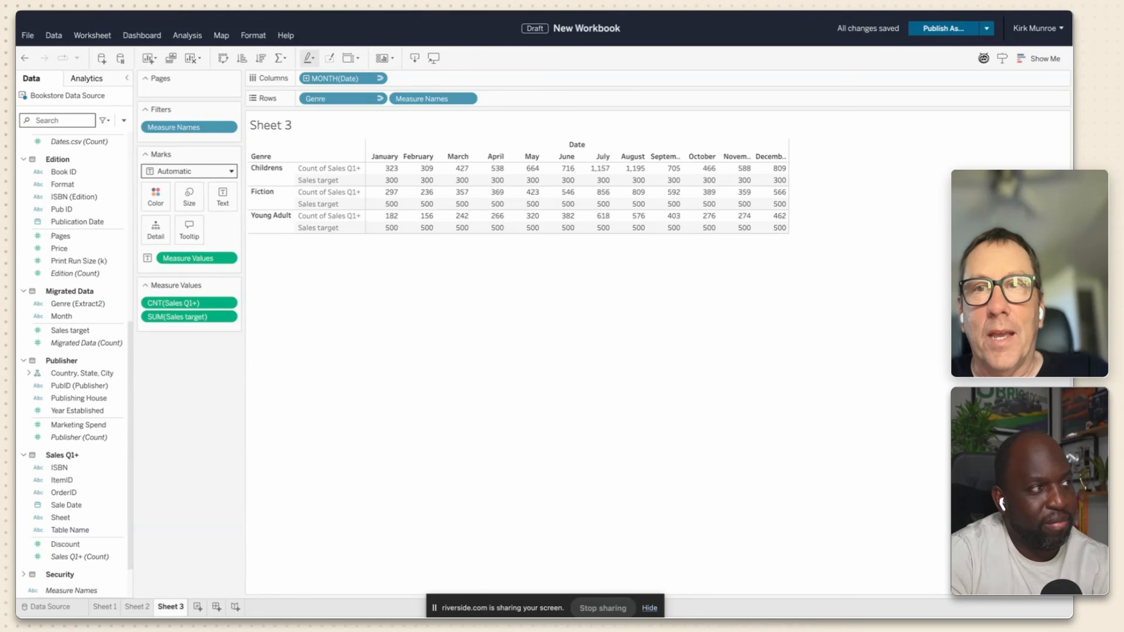
{"action": "left_click", "coordinate": [216, 11]}
{"action": "left_click", "coordinate": [193, 143]}
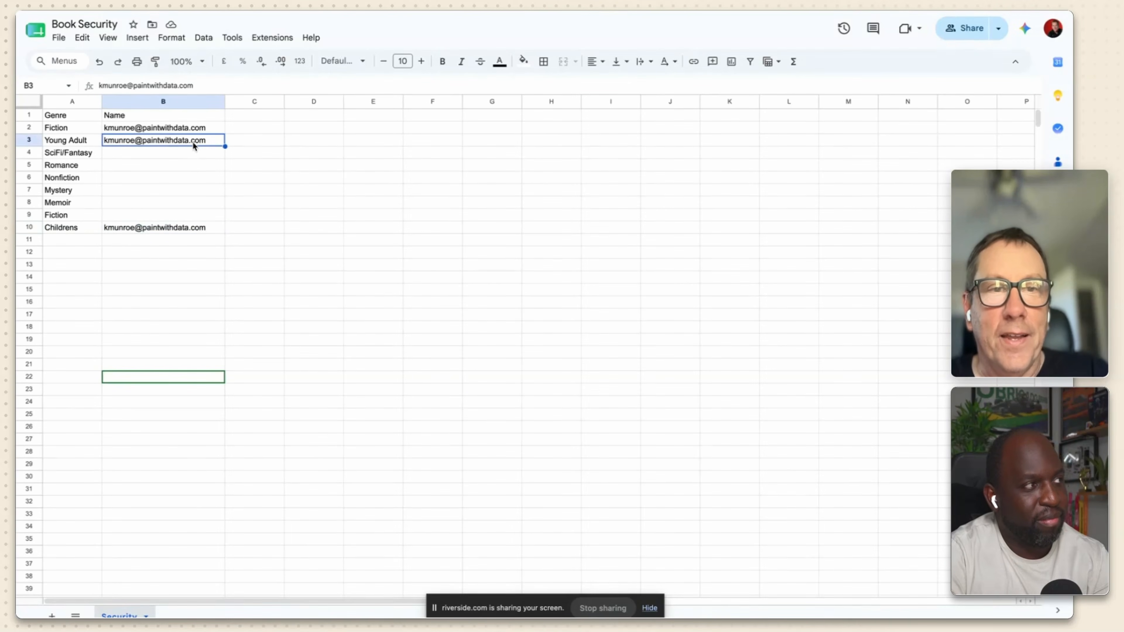
{"action": "left_click_drag", "start_coordinate": [225, 147], "coordinate": [222, 218]}
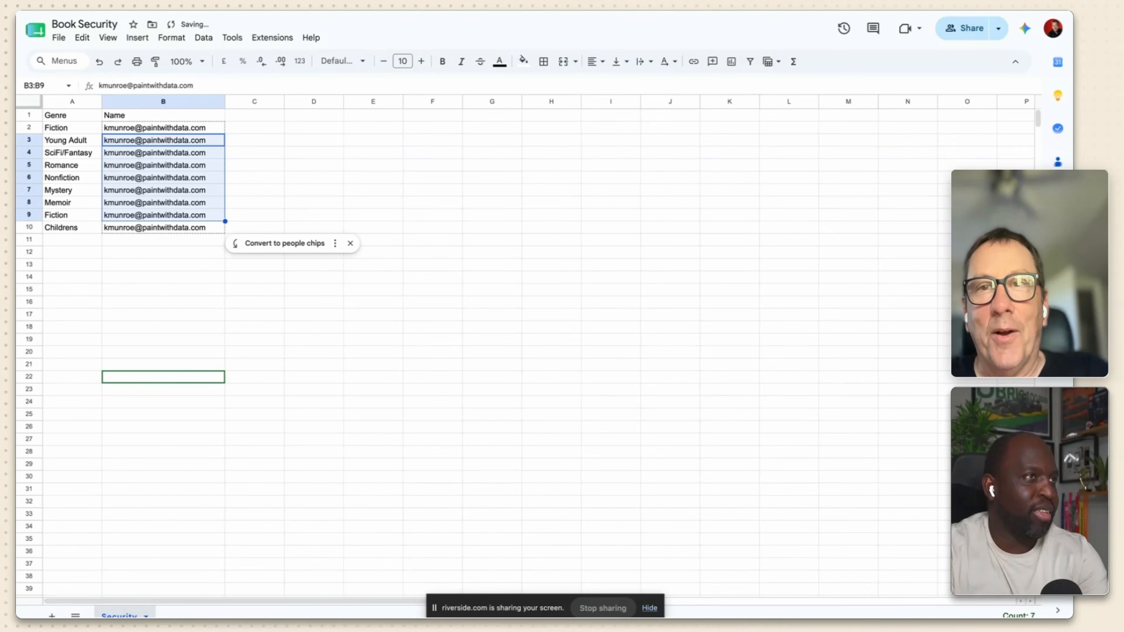
Return to New Workbook and refresh Bookstore Data Source twice from Sheet 3 to load the changed genre security.
{"action": "left_click", "coordinate": [668, 11]}
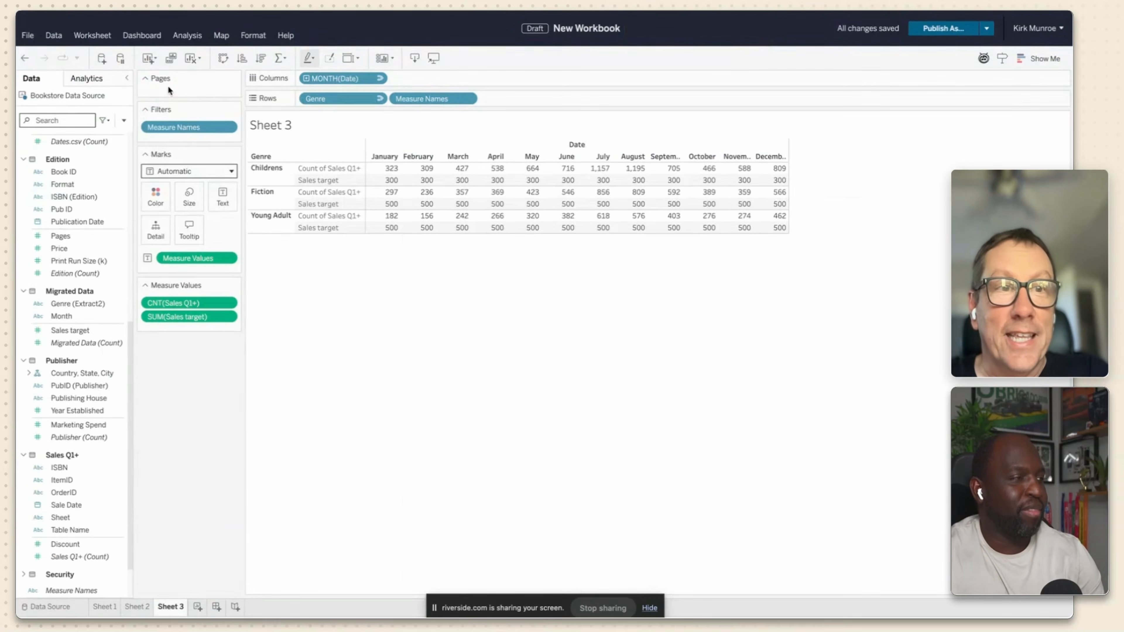
{"action": "right_click", "coordinate": [57, 95]}
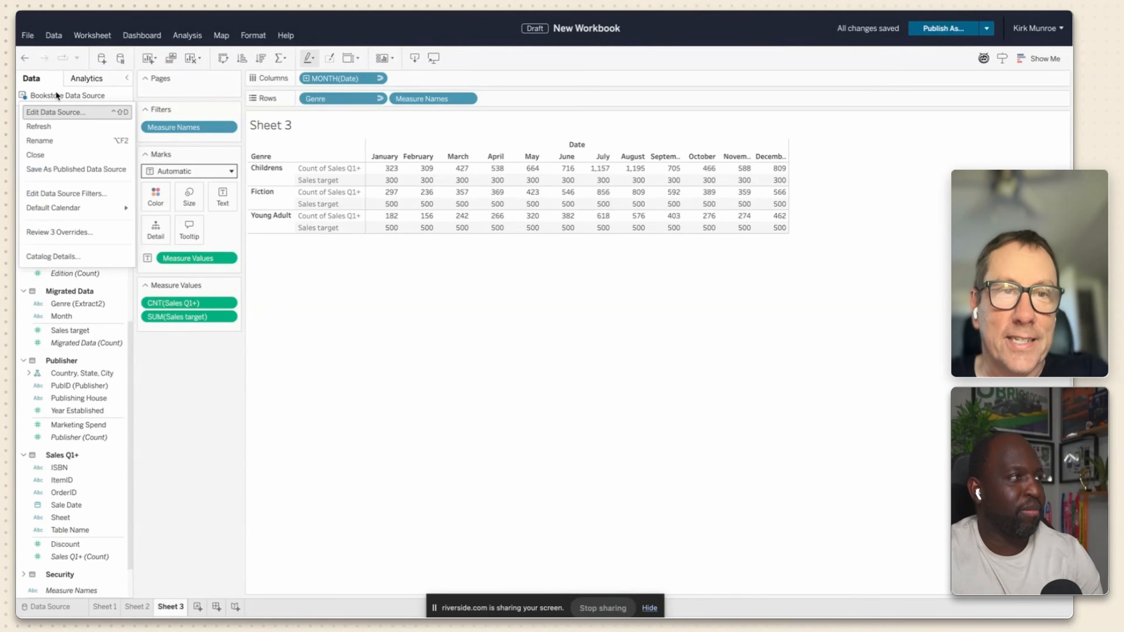
{"action": "left_click", "coordinate": [68, 128]}
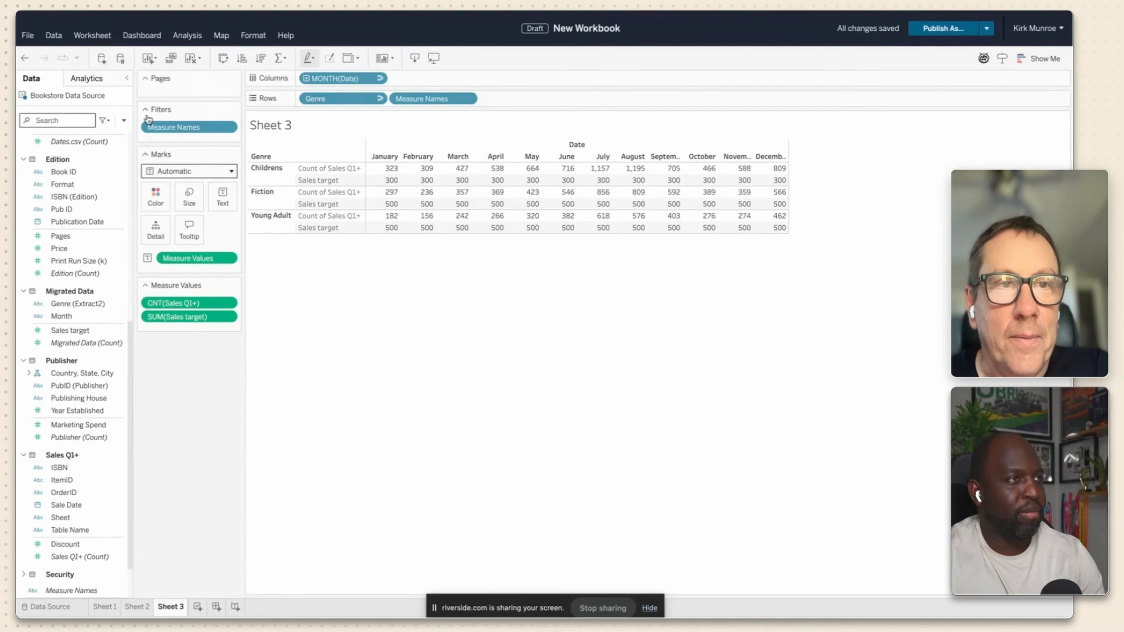
{"action": "right_click", "coordinate": [84, 96]}
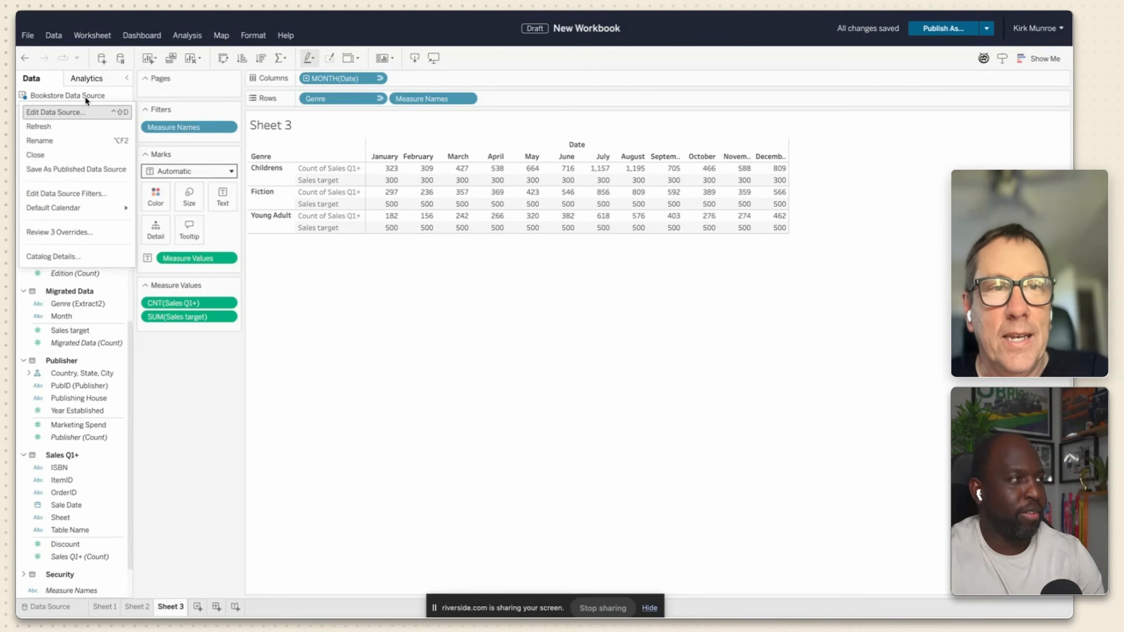
{"action": "left_click", "coordinate": [83, 126]}
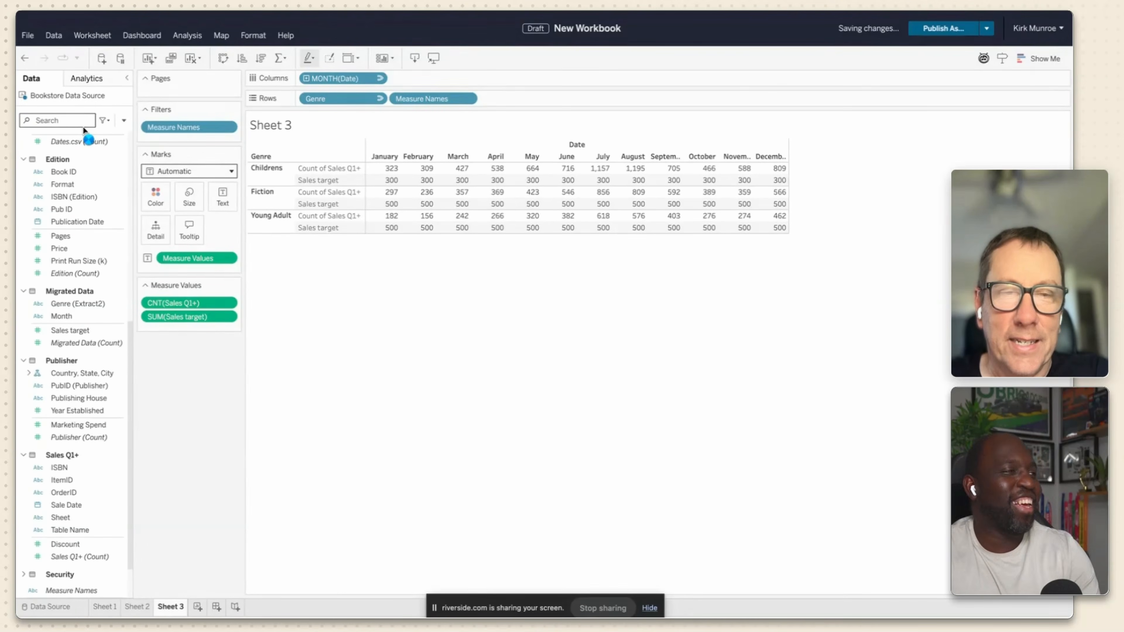
Refresh Bookstore Data Source from Sheet 1 and return to the Book Security spreadsheet to check the genre assignments.
{"action": "left_click", "coordinate": [105, 606]}
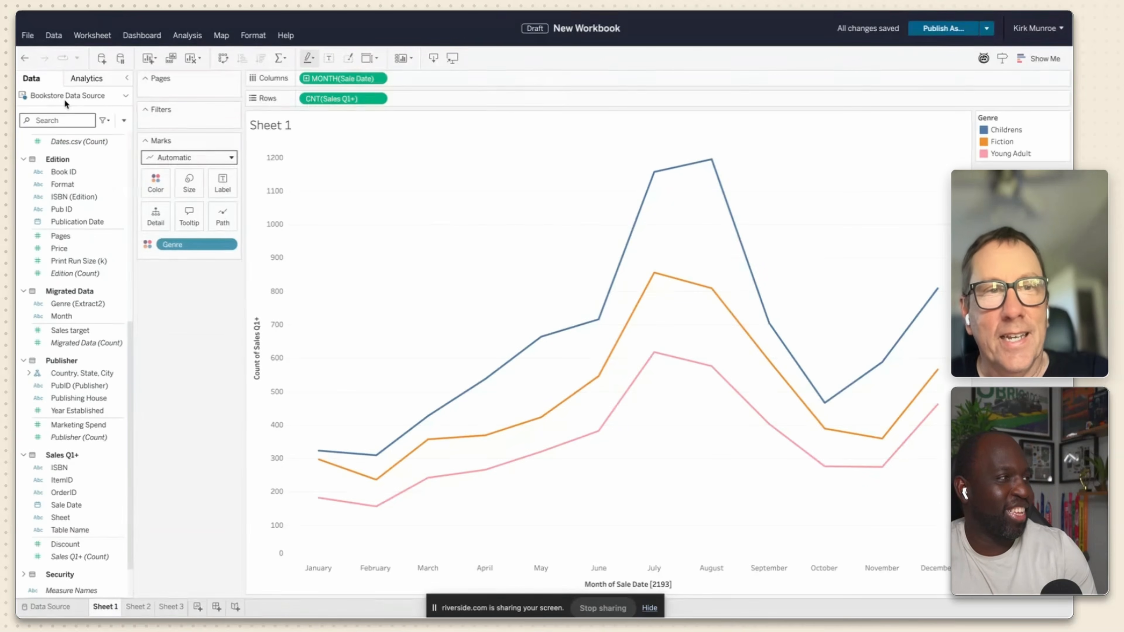
{"action": "right_click", "coordinate": [61, 97]}
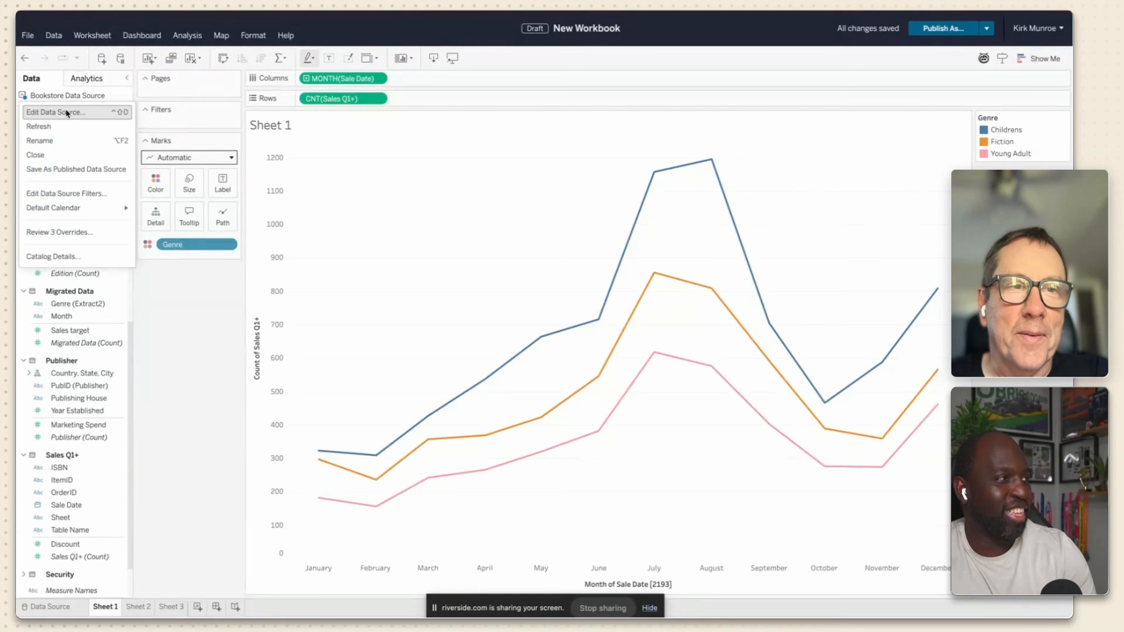
{"action": "left_click", "coordinate": [68, 126]}
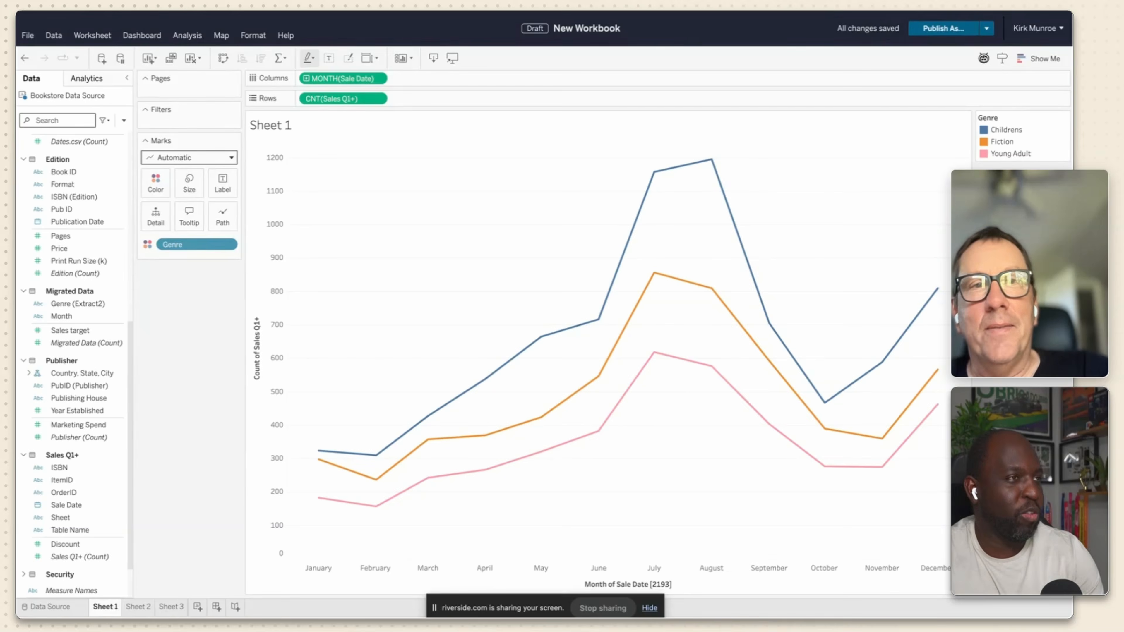
{"action": "key", "text": "ctrl+Tab"}
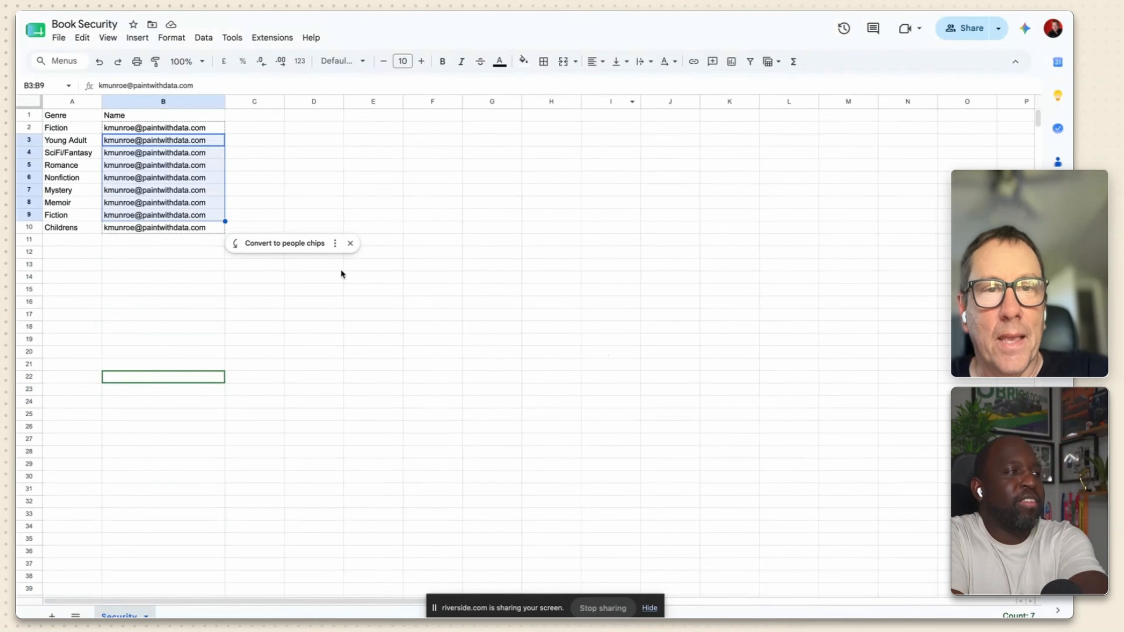
{"action": "left_click", "coordinate": [312, 327]}
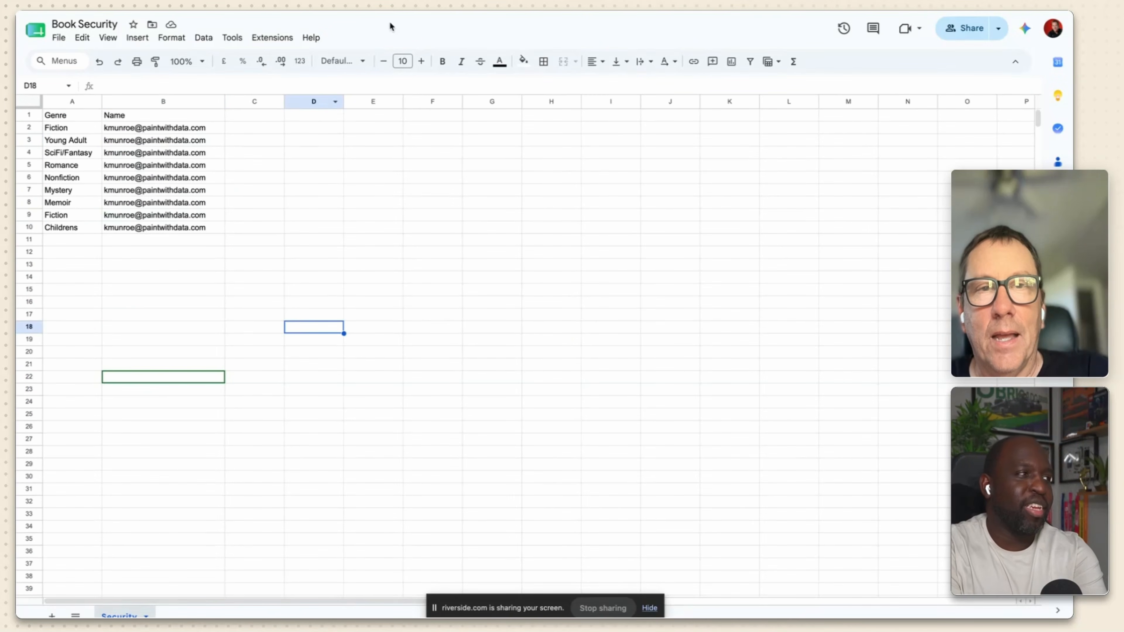